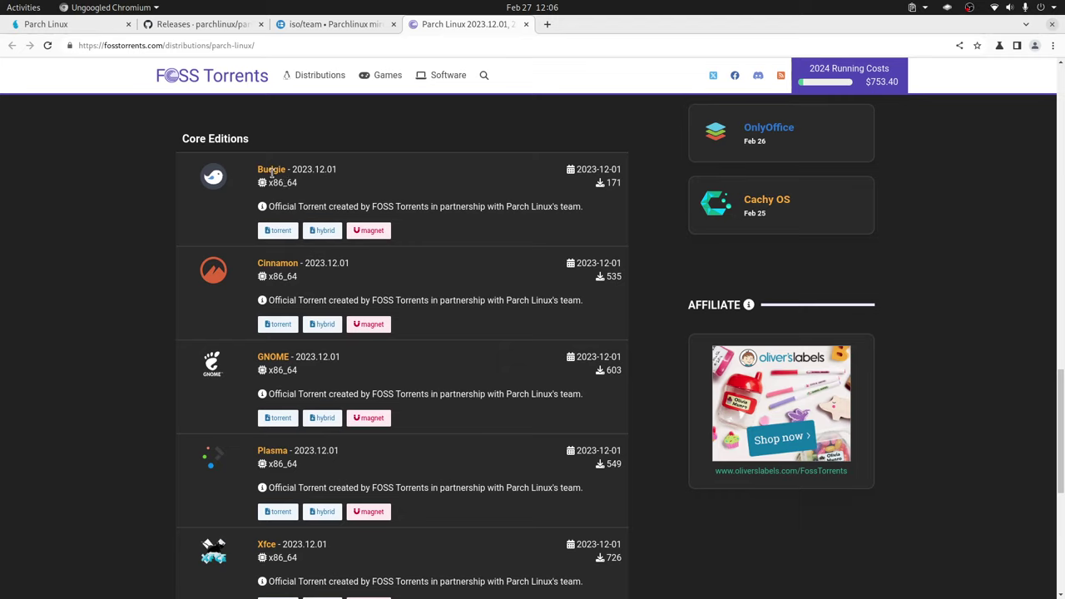
# - Review the Parch Linux download page, the mirror's ISO file list and the GitHub releases page
pyautogui.click(79, 25)
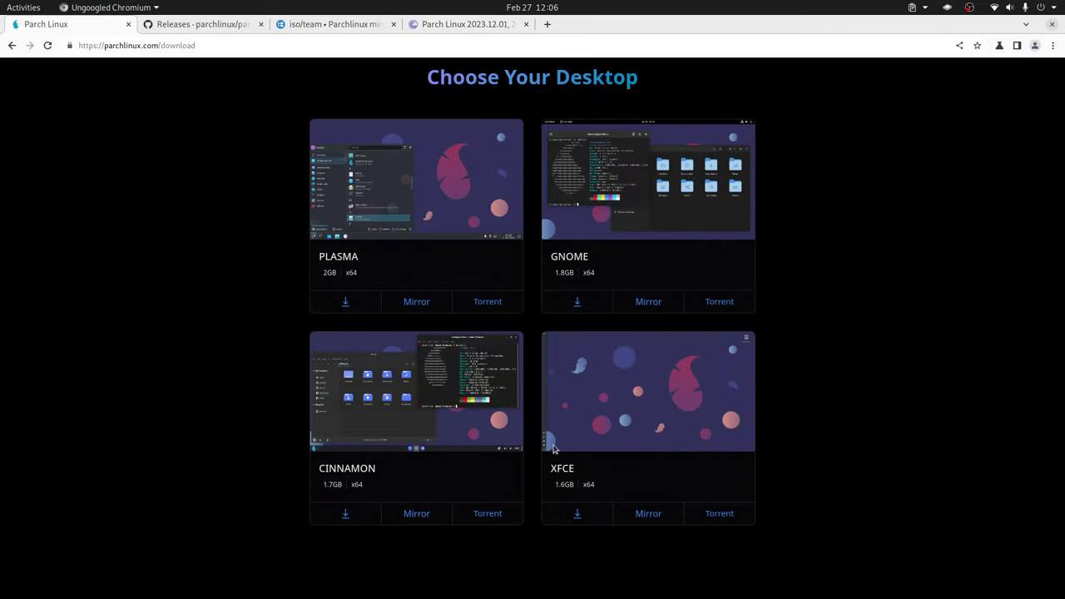
pyautogui.scroll(-3, 554, 444)
pyautogui.scroll(5, 554, 444)
pyautogui.click(329, 25)
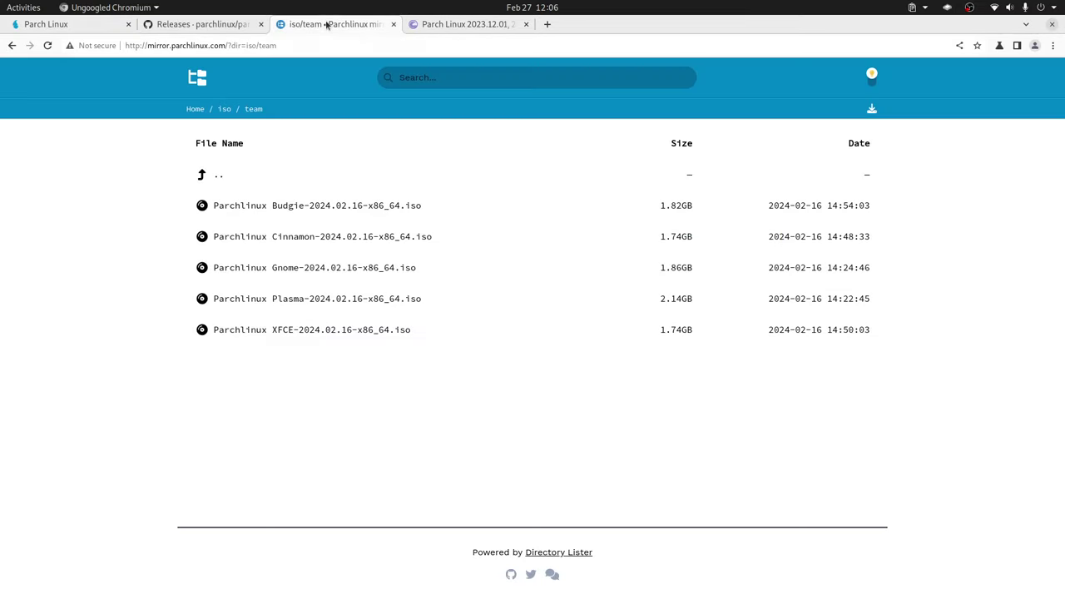
pyautogui.click(200, 24)
# - Browse the FOSS Torrents Parch Linux page, return to the download page, then switch to VirtualBox
pyautogui.click(466, 25)
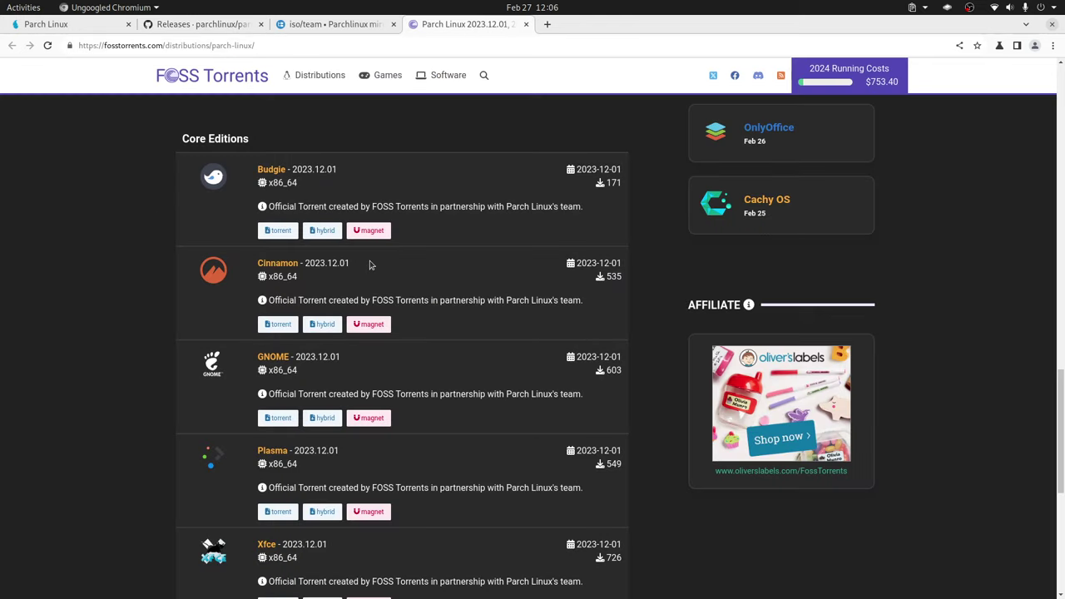
pyautogui.scroll(-2, 370, 264)
pyautogui.scroll(2, 369, 263)
pyautogui.scroll(-2, 439, 293)
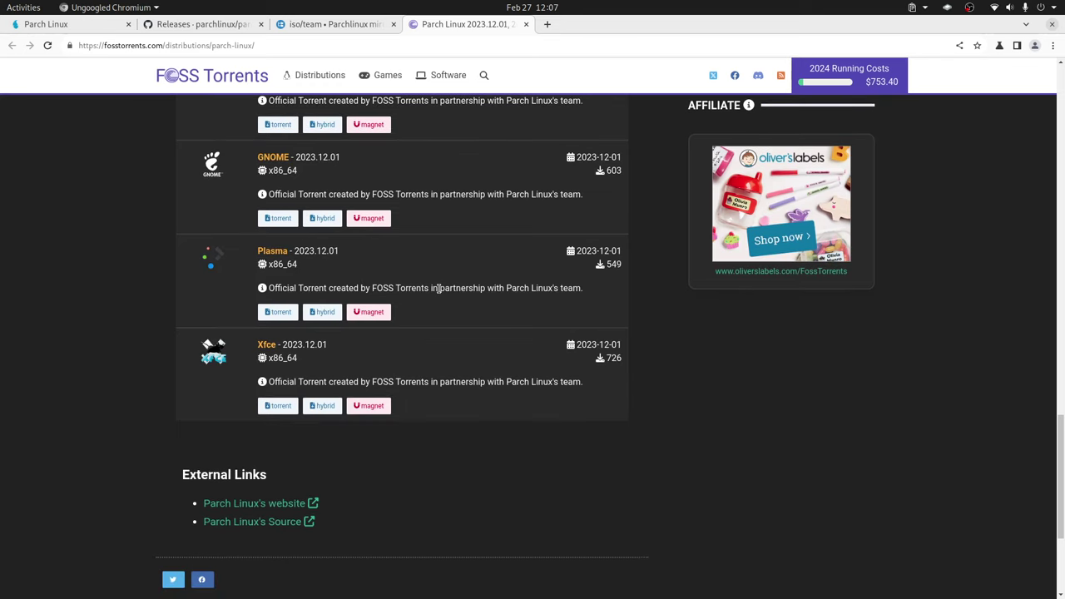
pyautogui.scroll(3, 436, 287)
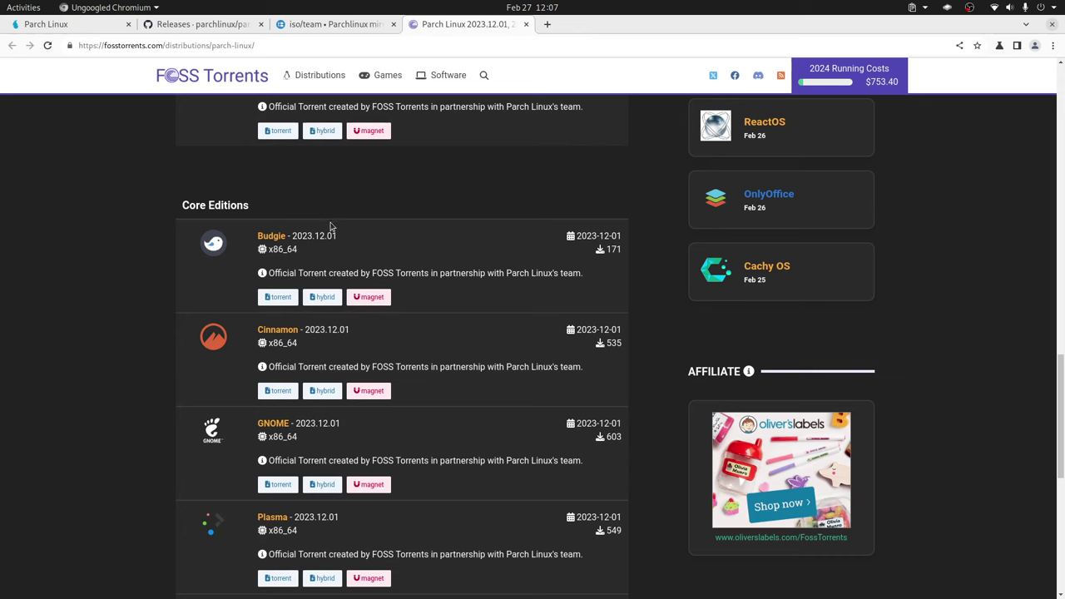
pyautogui.click(84, 24)
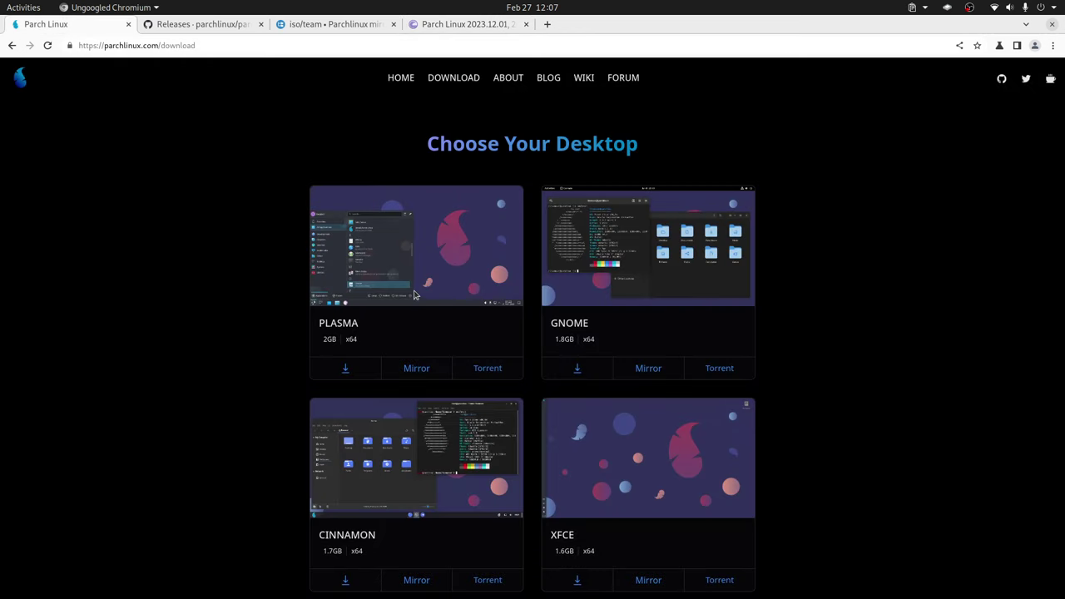
pyautogui.hotkey('alt', 'Tab')
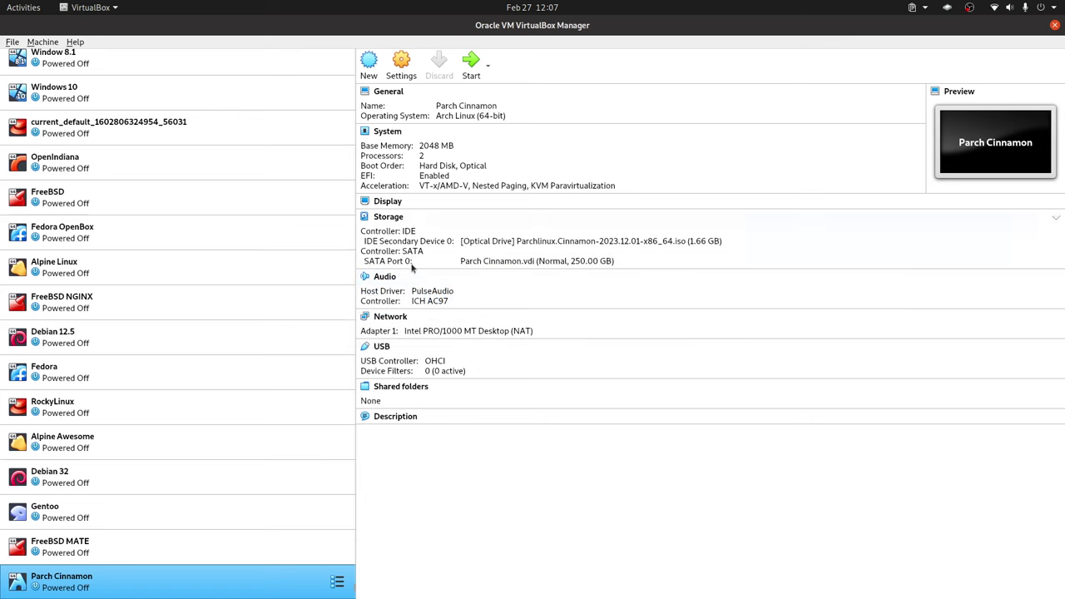
pyautogui.rightClick(272, 587)
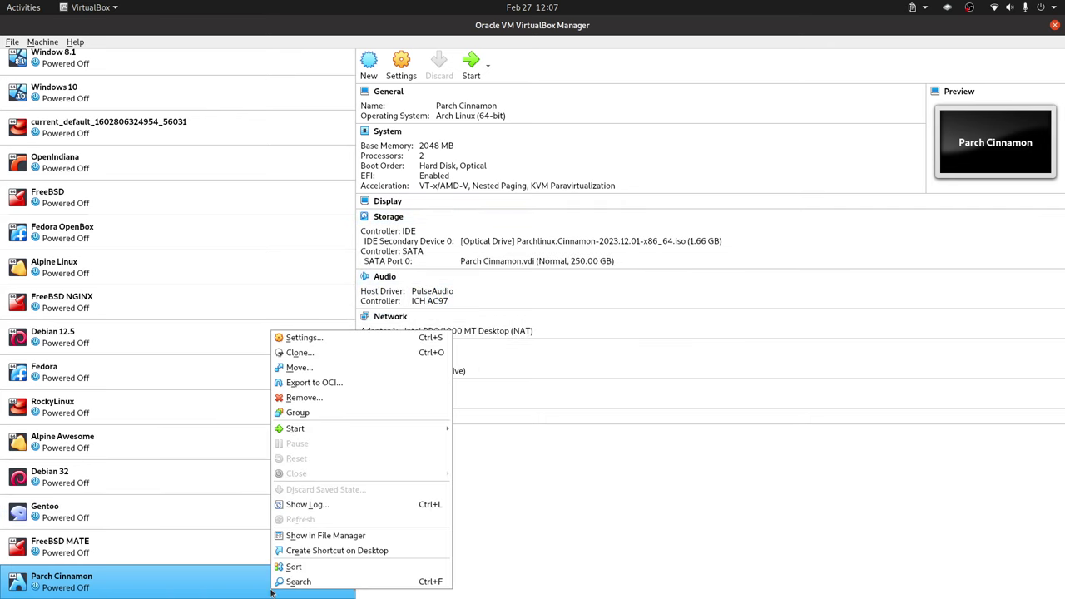
pyautogui.click(358, 337)
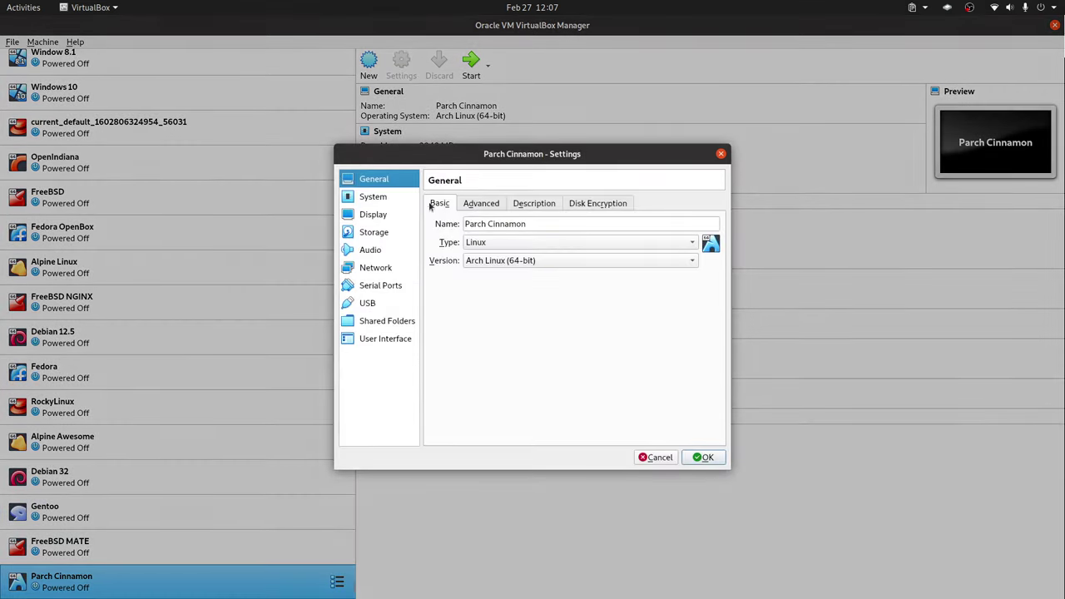
pyautogui.click(373, 196)
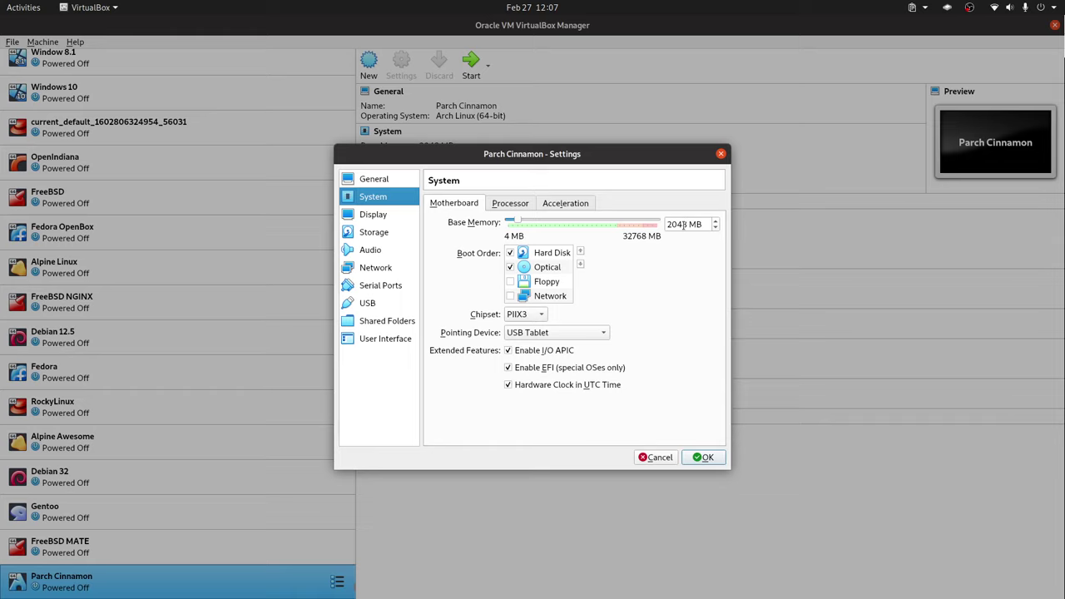
pyautogui.click(504, 202)
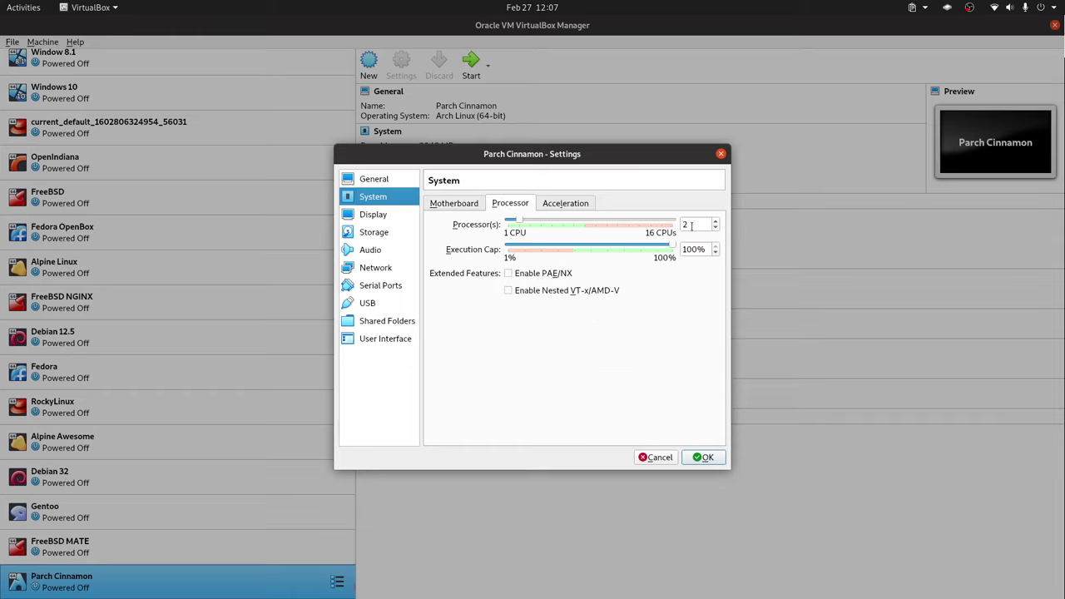
pyautogui.click(449, 204)
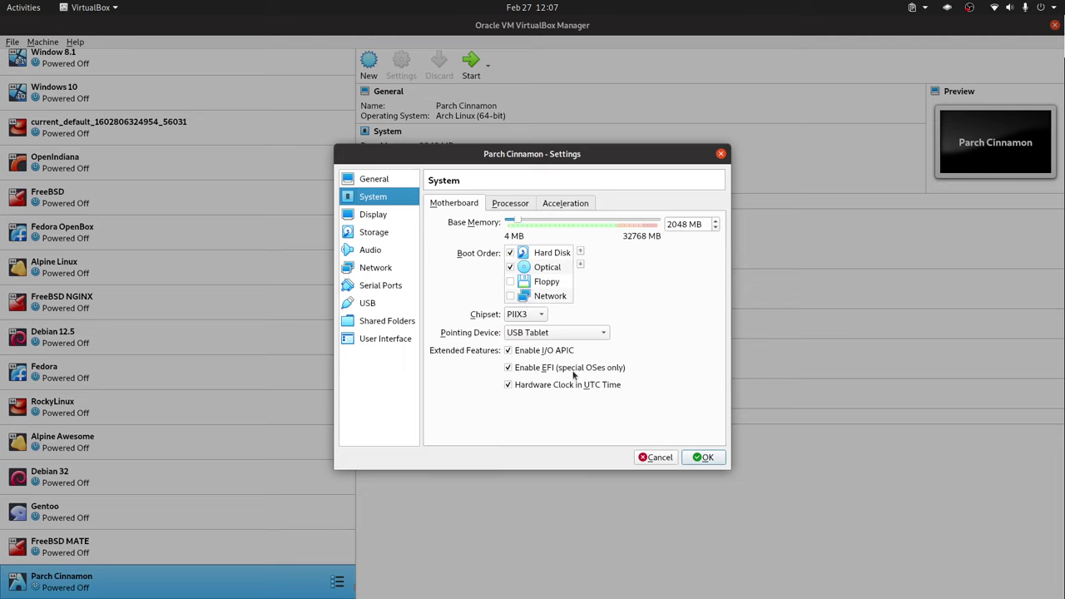
pyautogui.moveTo(568, 376)
pyautogui.moveTo(691, 224)
pyautogui.click(526, 205)
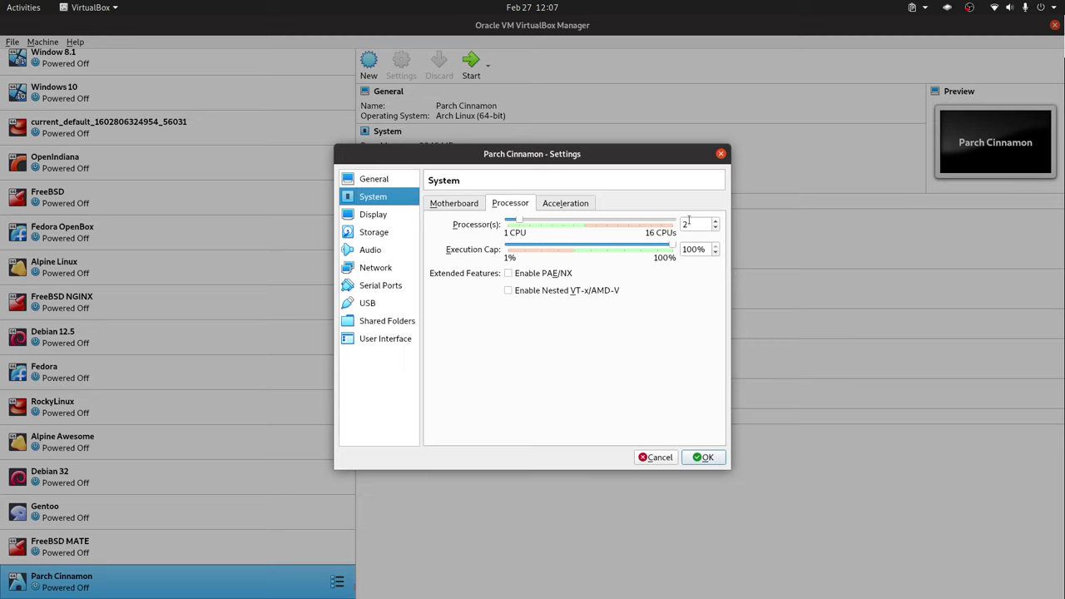
pyautogui.press('Left')
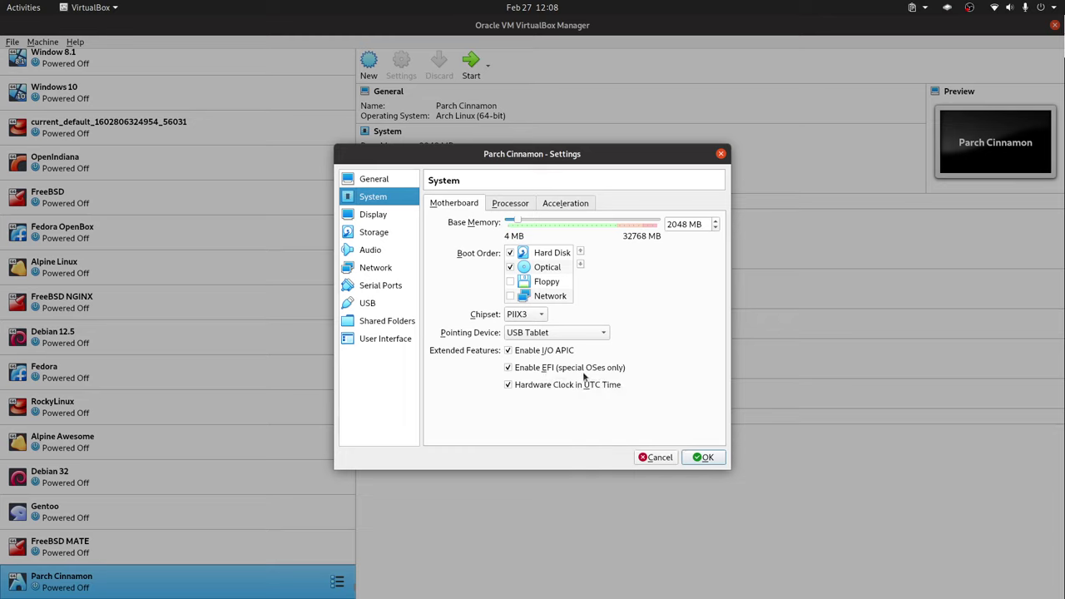
pyautogui.click(508, 203)
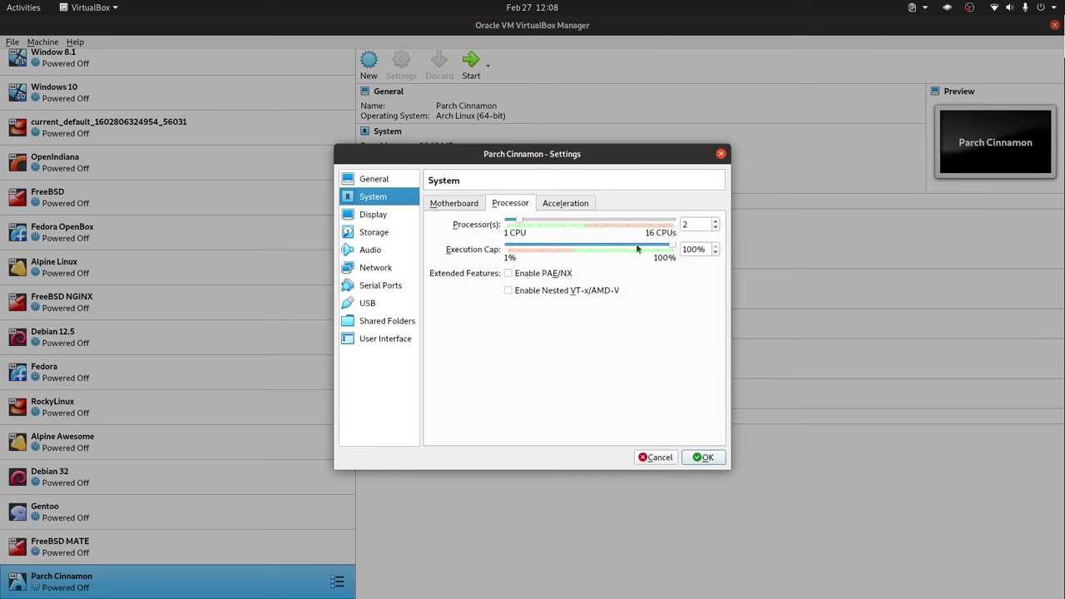
pyautogui.click(706, 459)
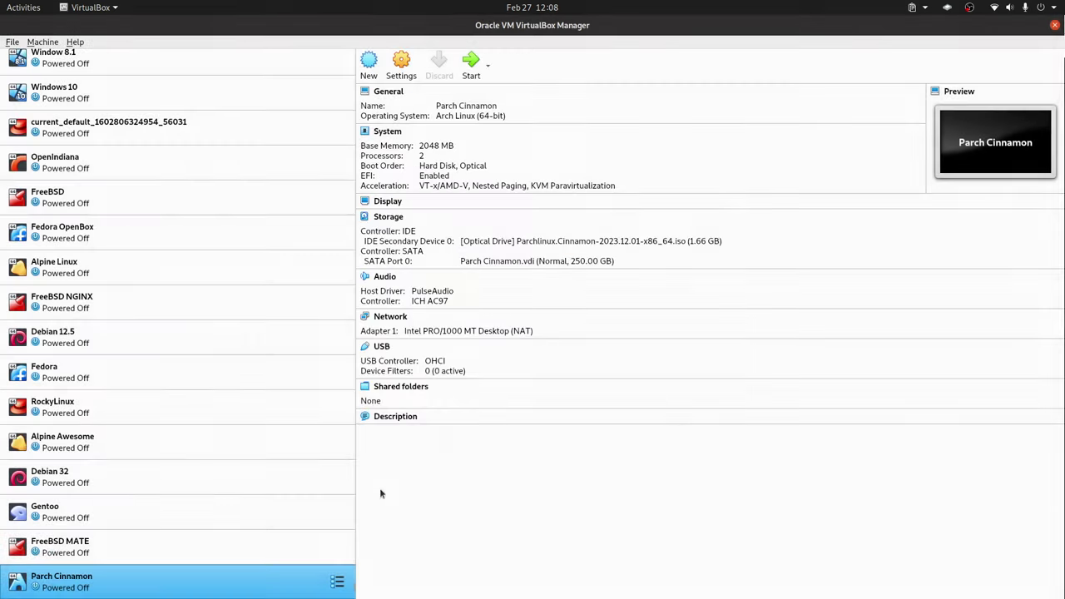
pyautogui.rightClick(224, 585)
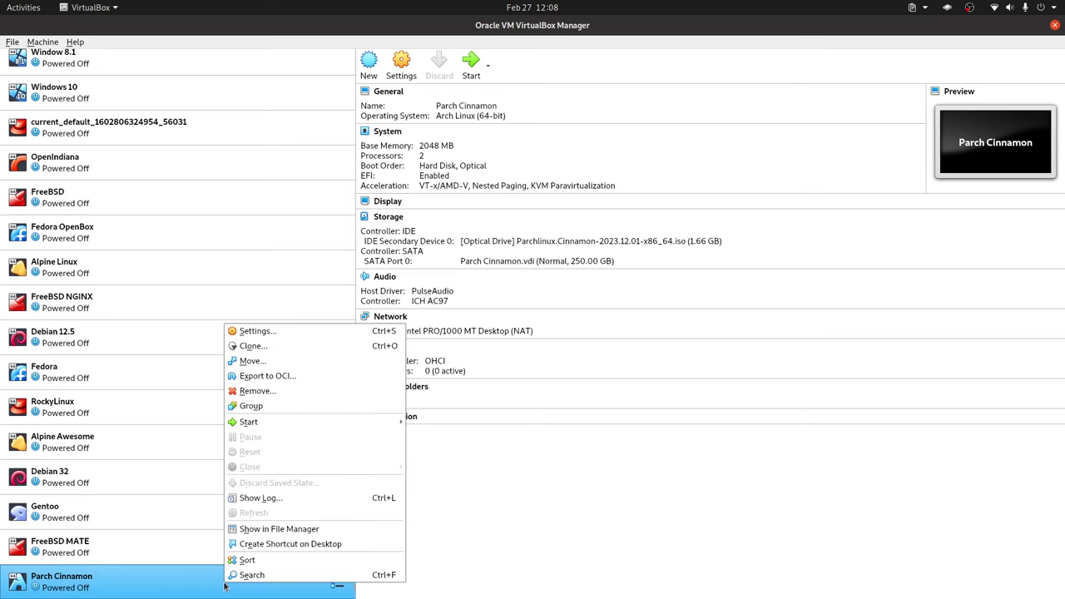
pyautogui.click(274, 330)
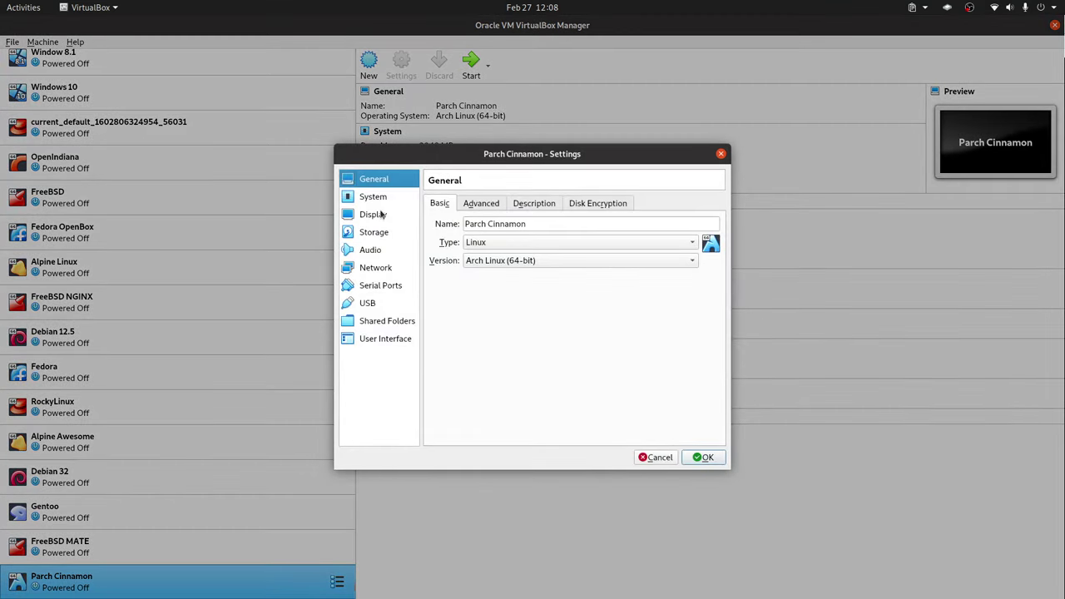
pyautogui.click(379, 233)
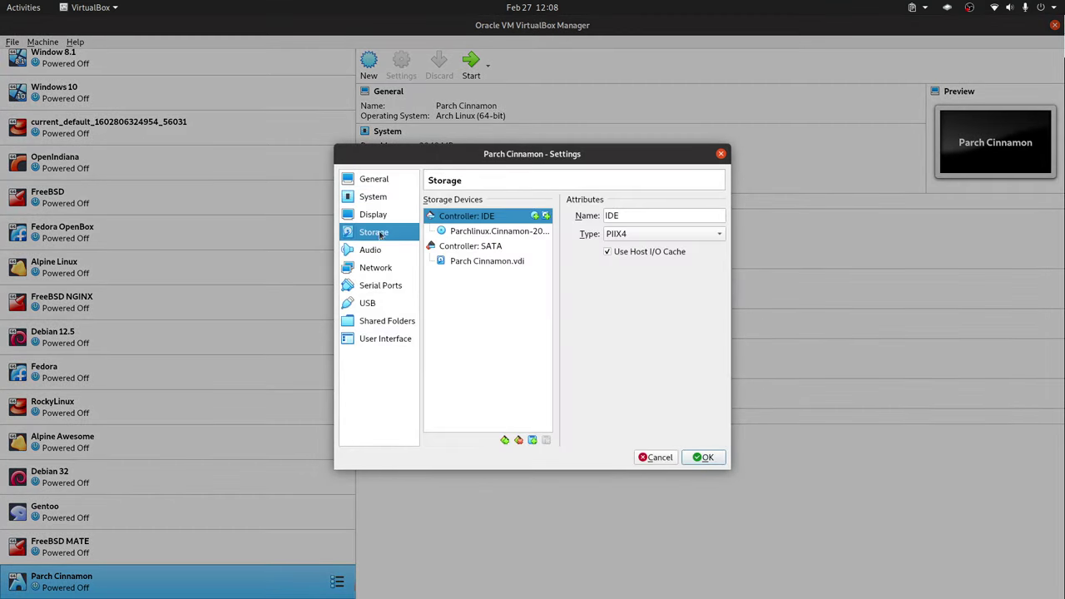
pyautogui.click(474, 233)
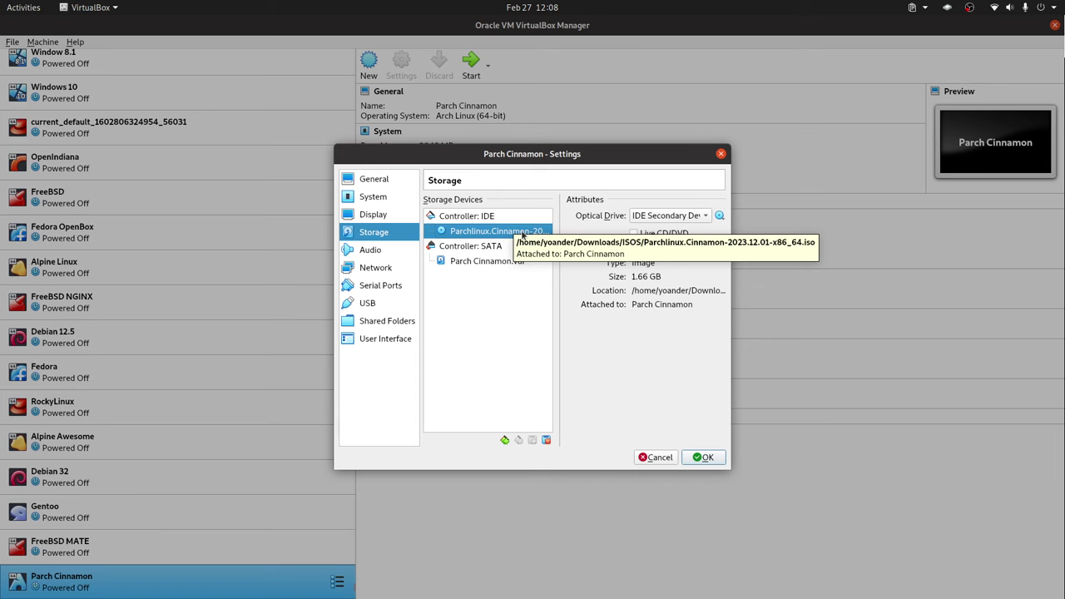
pyautogui.click(705, 458)
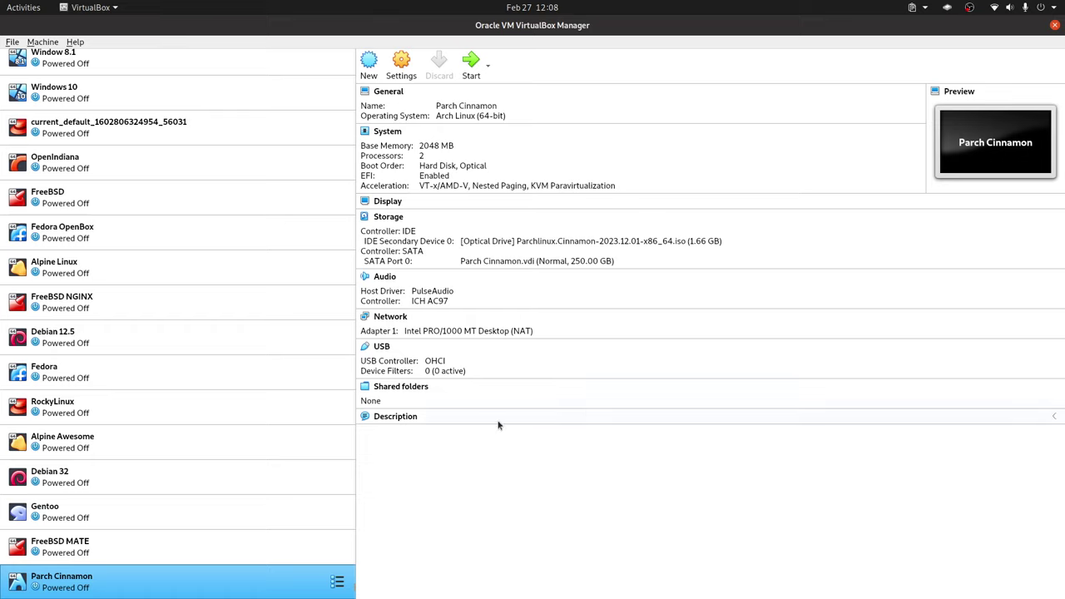
# - Boot the Parch Cinnamon VM and start Install Parch from the welcome window
pyautogui.doubleClick(299, 585)
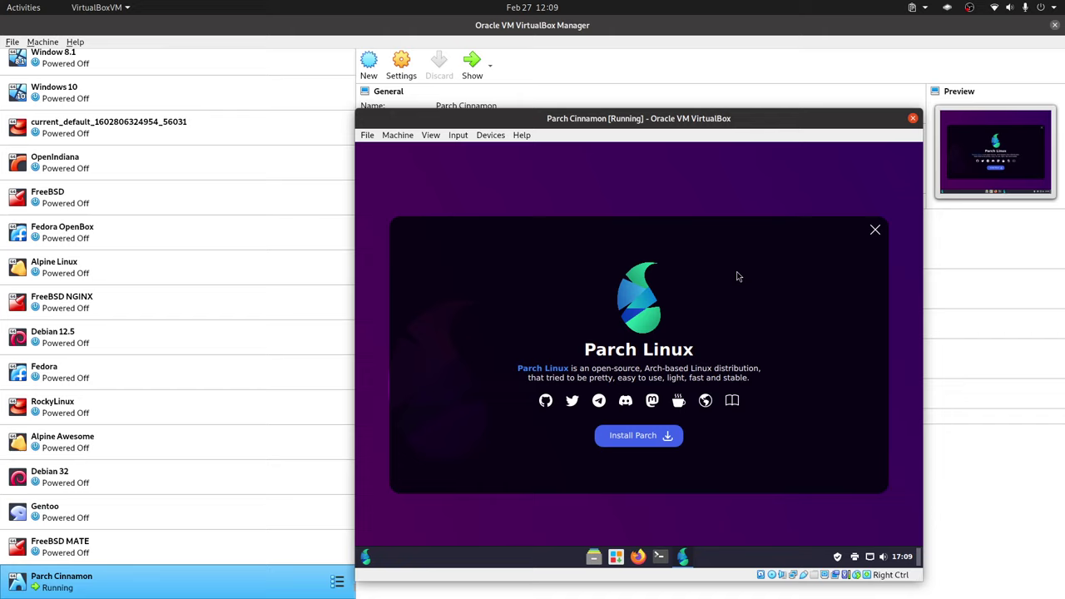
pyautogui.click(648, 439)
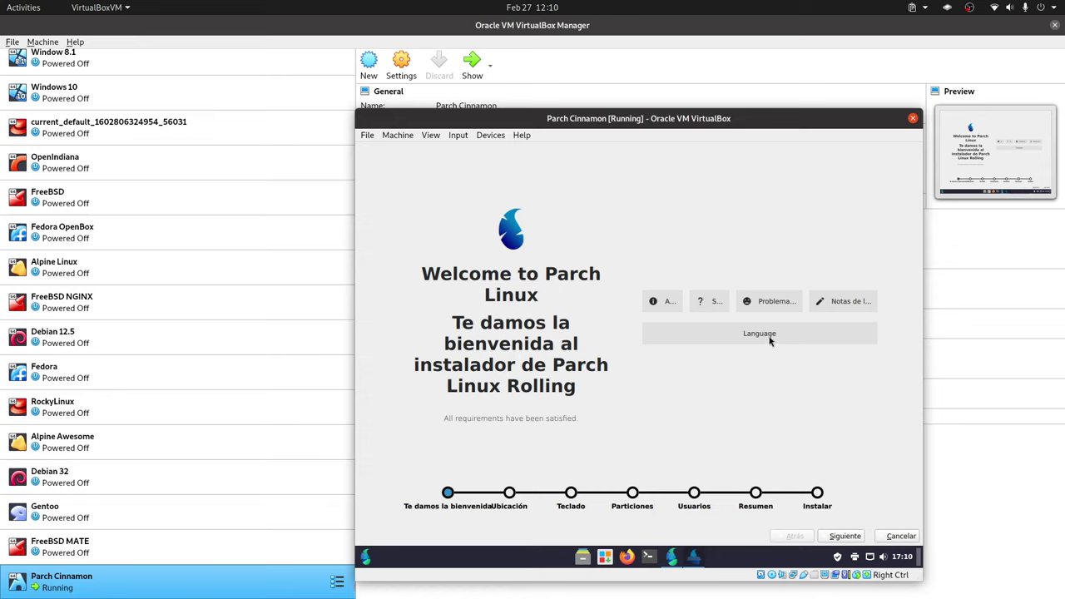
# - Keep español de España as the installer language and continue to the location step
pyautogui.click(705, 336)
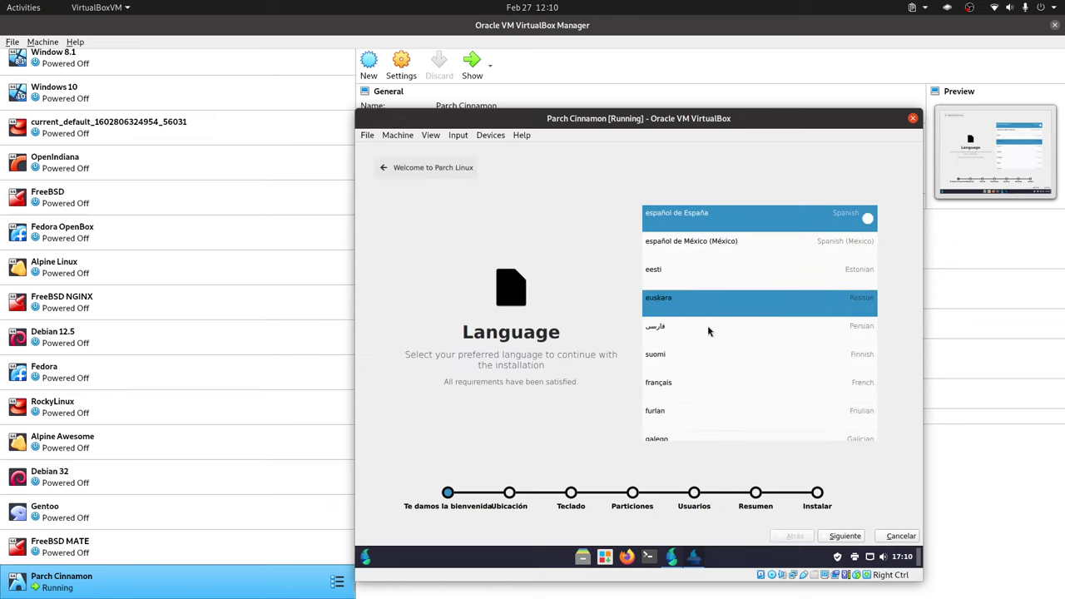
pyautogui.scroll(-2, 735, 348)
pyautogui.scroll(9, 735, 347)
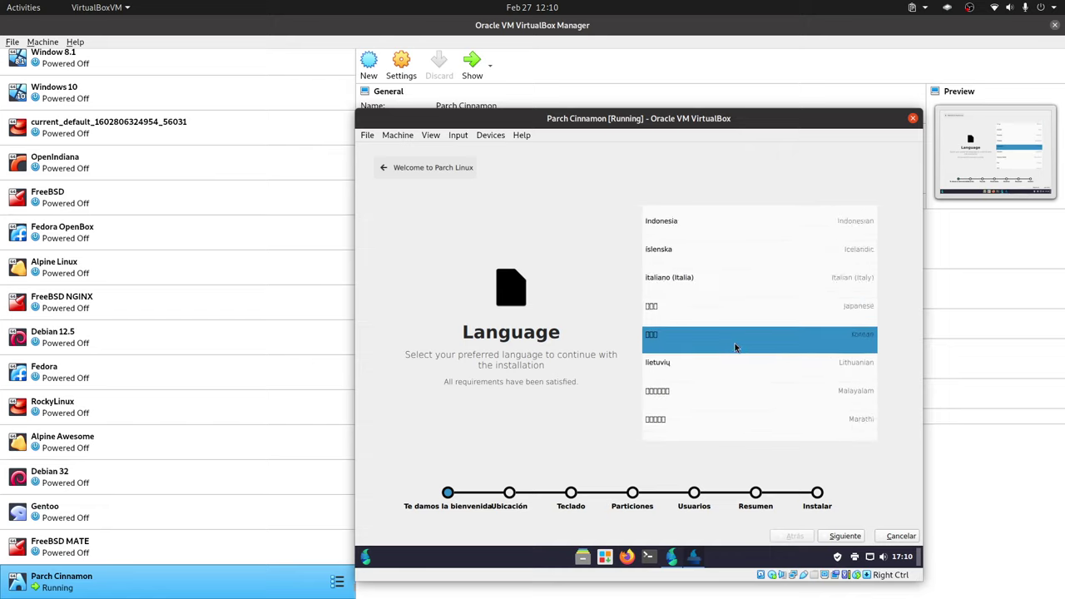
pyautogui.scroll(-15, 734, 348)
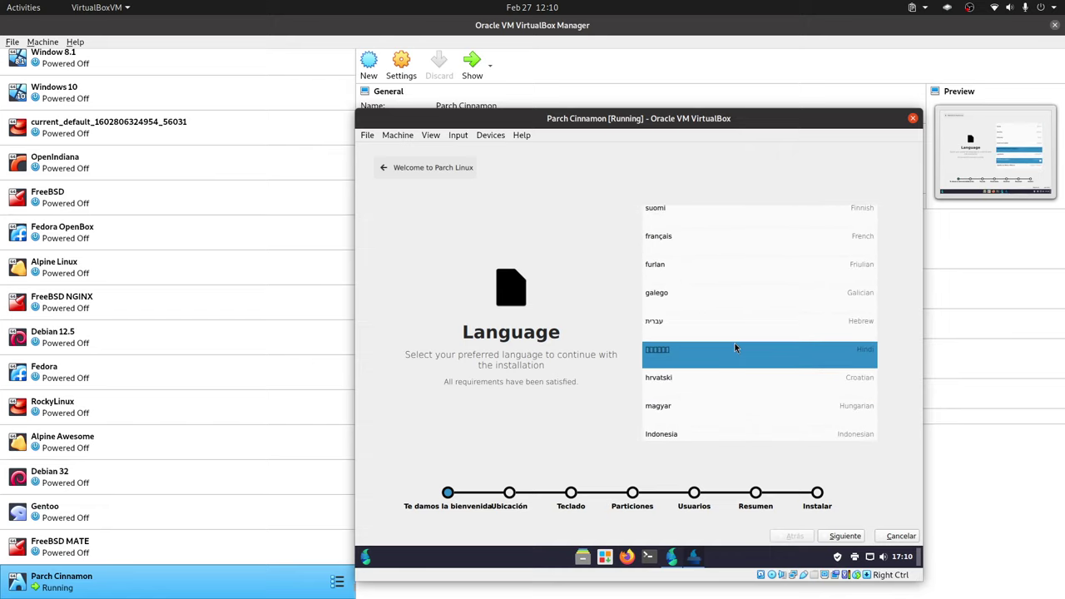
pyautogui.scroll(15, 736, 350)
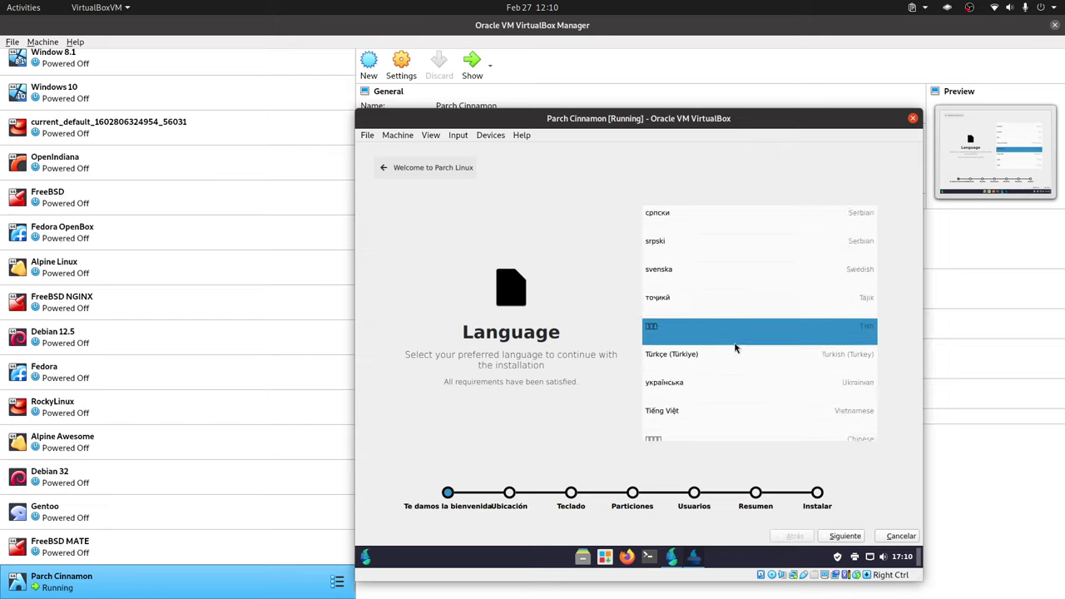
pyautogui.click(843, 537)
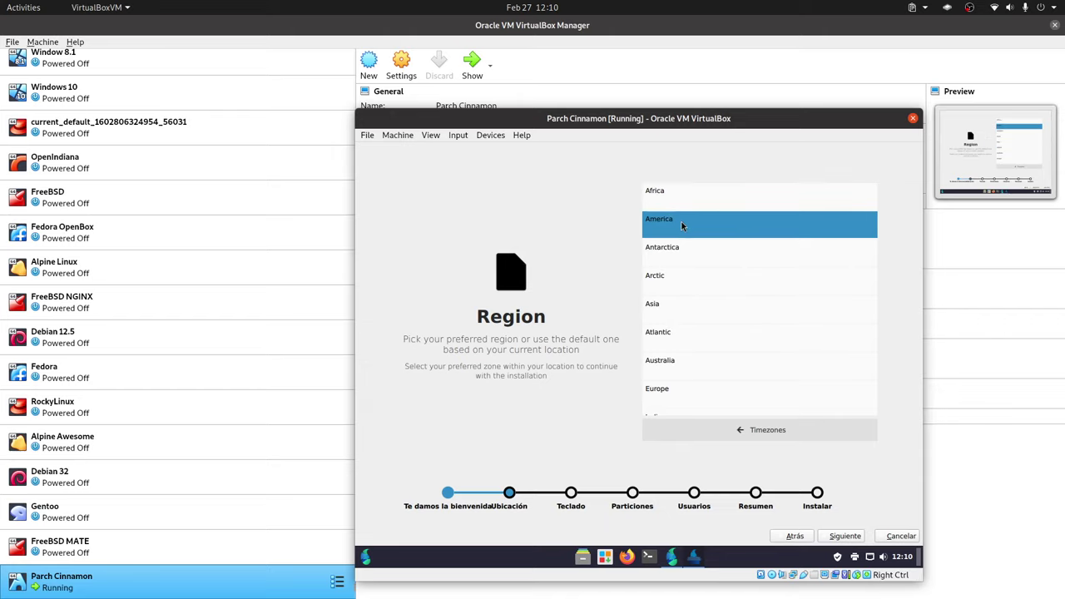
# - Choose the America region, confirm the timezone and advance to keyboard setup
pyautogui.click(713, 231)
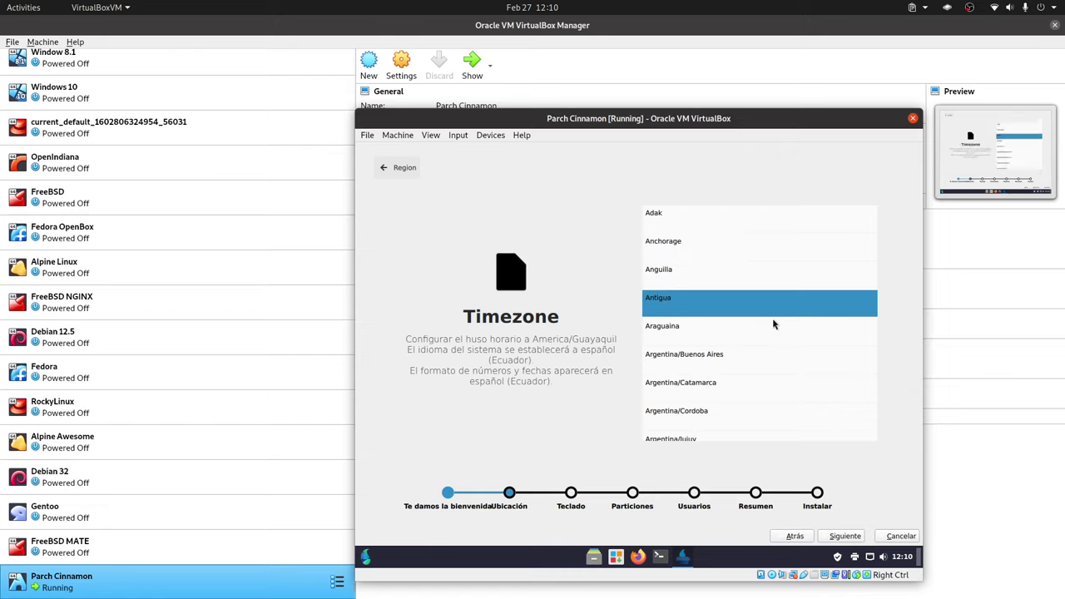
pyautogui.scroll(-8, 771, 325)
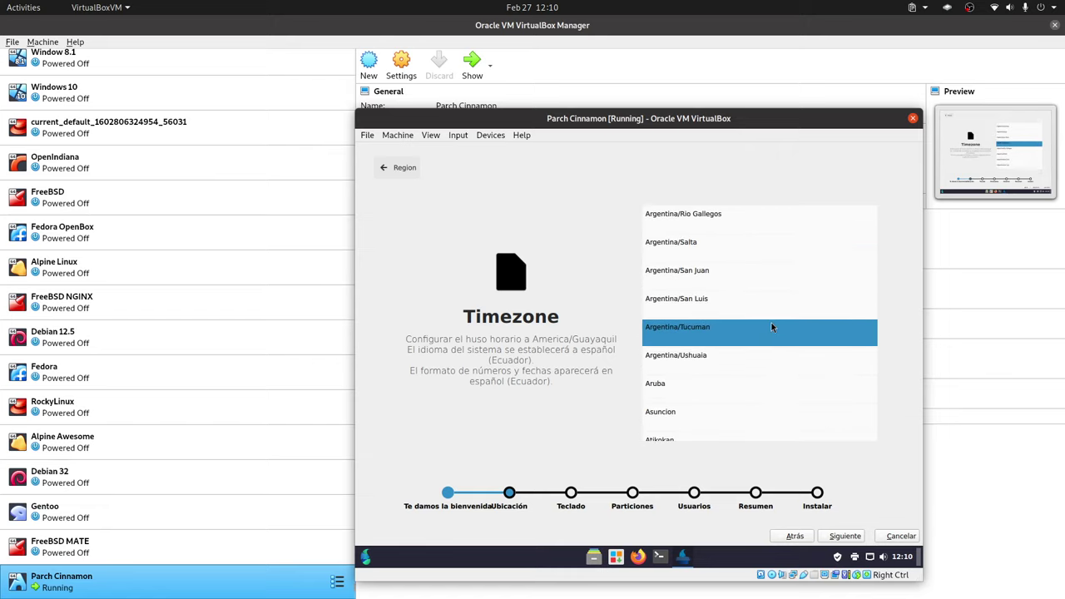
pyautogui.scroll(-1, 771, 325)
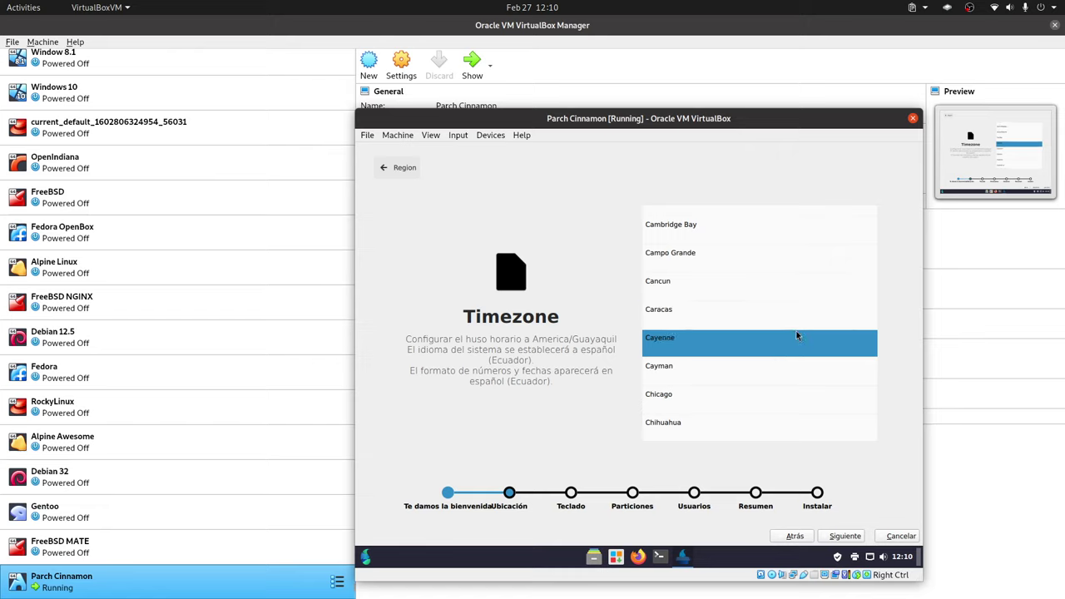
pyautogui.scroll(3, 800, 341)
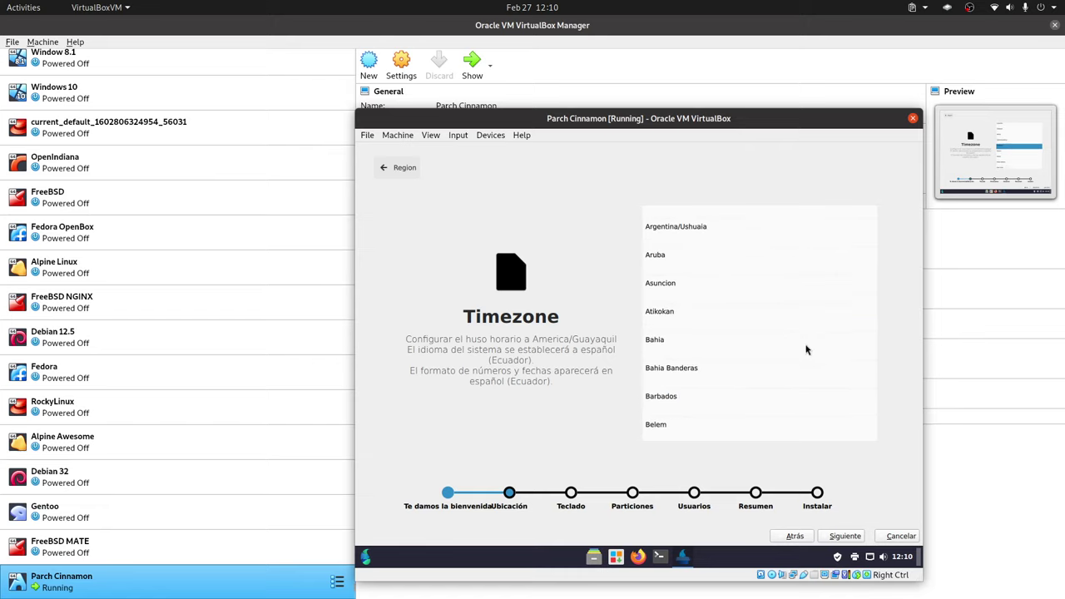
pyautogui.click(845, 536)
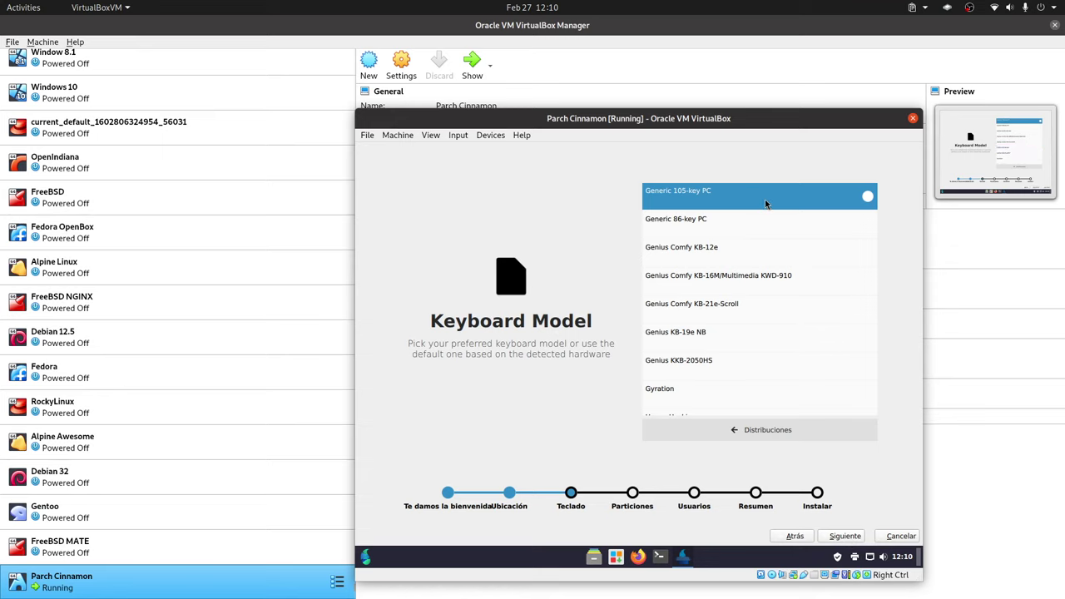
# - Keep the Generic 105-key PC model, check the Spanish variants, and reselect Asuncion as timezone
pyautogui.click(707, 202)
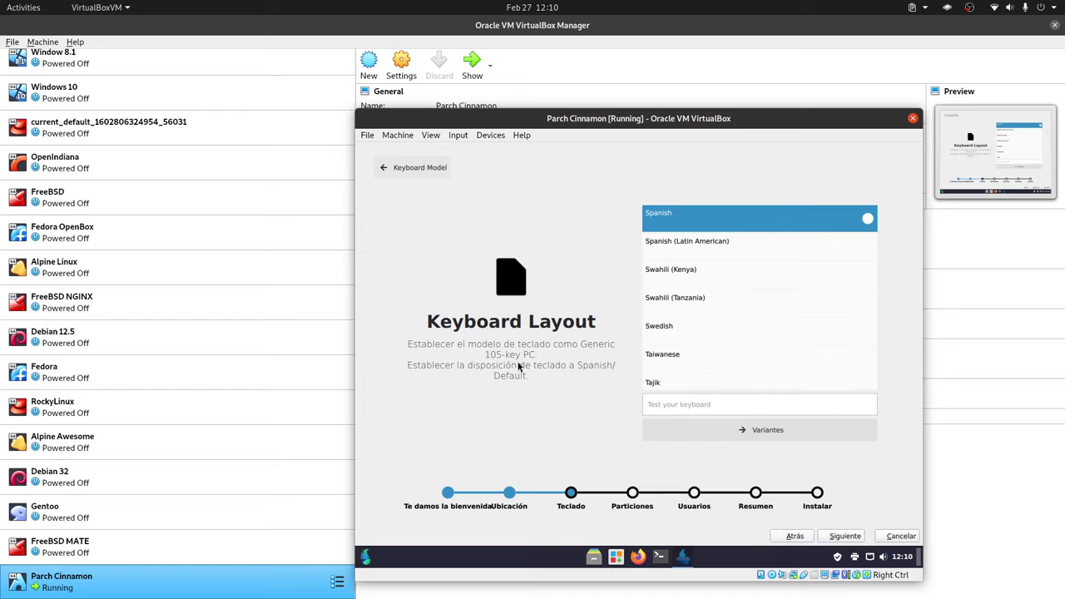
pyautogui.click(782, 430)
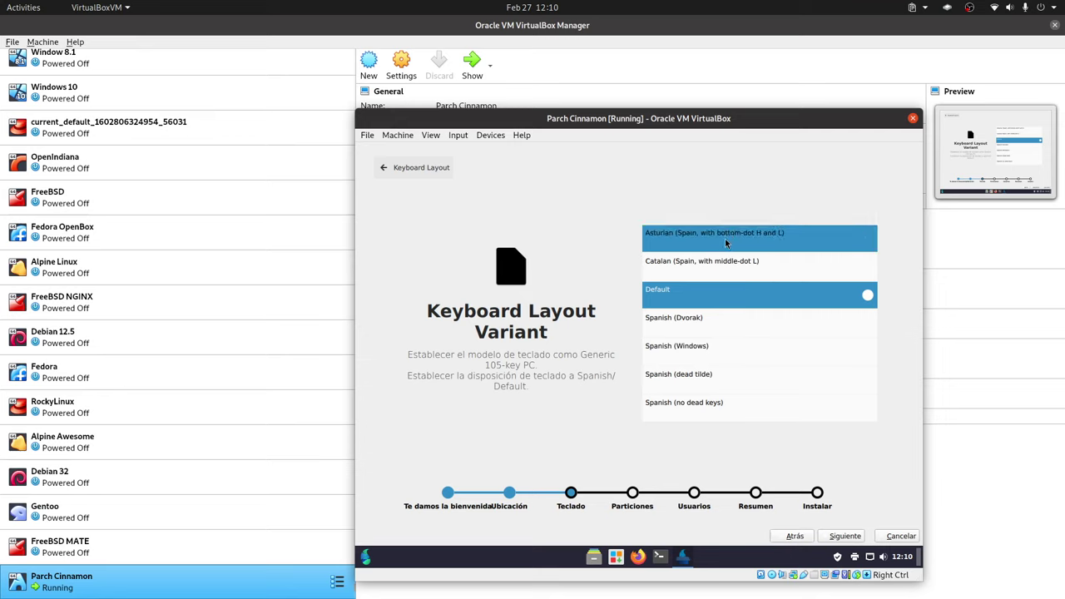
pyautogui.click(785, 537)
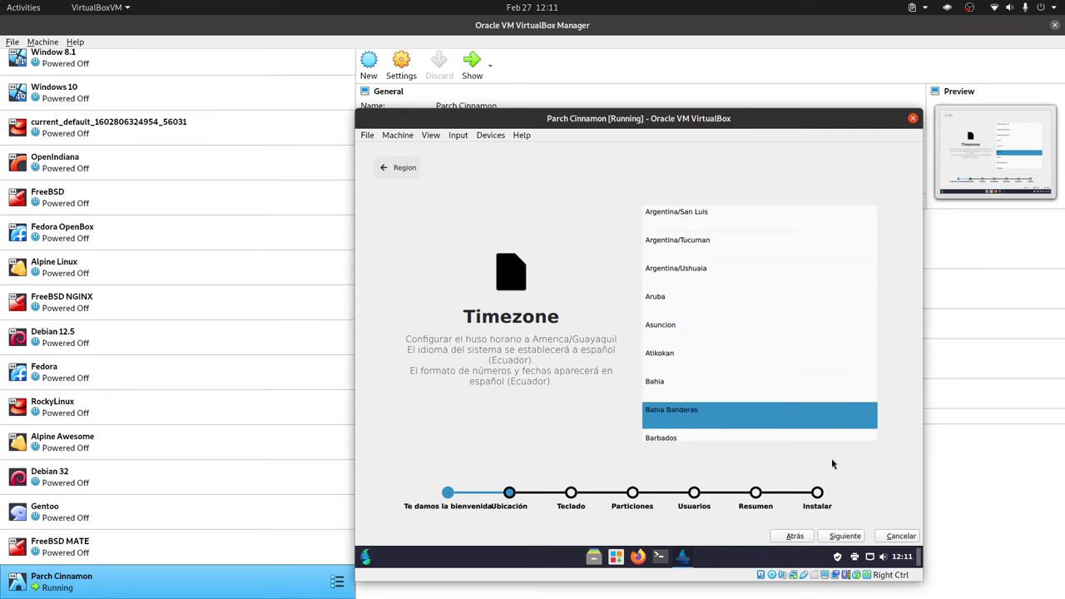
pyautogui.click(846, 537)
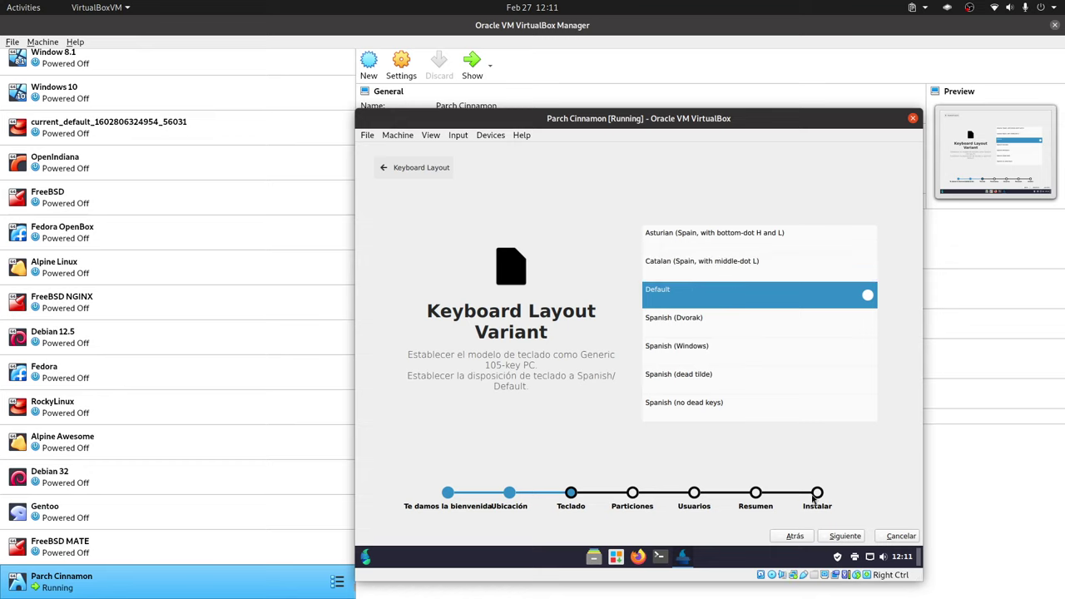
pyautogui.click(796, 537)
pyautogui.click(733, 327)
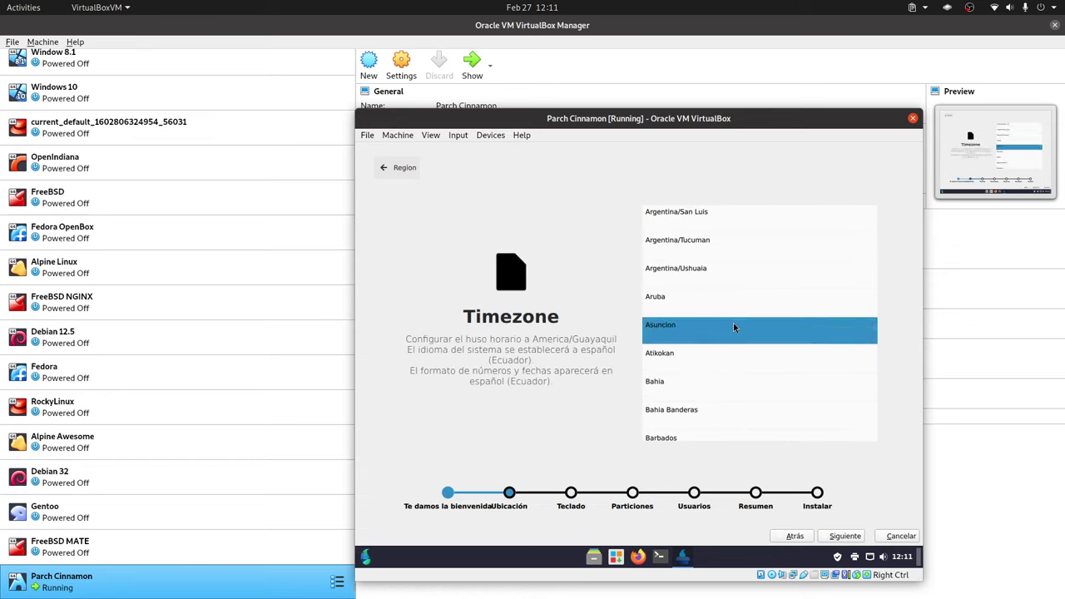
pyautogui.scroll(3, 732, 324)
pyautogui.scroll(-10, 733, 326)
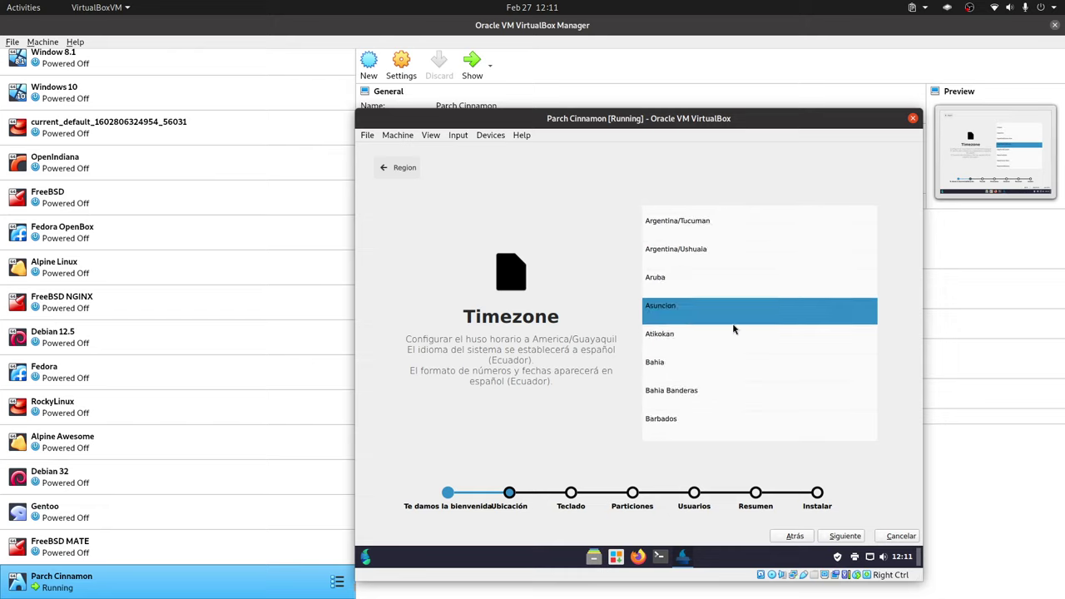
pyautogui.scroll(-5, 749, 349)
pyautogui.click(840, 538)
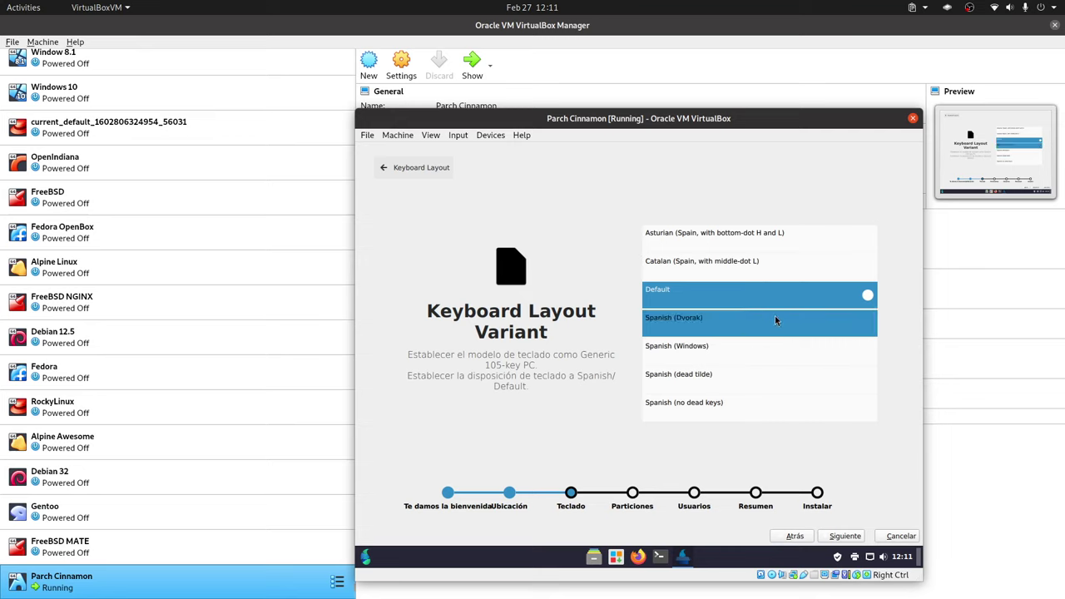
# - Browse the keyboard layout list and pick English (US) as the layout
pyautogui.click(386, 169)
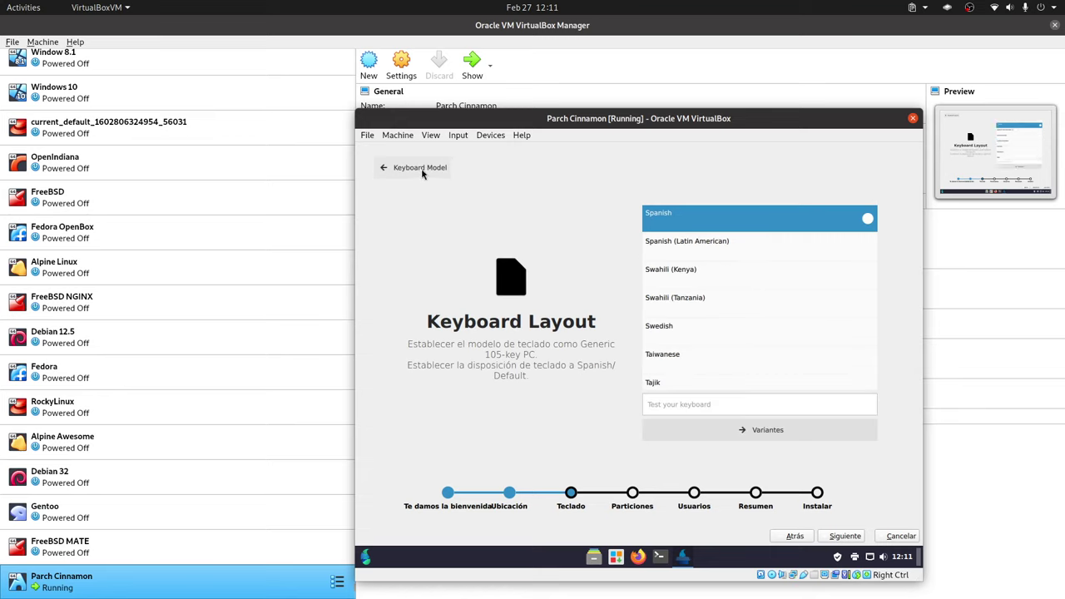
pyautogui.scroll(1, 782, 299)
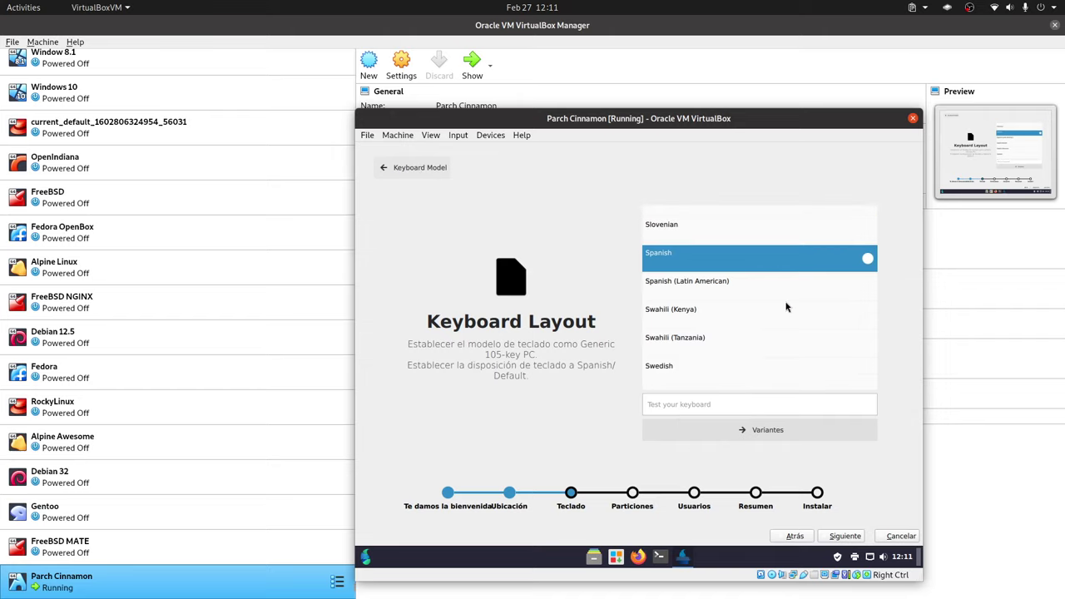
pyautogui.scroll(-5, 786, 307)
pyautogui.click(703, 401)
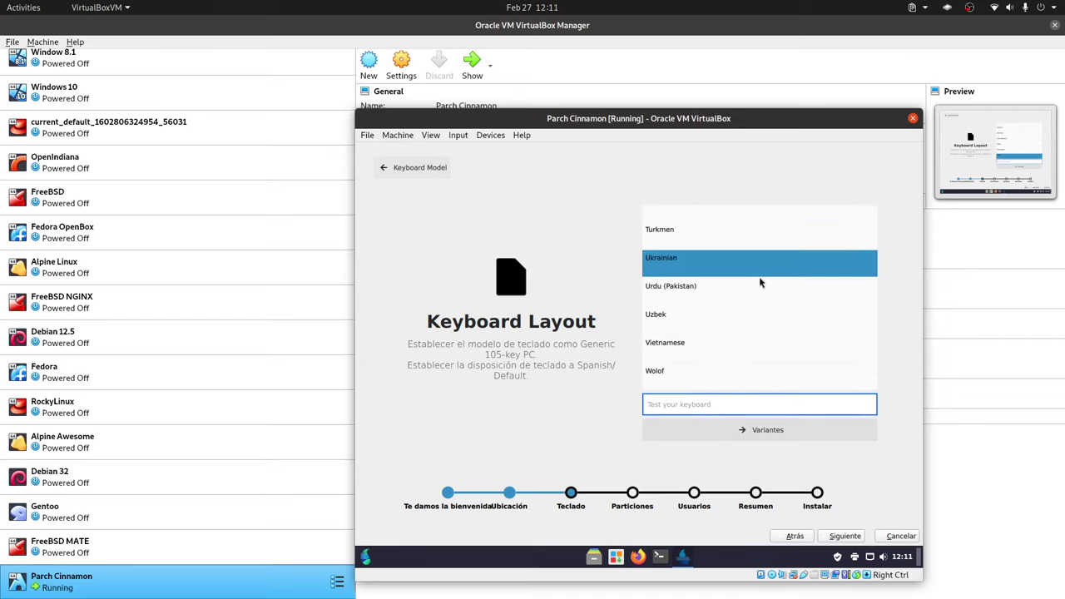
pyautogui.scroll(20, 760, 283)
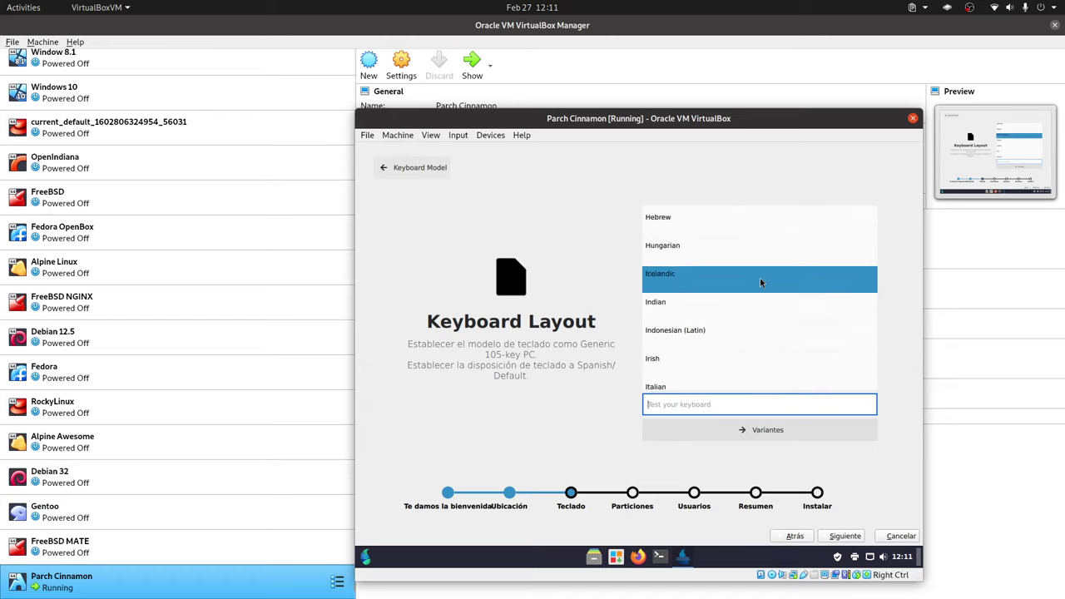
pyautogui.scroll(15, 760, 283)
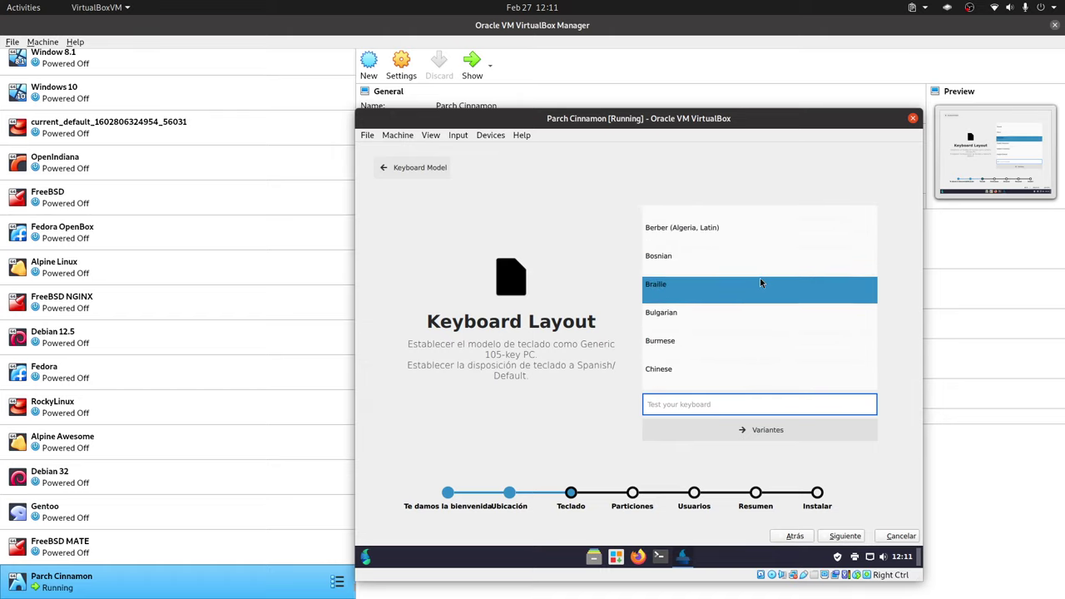
pyautogui.scroll(-3, 760, 282)
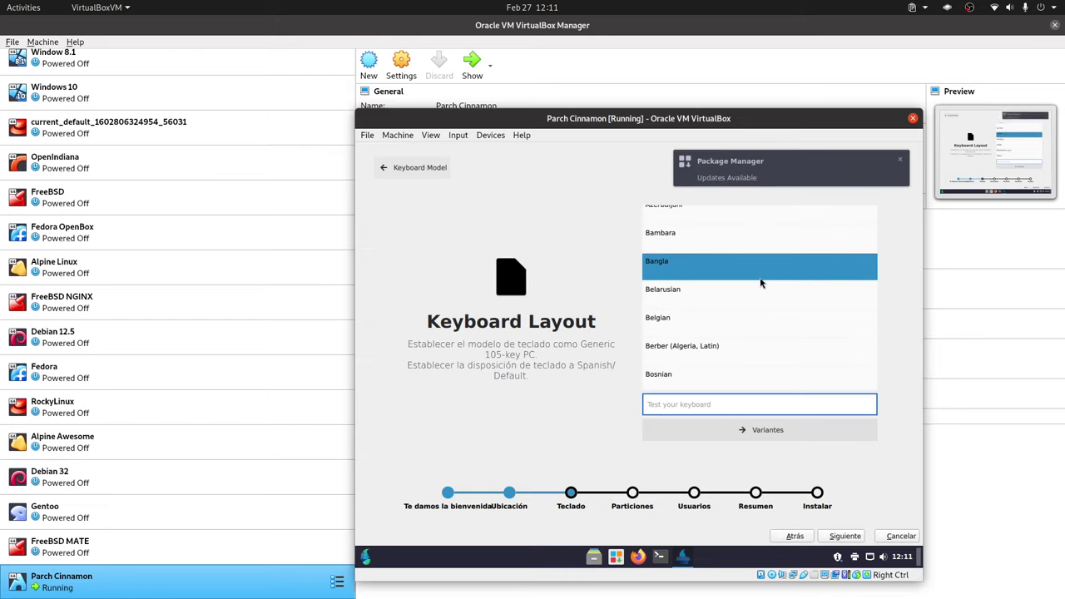
pyautogui.scroll(-10, 759, 283)
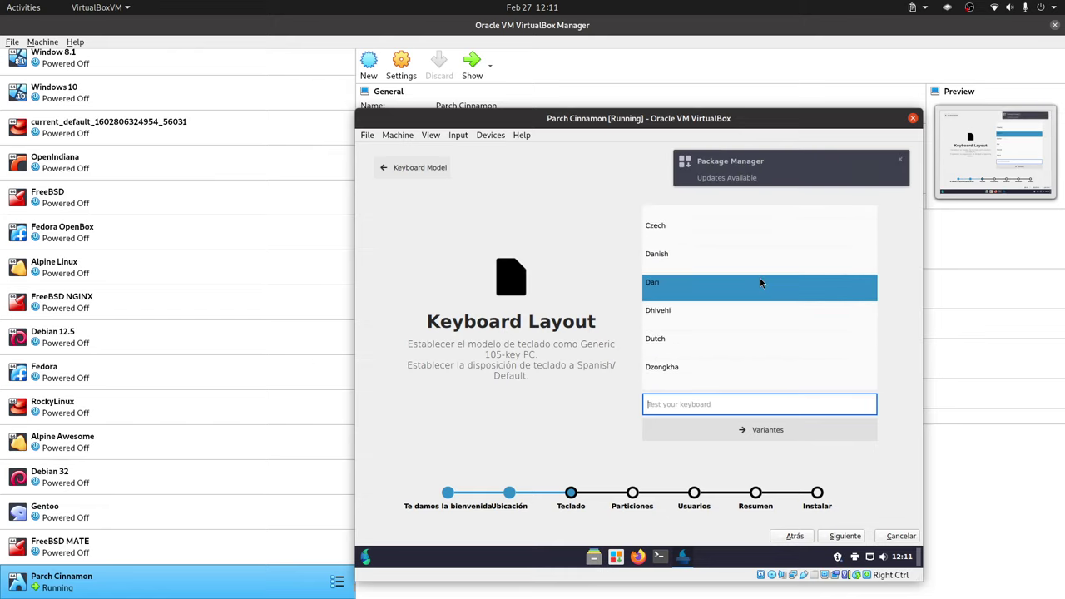
pyautogui.scroll(-1, 759, 283)
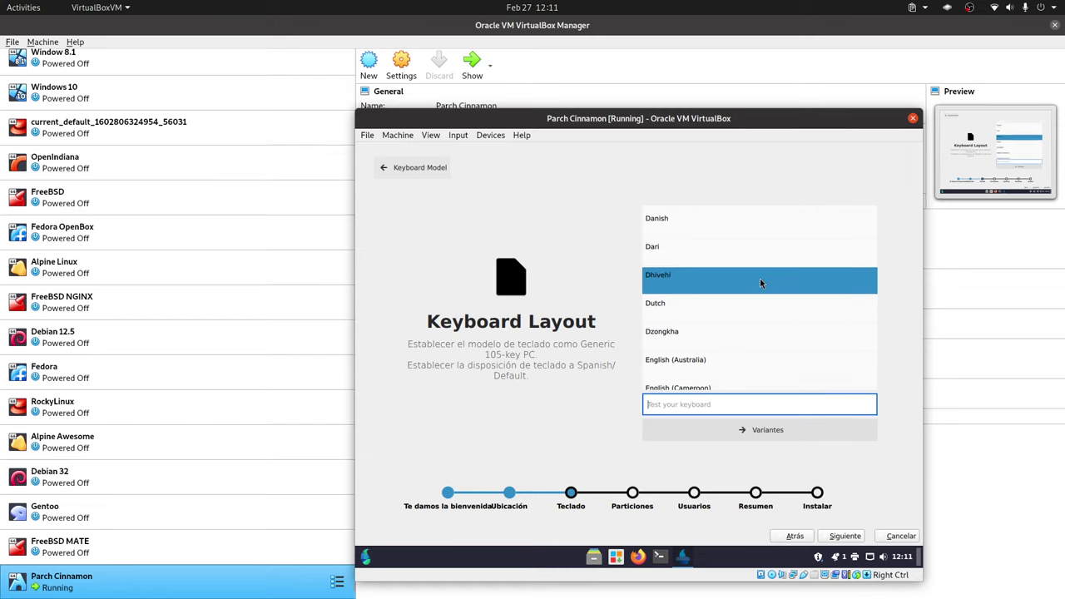
pyautogui.scroll(-2, 760, 283)
pyautogui.scroll(-1, 760, 283)
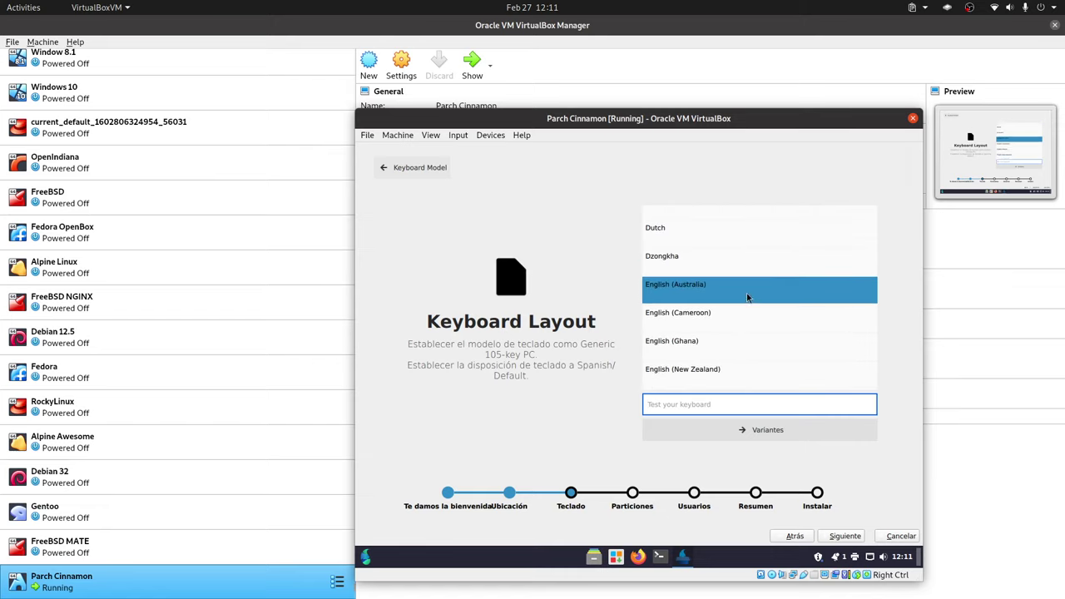
pyautogui.scroll(-1, 724, 329)
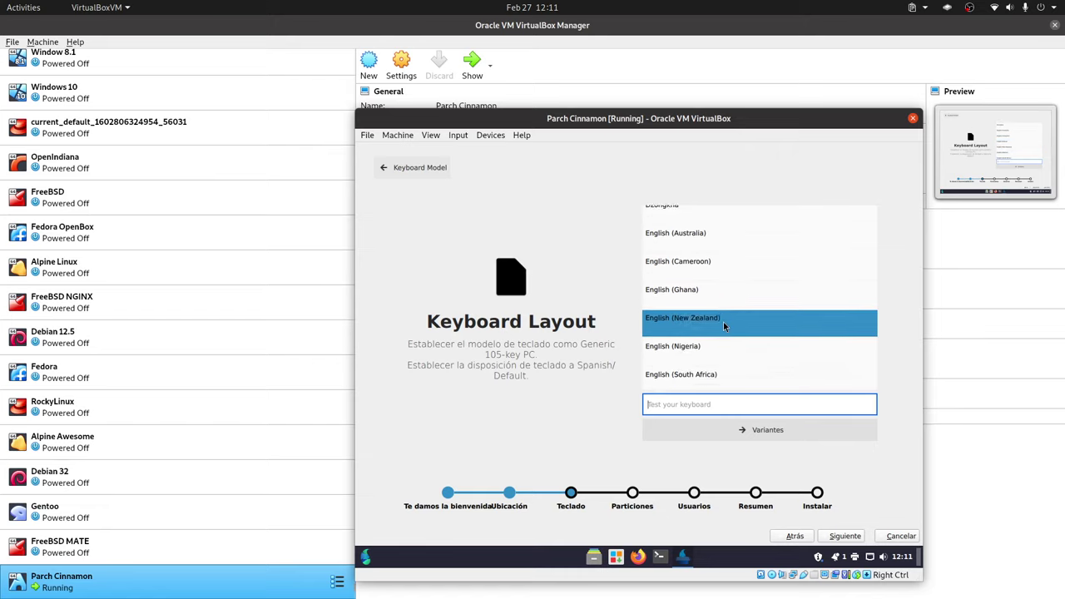
pyautogui.scroll(-1, 724, 328)
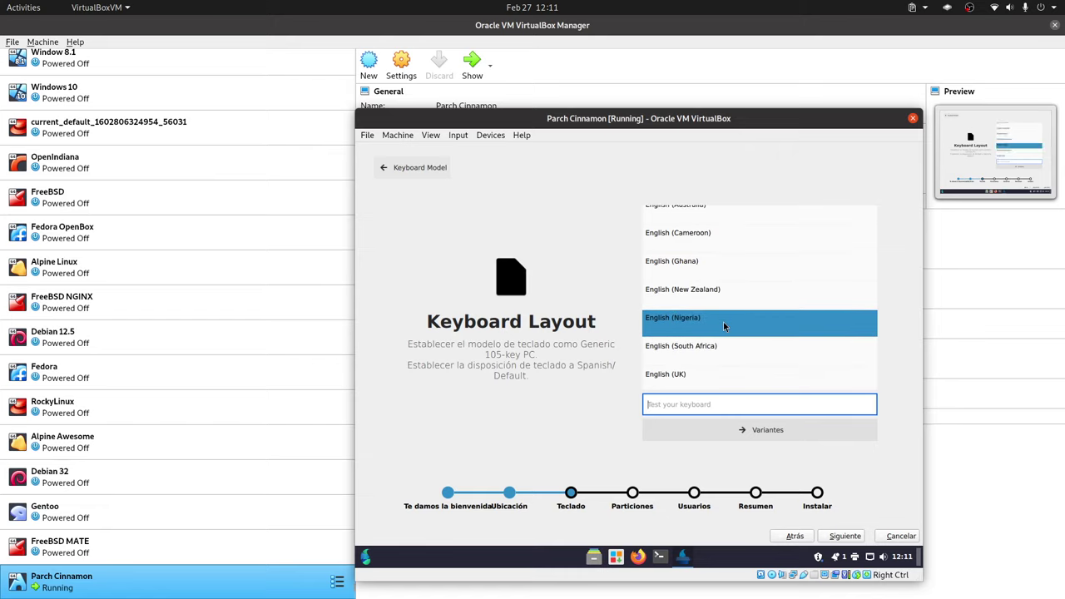
pyautogui.scroll(-1, 725, 324)
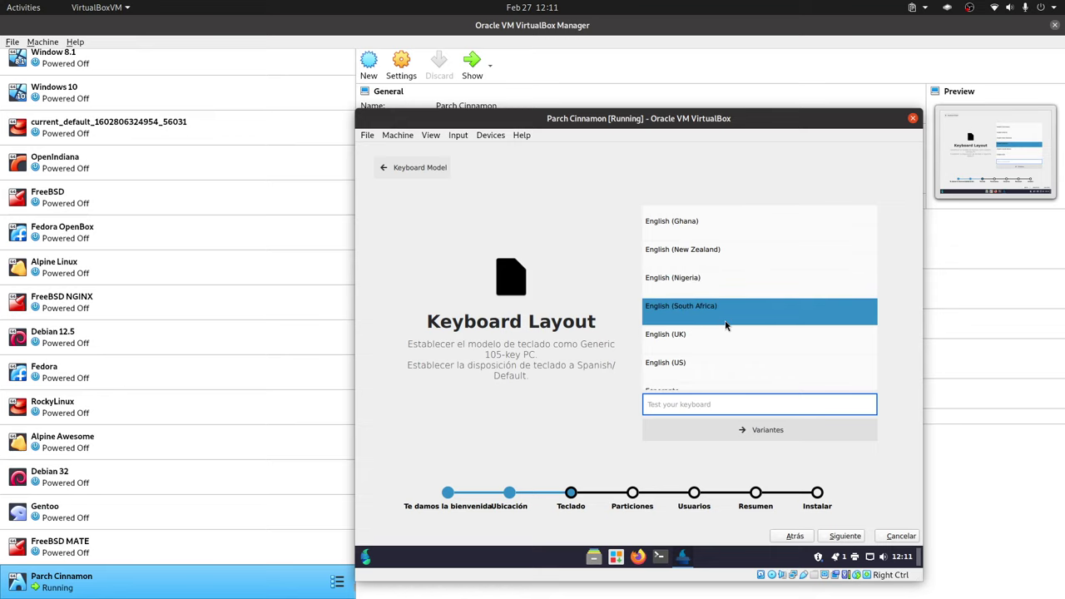
pyautogui.scroll(-1, 724, 325)
pyautogui.click(688, 325)
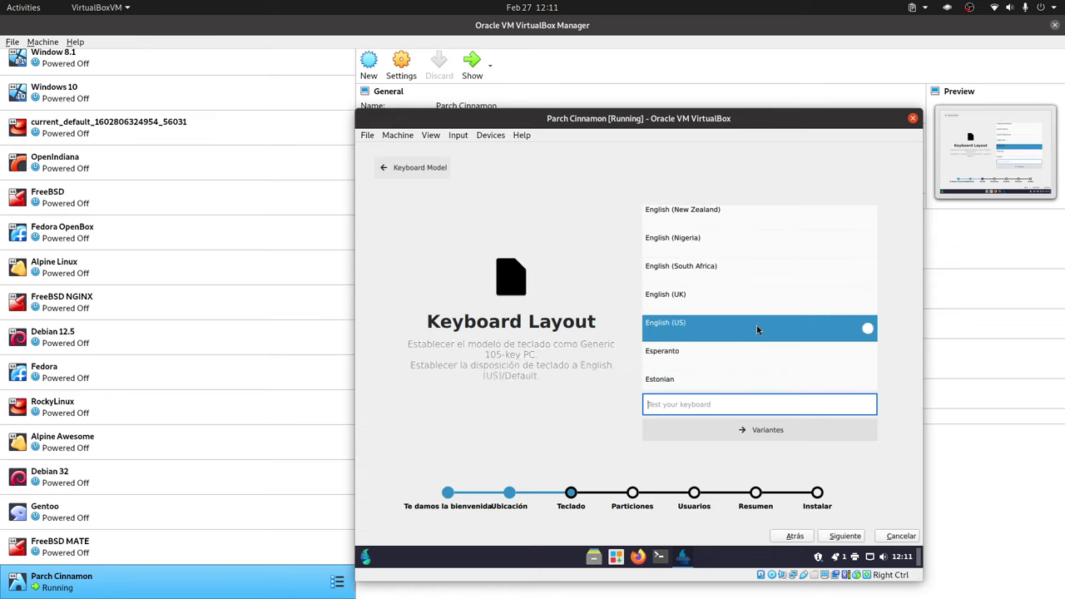
# - Choose the English (US, intl., with dead keys) variant and continue to disk partitioning
pyautogui.click(766, 431)
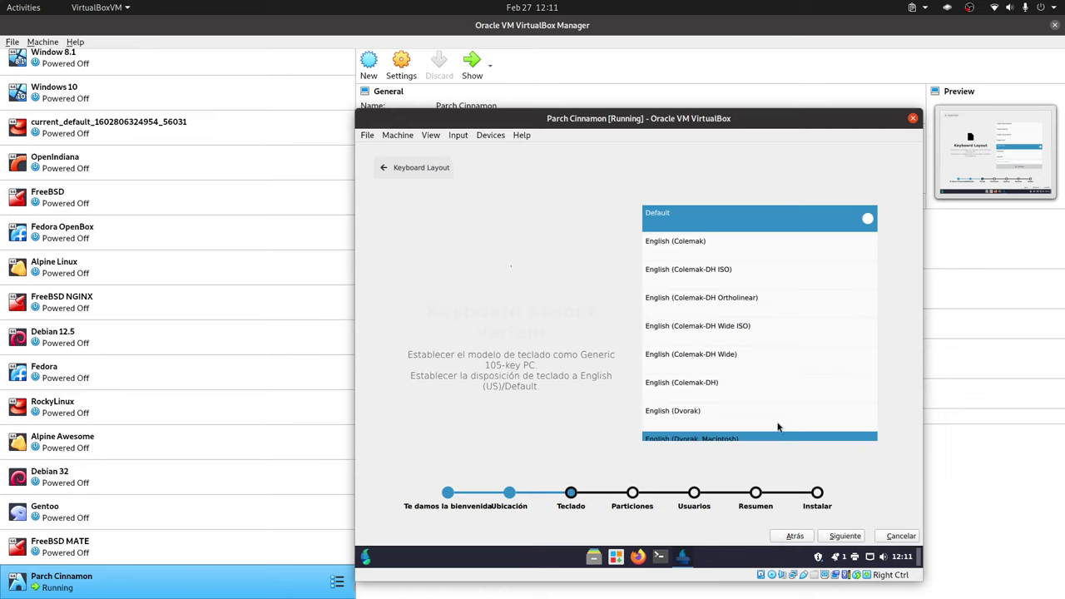
pyautogui.scroll(-1, 790, 344)
pyautogui.scroll(-1, 789, 343)
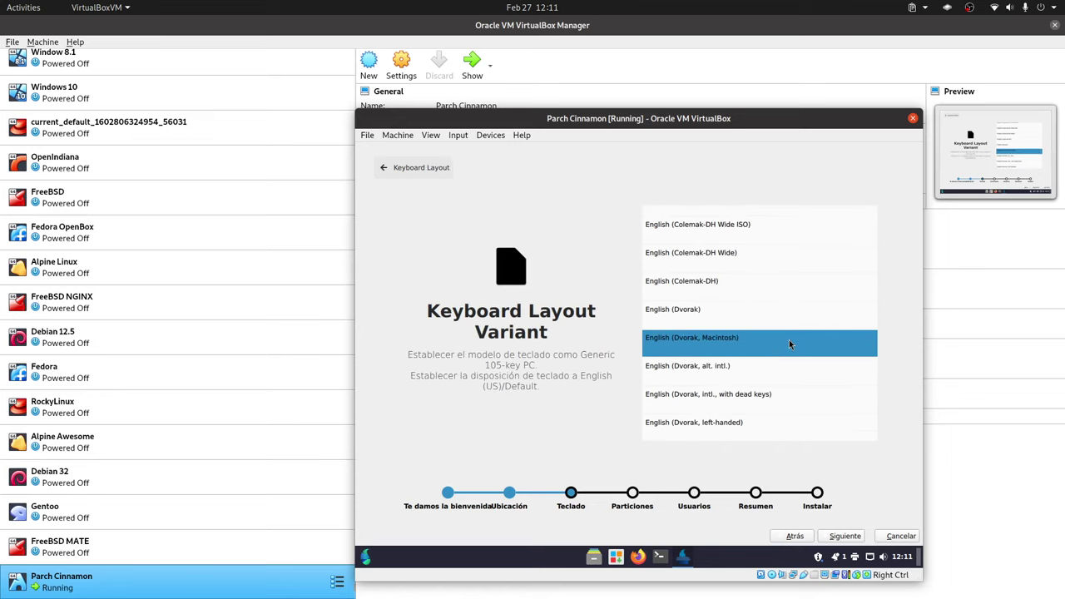
pyautogui.scroll(-2, 787, 349)
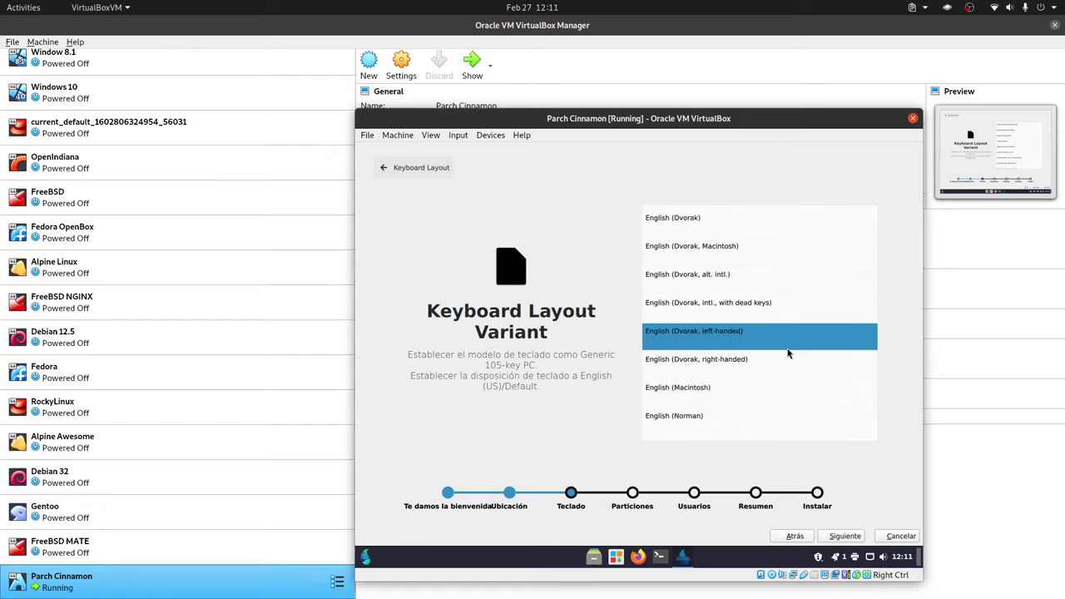
pyautogui.scroll(-2, 786, 350)
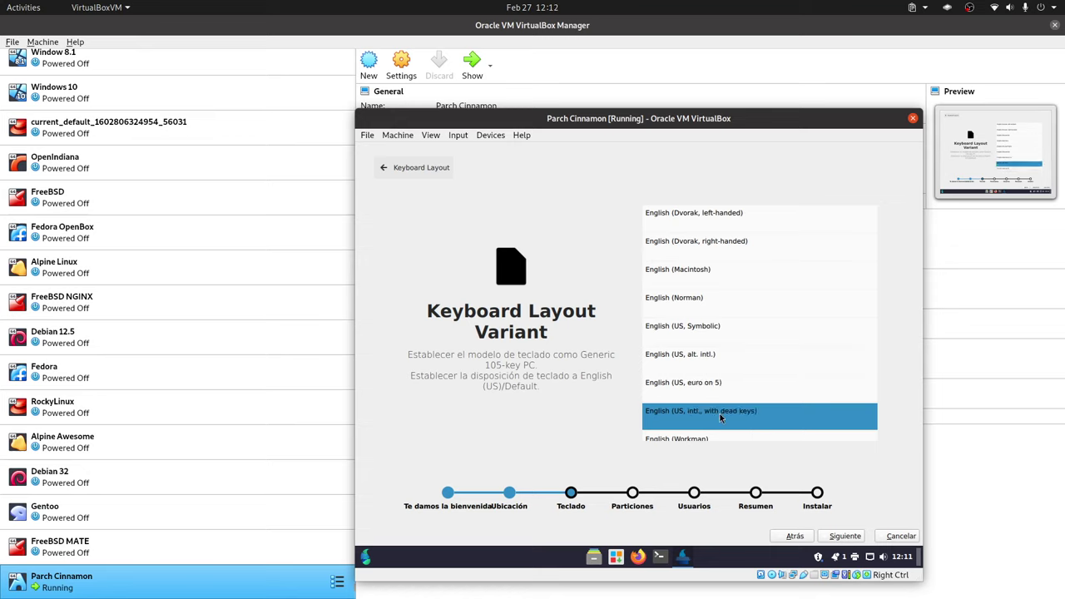
pyautogui.click(724, 411)
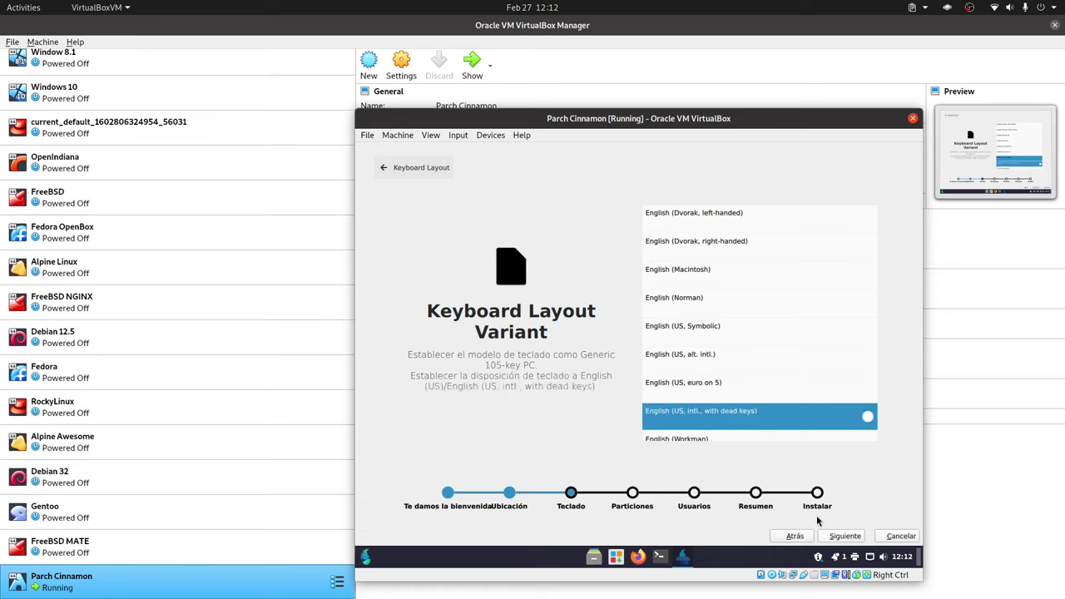
pyautogui.click(846, 537)
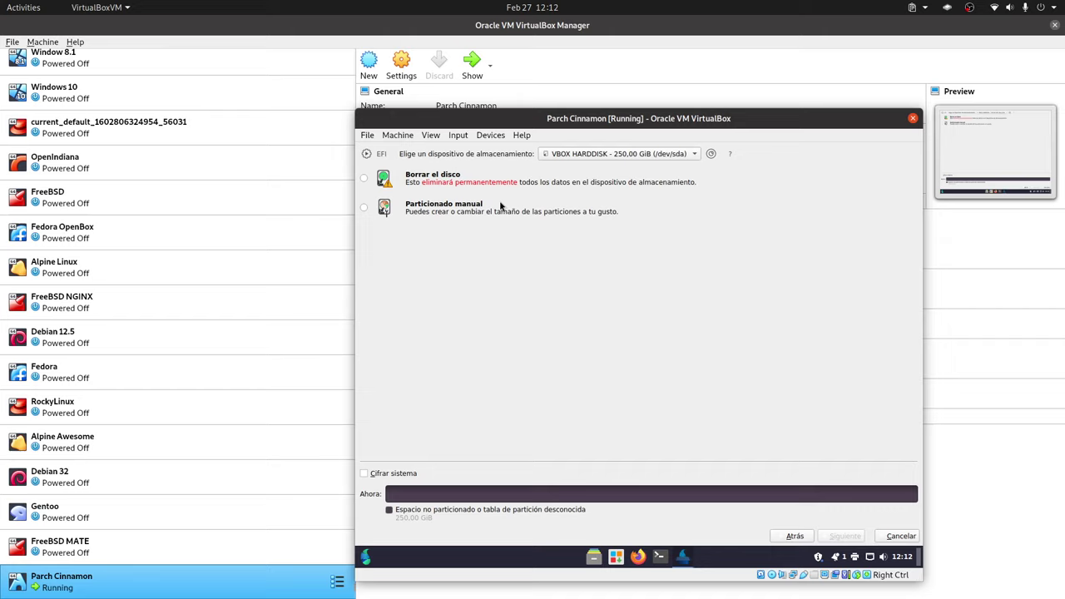
# - Choose manual partitioning and create a new GPT partition table on the disk
pyautogui.click(453, 209)
pyautogui.click(837, 536)
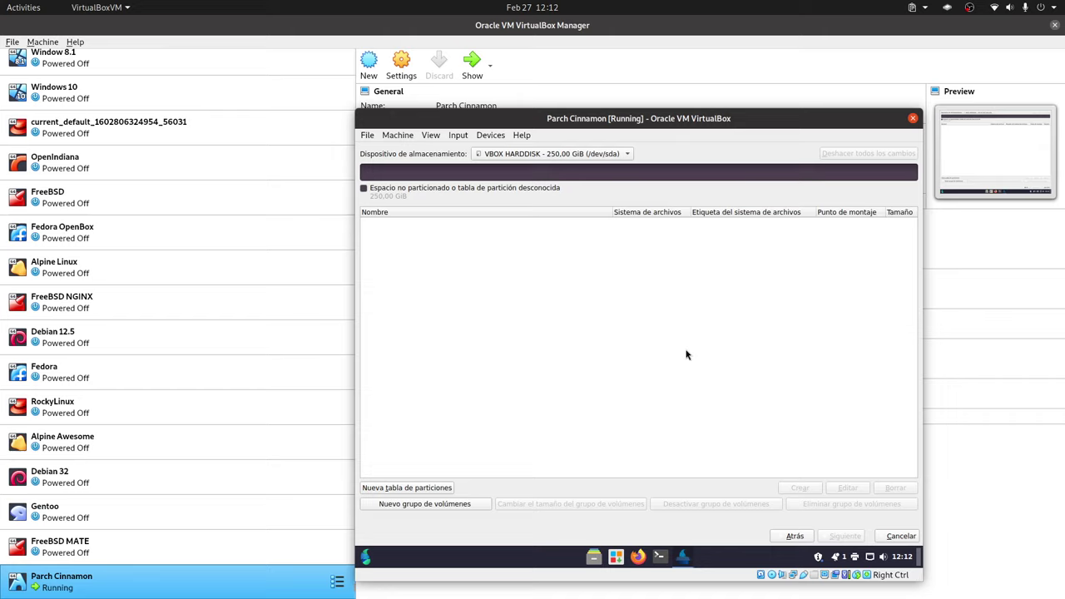
pyautogui.click(421, 487)
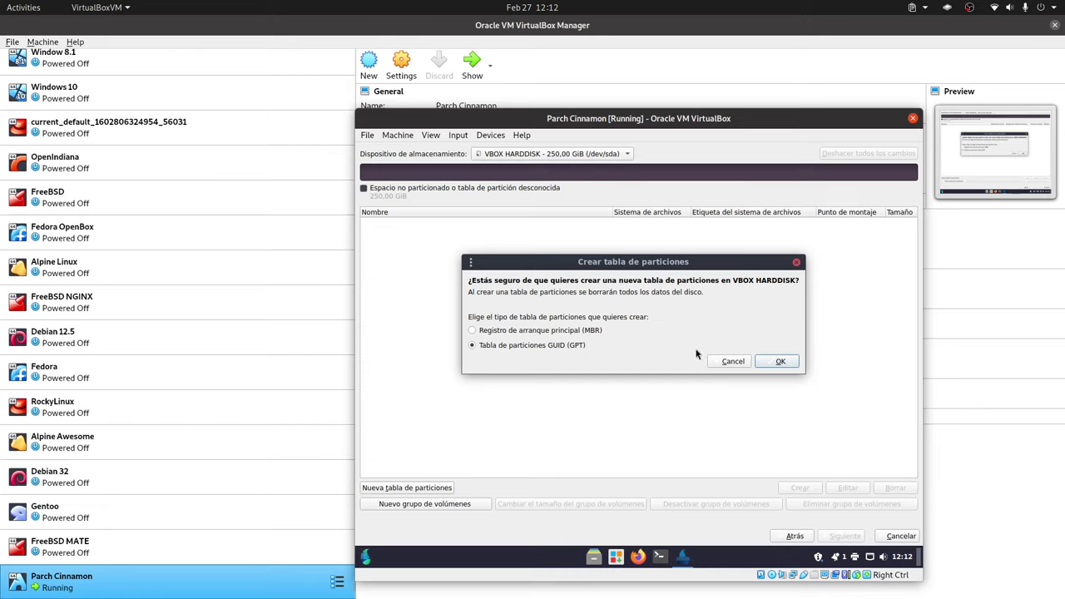
pyautogui.click(781, 361)
# - Create a 1024 MiB fat32 partition mounted at /boot/efi with the boot flag
pyautogui.click(480, 224)
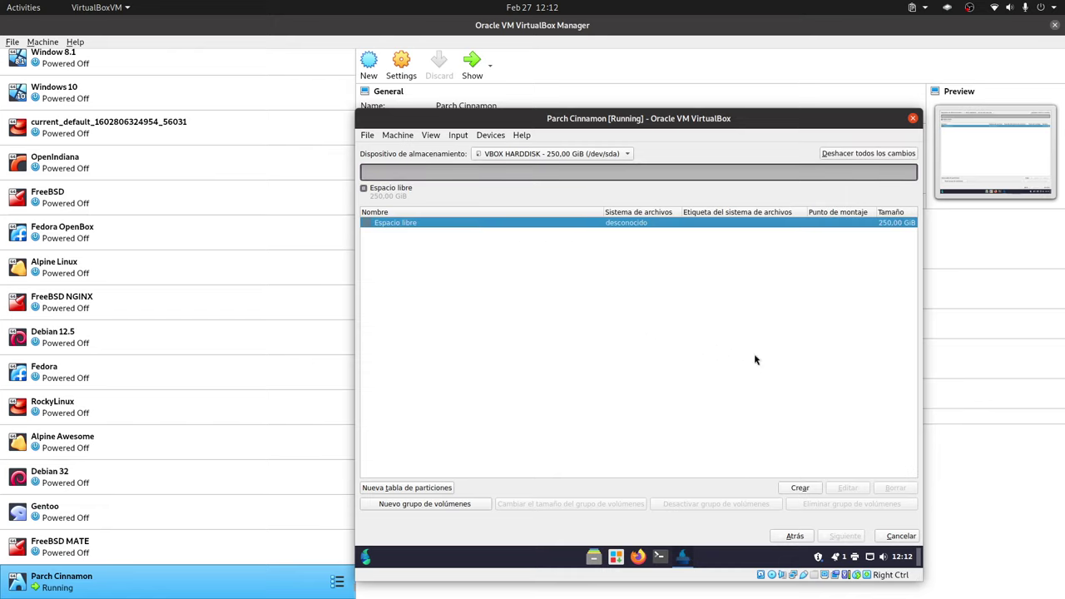
pyautogui.click(799, 487)
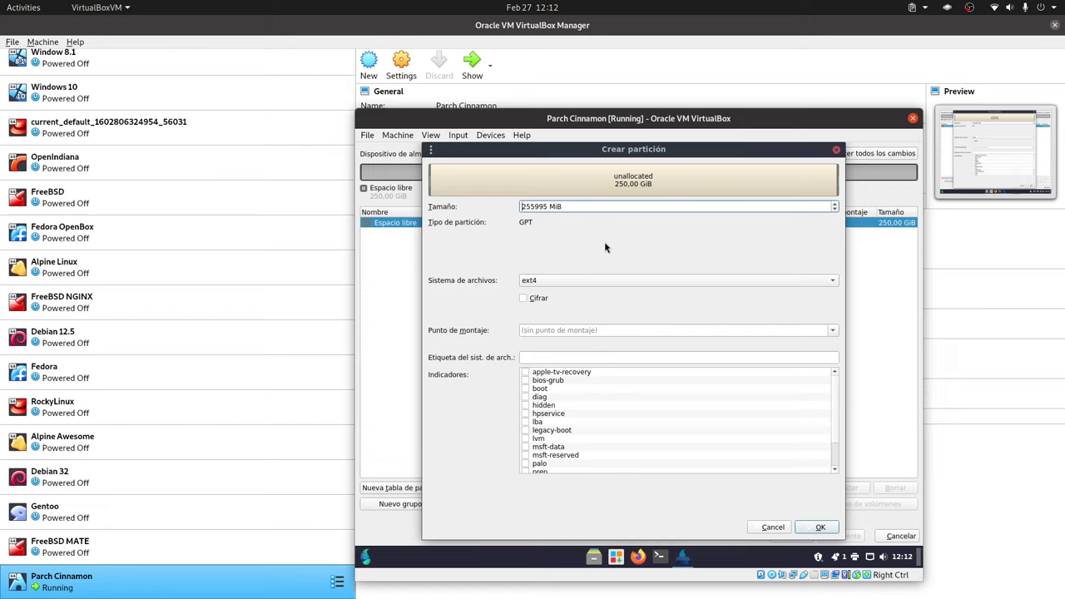
pyautogui.click(595, 281)
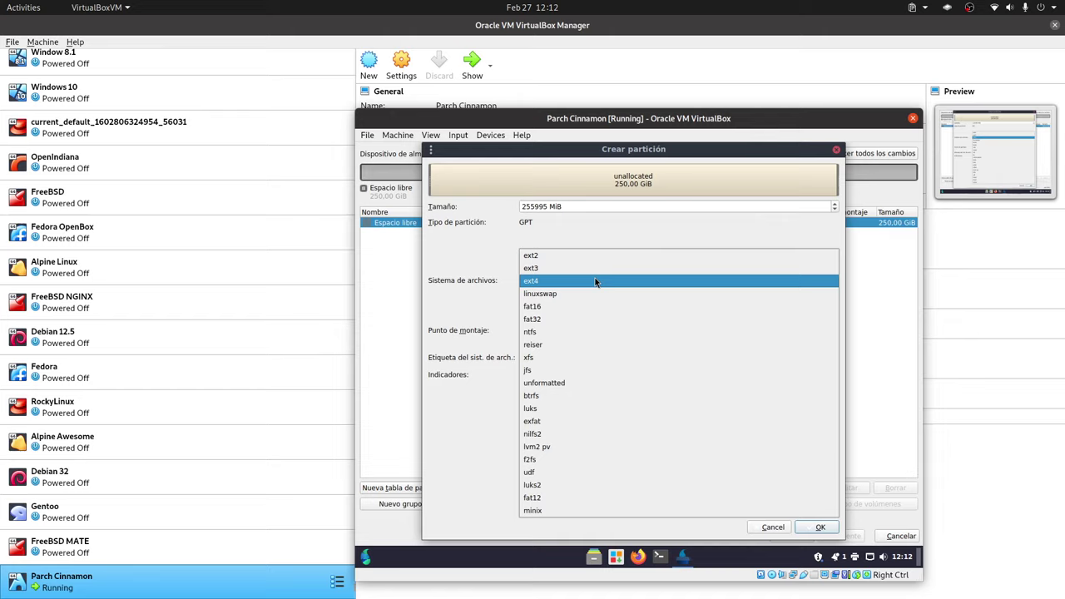
pyautogui.click(615, 319)
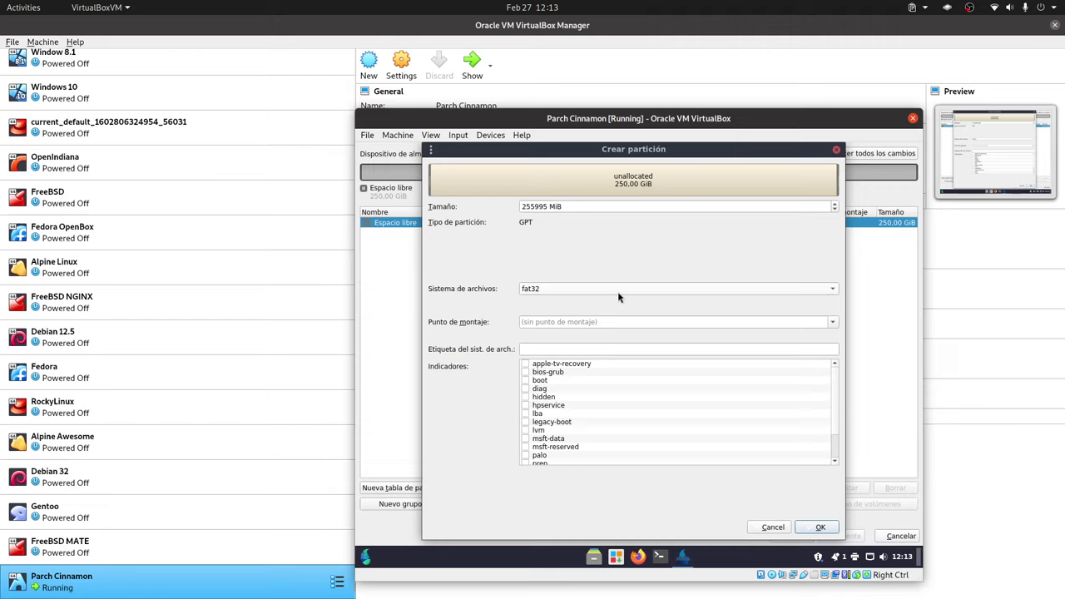
pyautogui.click(527, 206)
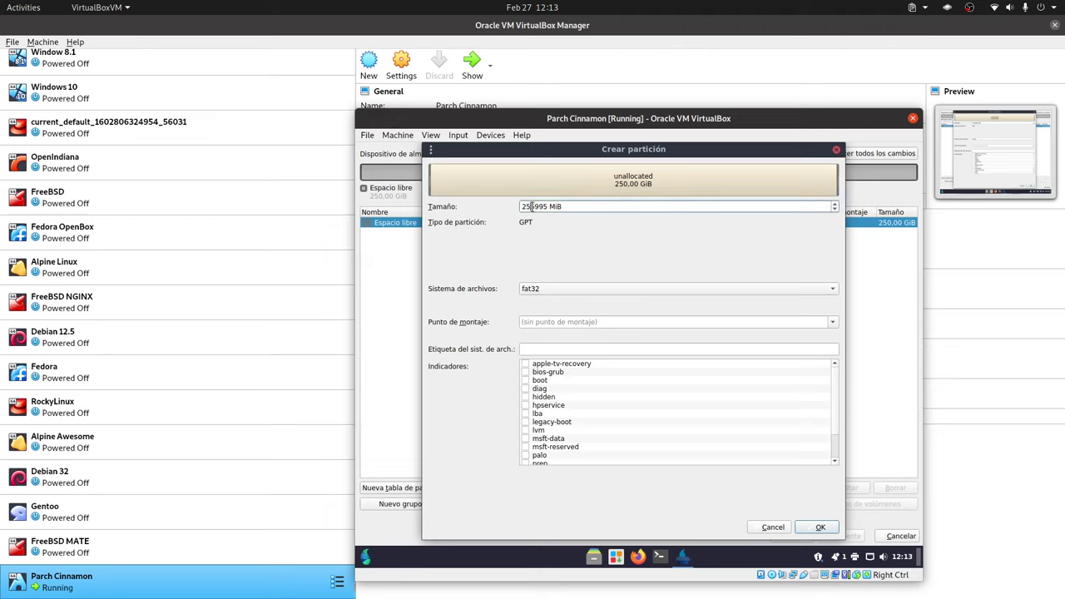
pyautogui.doubleClick(534, 207)
pyautogui.write('1024')
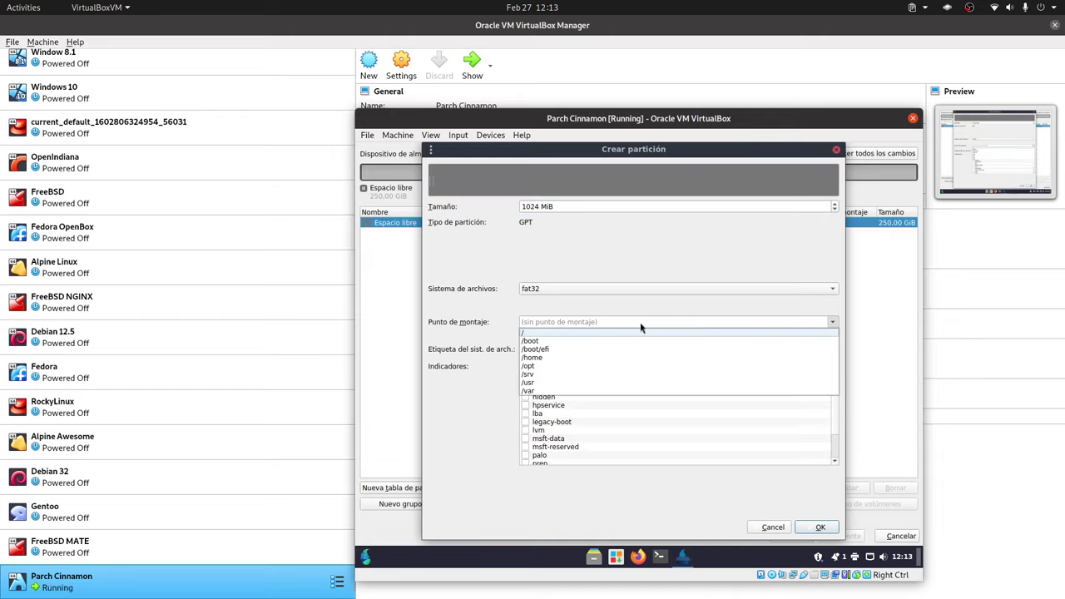
pyautogui.click(554, 349)
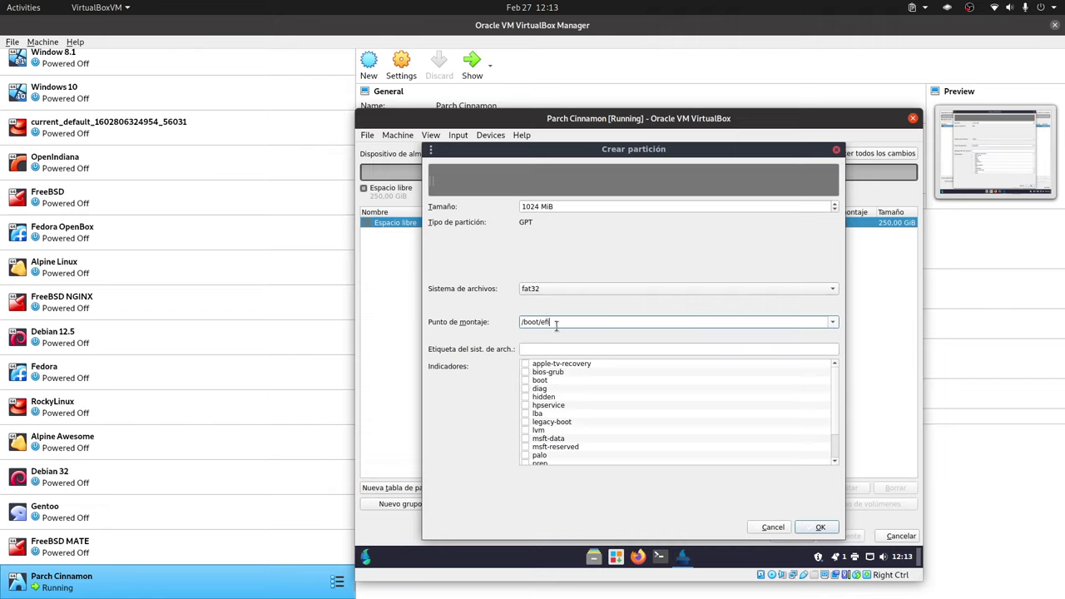
pyautogui.click(525, 380)
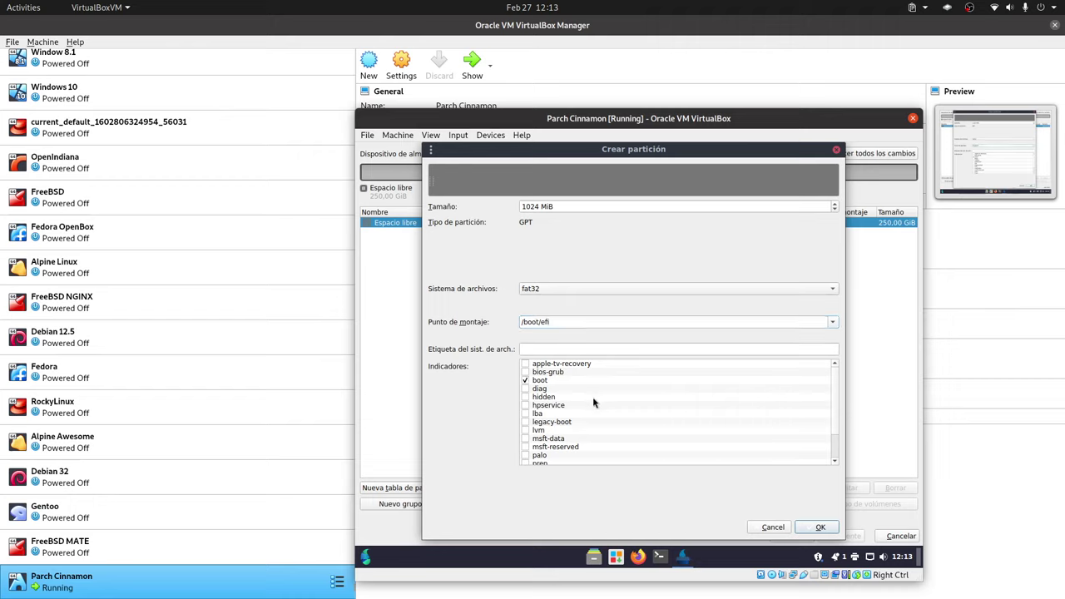
pyautogui.click(820, 529)
pyautogui.click(494, 233)
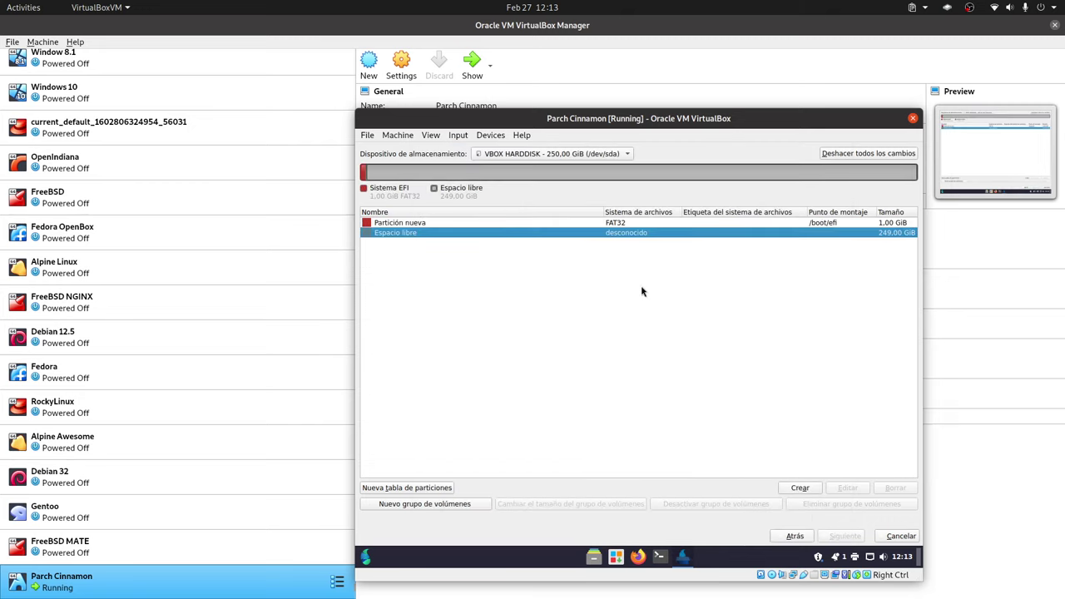
# - Create a 25600 MiB ext4 root partition mounted at /
pyautogui.click(802, 487)
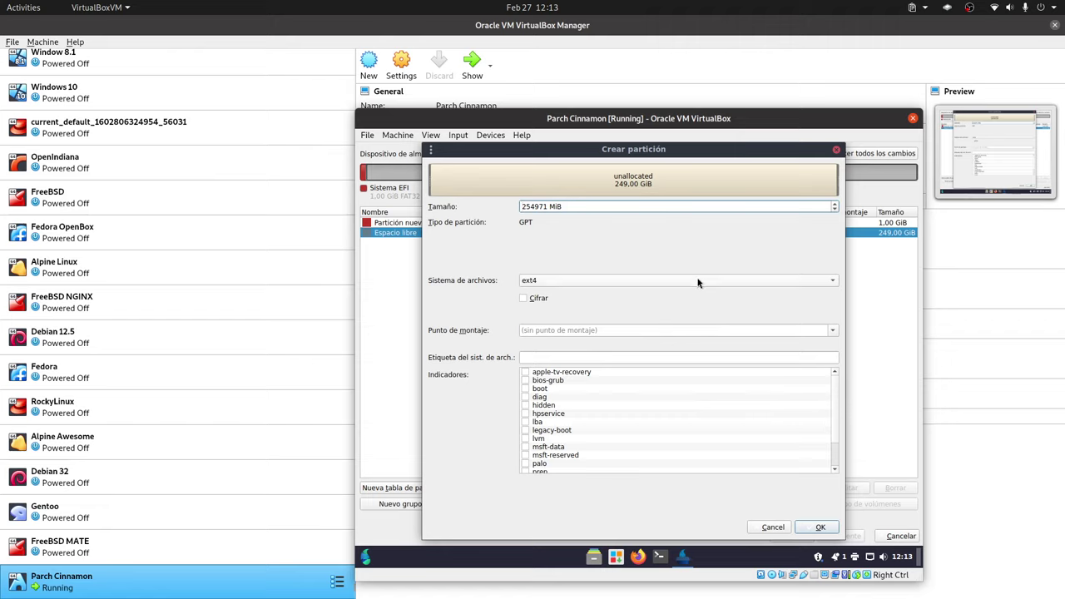
pyautogui.click(832, 330)
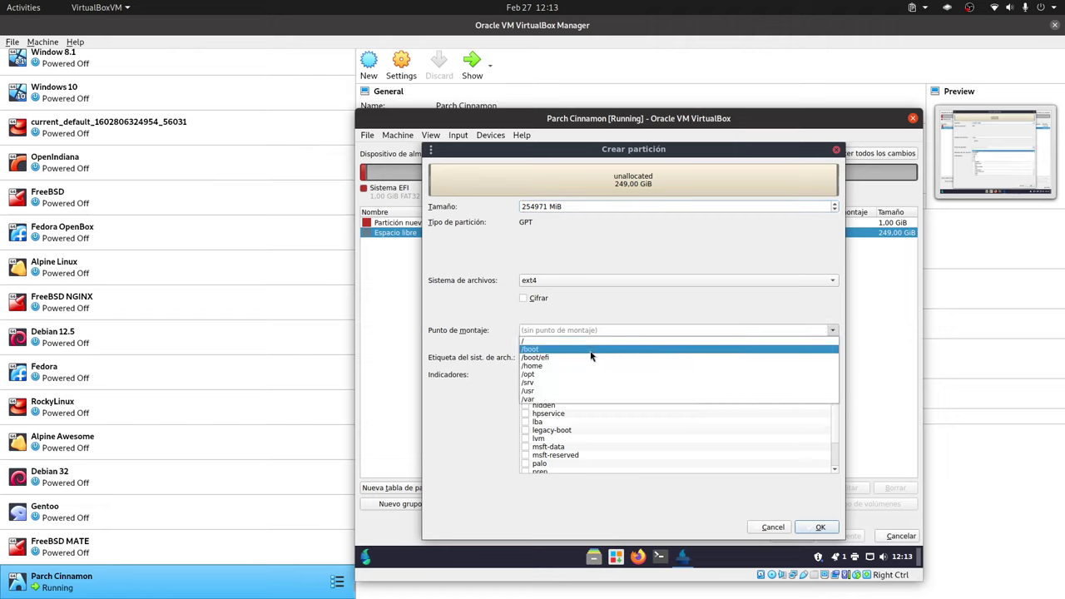
pyautogui.click(568, 341)
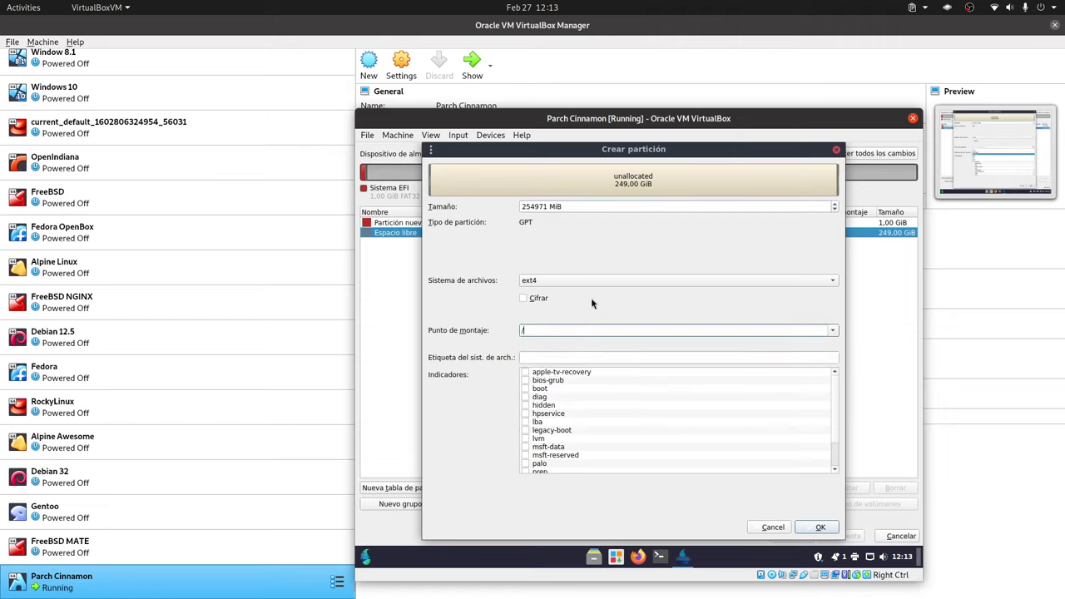
pyautogui.doubleClick(537, 207)
pyautogui.write('2')
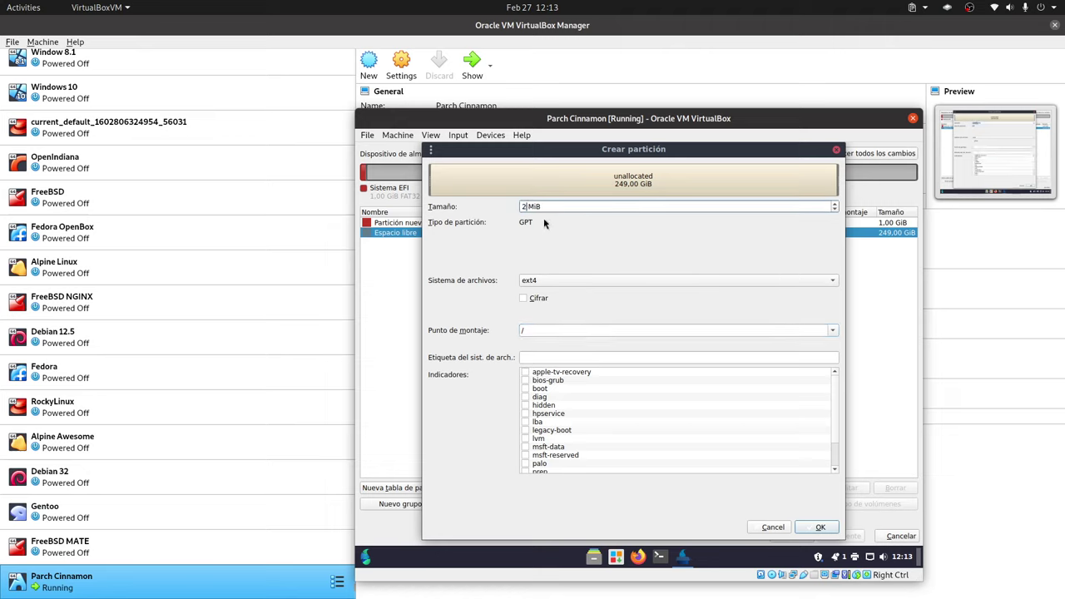
pyautogui.write('5600')
pyautogui.click(820, 528)
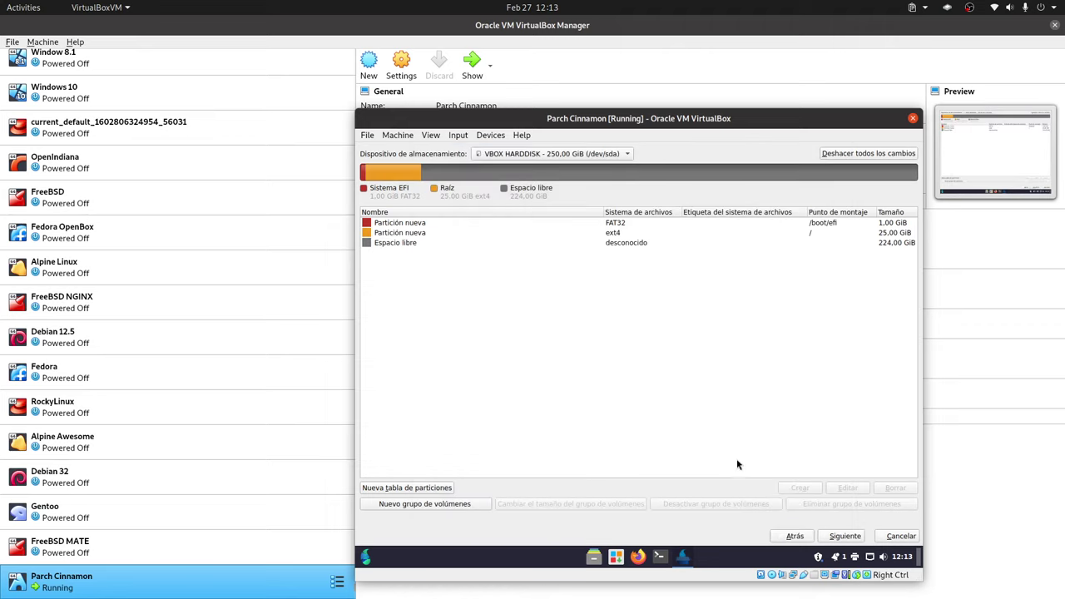
# - Create an ext4 /home partition using all the remaining free space
pyautogui.click(608, 241)
pyautogui.click(803, 491)
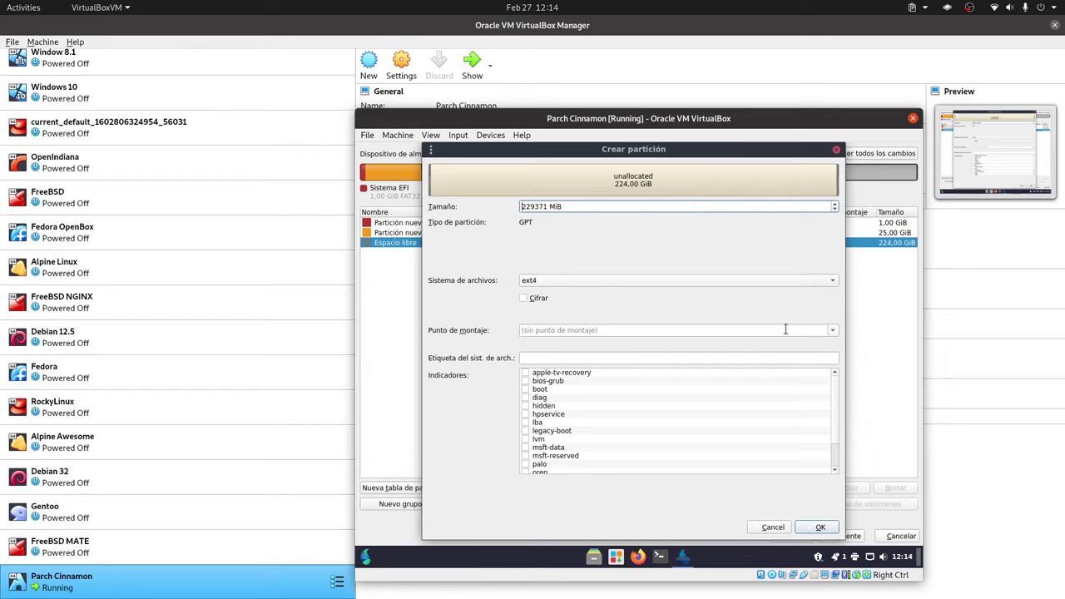
pyautogui.click(832, 330)
pyautogui.click(574, 370)
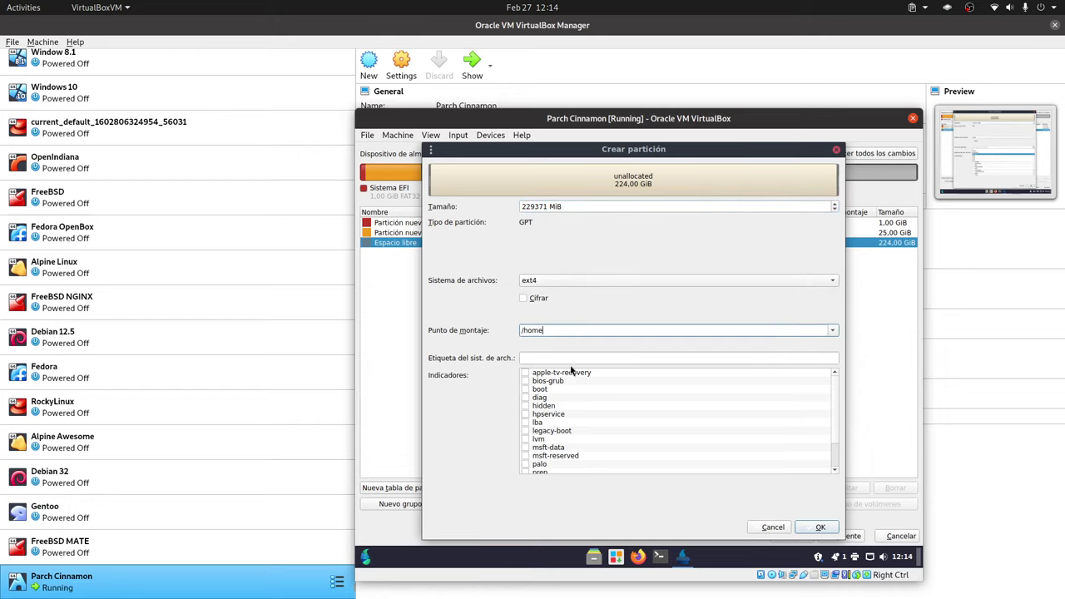
pyautogui.click(817, 529)
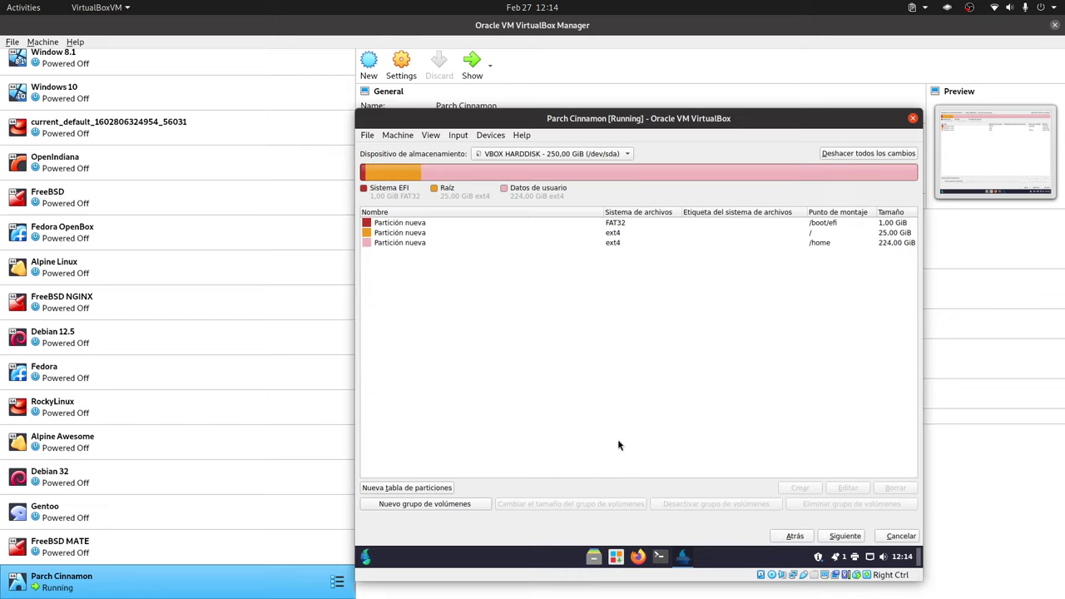
# - Continue to user setup and enter the user's full name, correcting a mistyped attempt
pyautogui.click(843, 537)
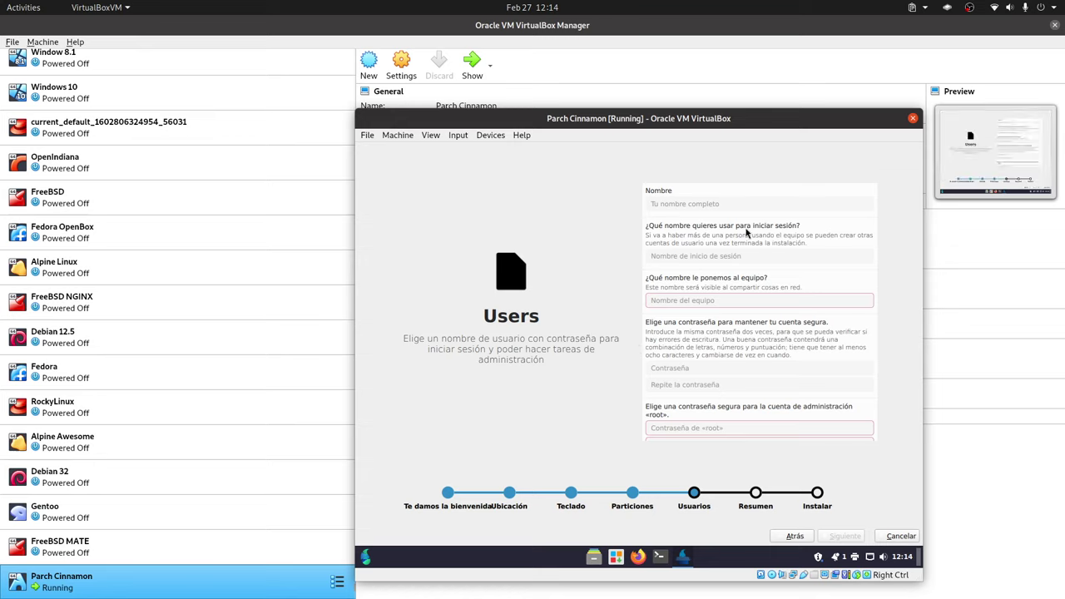
pyautogui.click(683, 205)
pyautogui.write('lIBREbYUTE')
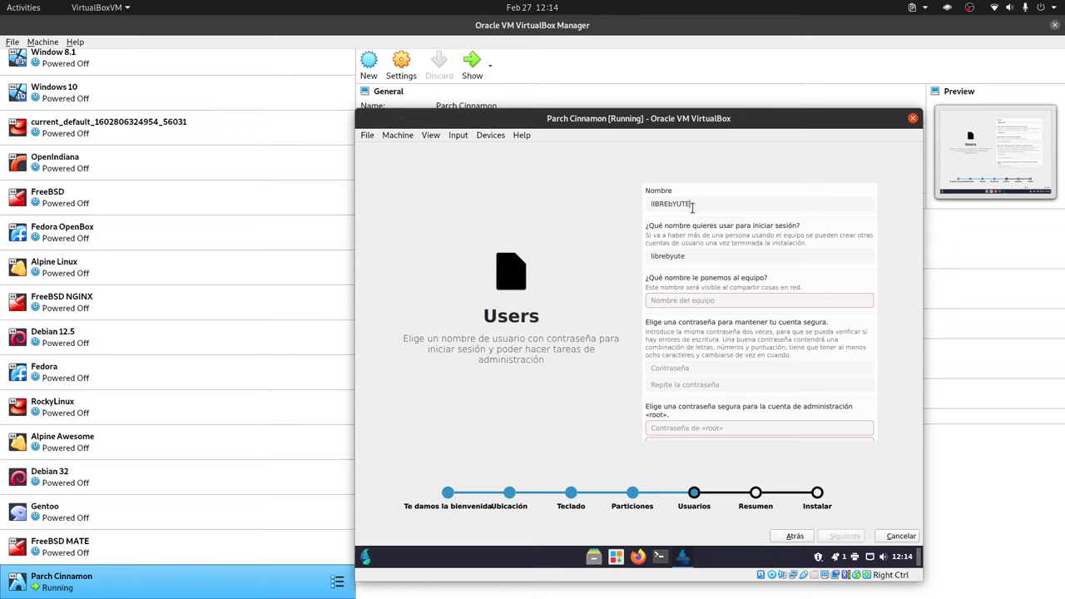
pyautogui.press('BackSpace')
pyautogui.press('BackSpace')
pyautogui.press('BackSpace')
pyautogui.press('BackSpace')
pyautogui.press('BackSpace')
pyautogui.press('BackSpace')
pyautogui.press('BackSpace')
pyautogui.press('BackSpace')
pyautogui.press('BackSpace')
pyautogui.press('BackSpace')
pyautogui.write('LibreByte')
# - Set the computer name to the login name followed by '-pc'
pyautogui.click(698, 303)
pyautogui.doubleClick(698, 265)
pyautogui.hotkey('ctrl', 'c')
pyautogui.click(695, 302)
pyautogui.hotkey('ctrl', 'v')
pyautogui.write('-pc')
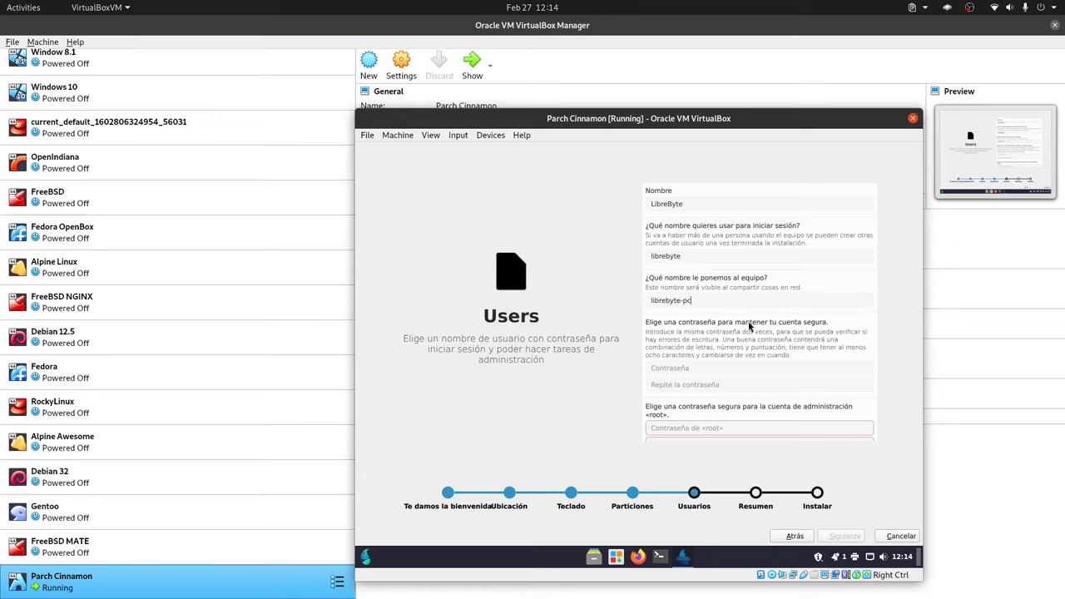
pyautogui.scroll(-1, 740, 394)
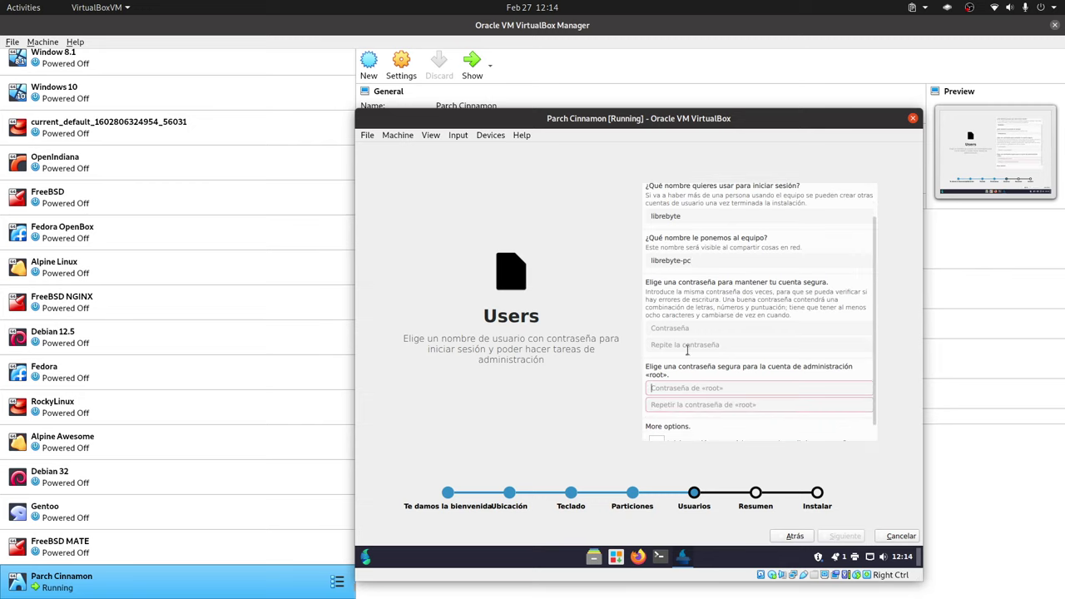
# - Enter and confirm the account and administrator passwords, then continue to the summary
pyautogui.click(684, 329)
pyautogui.write('123')
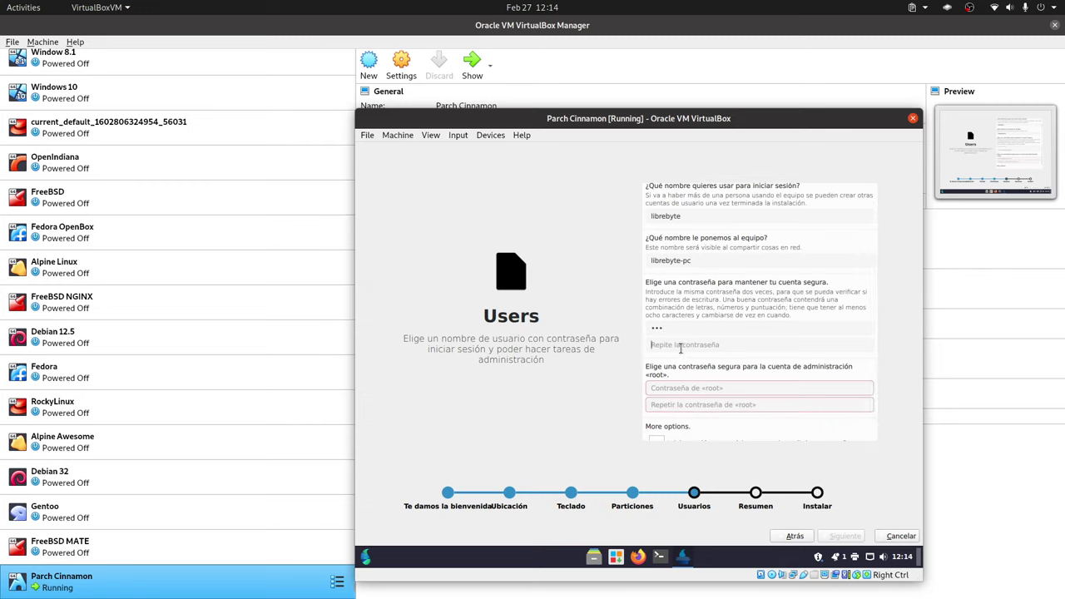
pyautogui.click(680, 346)
pyautogui.write('123')
pyautogui.click(686, 390)
pyautogui.write('123')
pyautogui.click(682, 406)
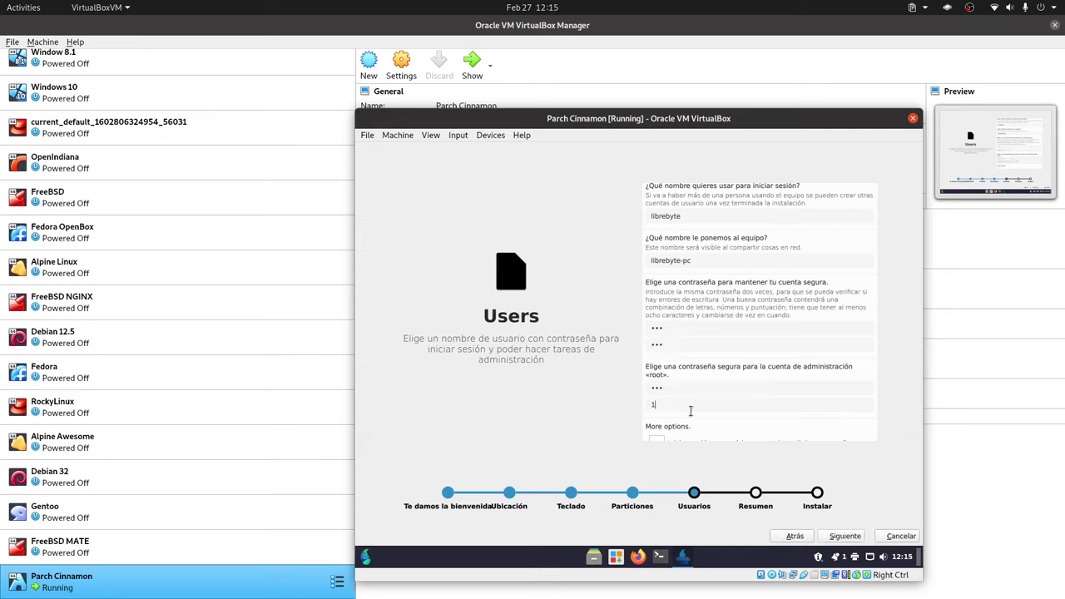
pyautogui.write('123')
pyautogui.scroll(-1, 830, 391)
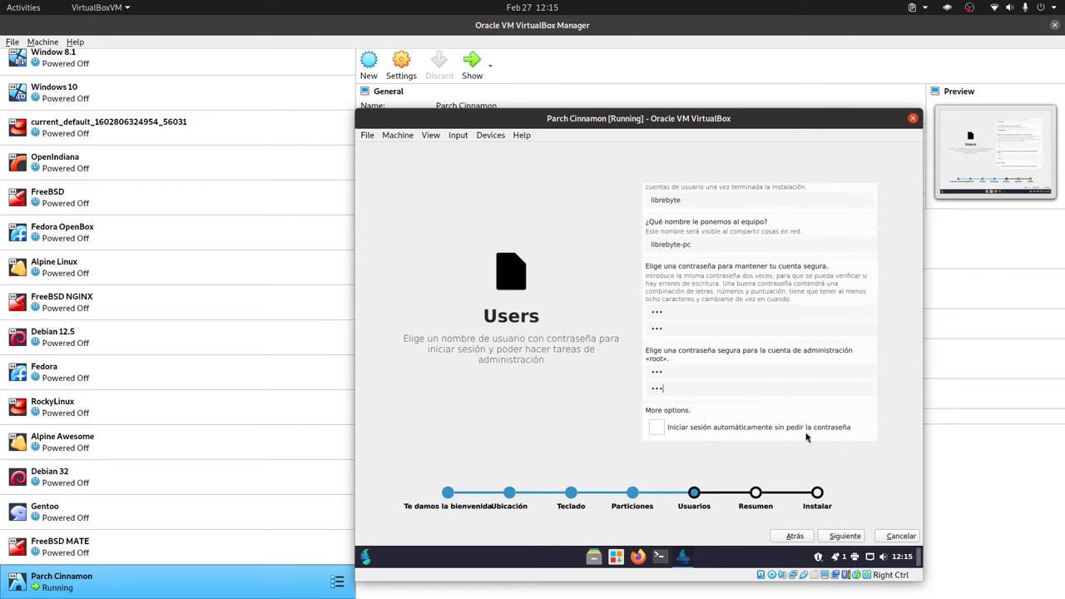
pyautogui.click(844, 535)
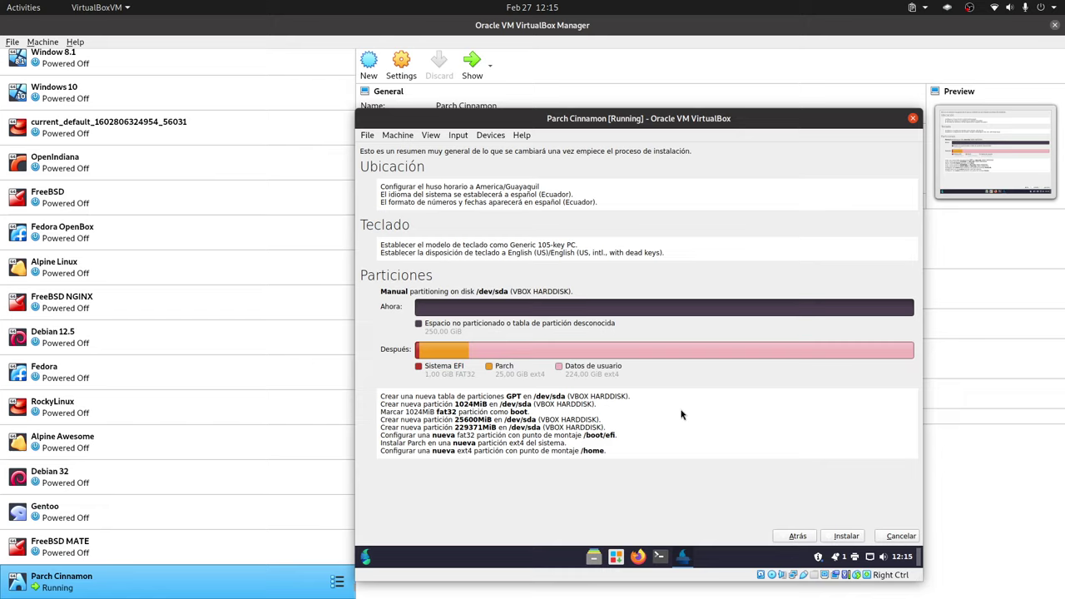
# - Install Parch Linux, then tick Reiniciar ahora and finish to reboot the VM
pyautogui.click(845, 536)
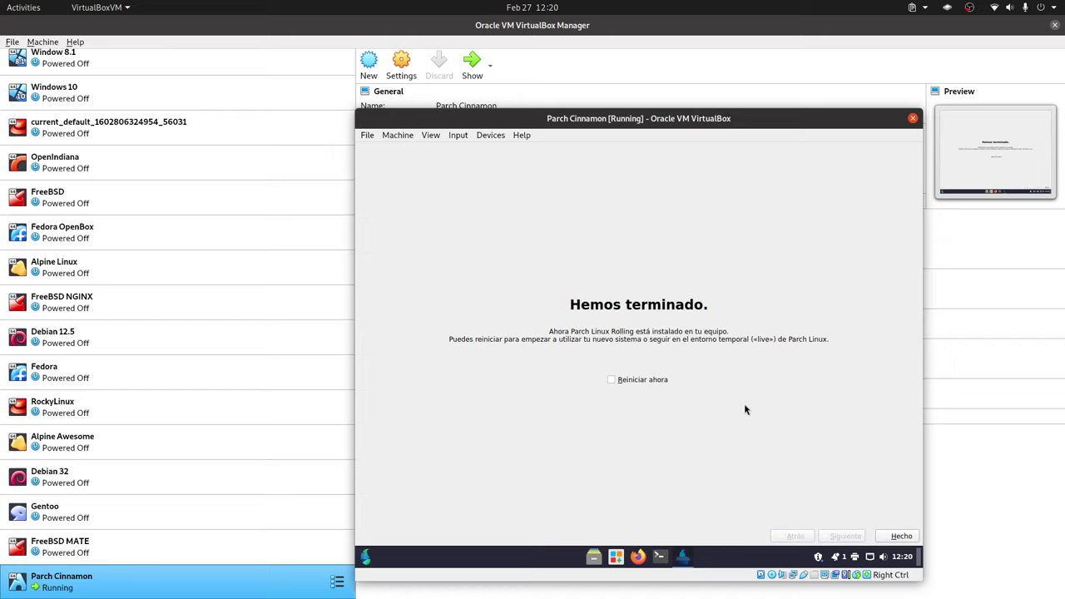
pyautogui.click(637, 381)
pyautogui.click(897, 535)
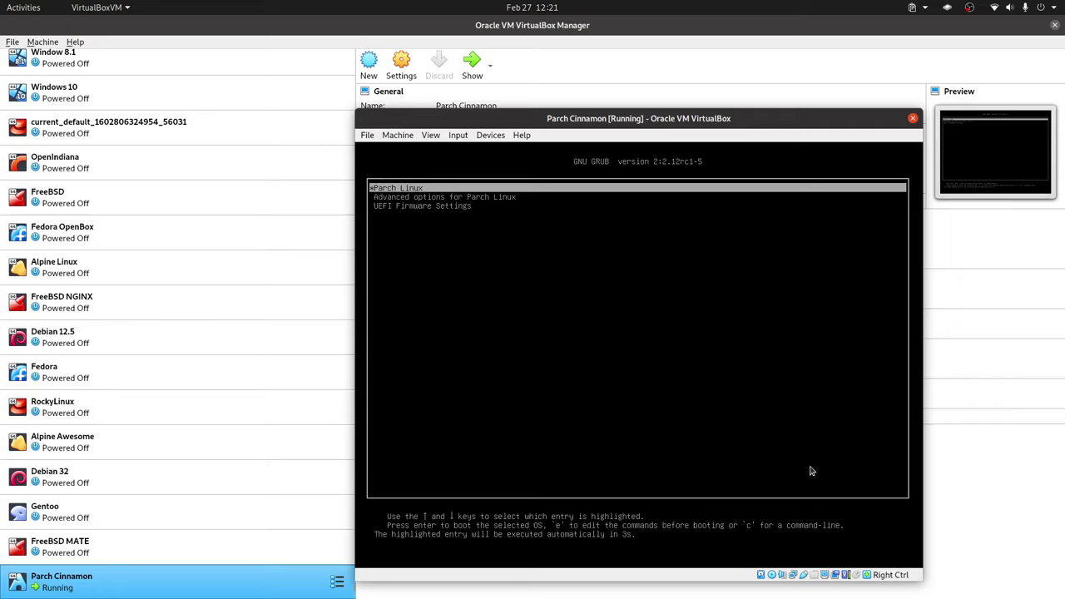
# - Halt the GRUB countdown and boot the Parch Linux entry
pyautogui.press('Down')
pyautogui.press('Up')
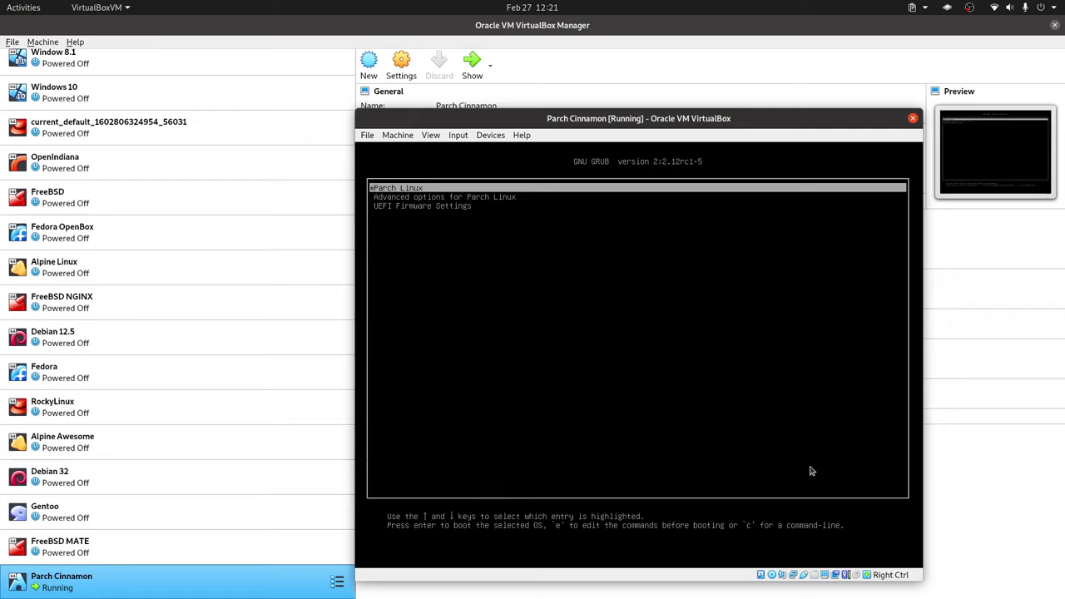
pyautogui.press('Return')
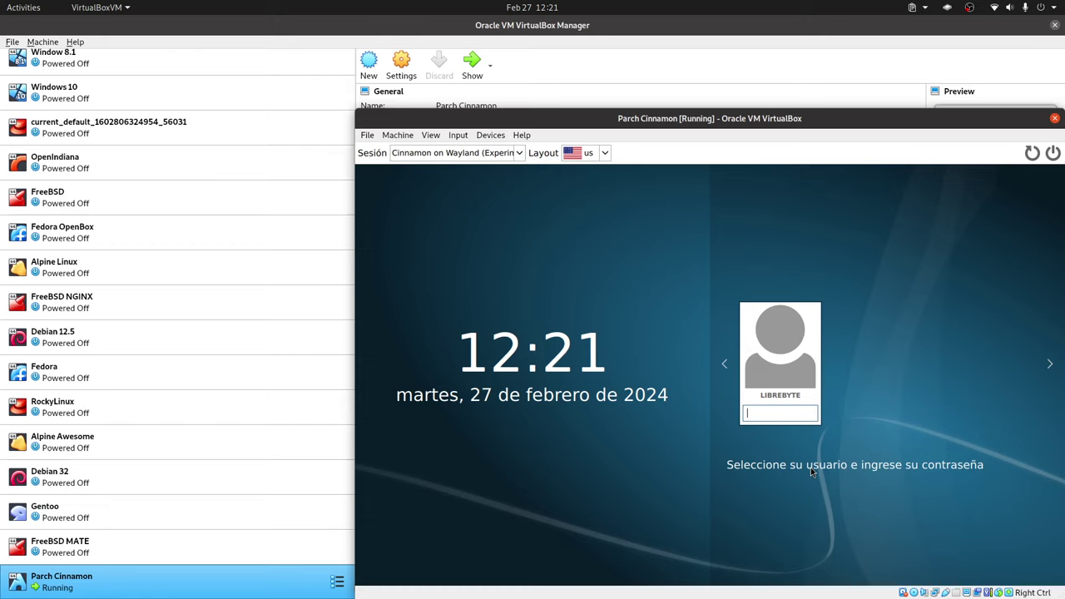
# - On the login screen, choose the Cinnamon session and keep the us keyboard layout
pyautogui.click(517, 150)
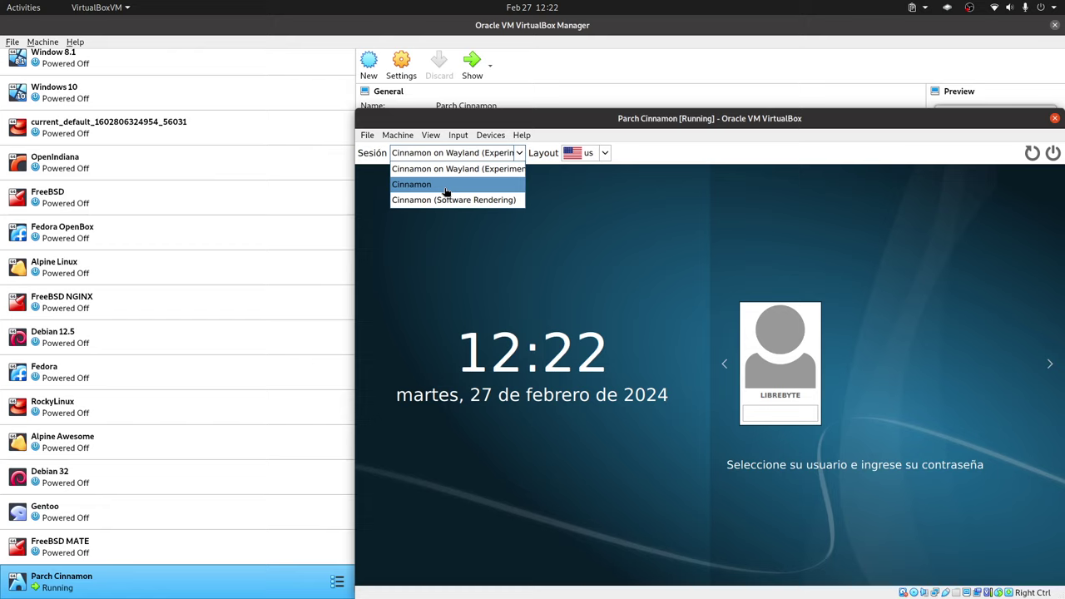
pyautogui.click(445, 185)
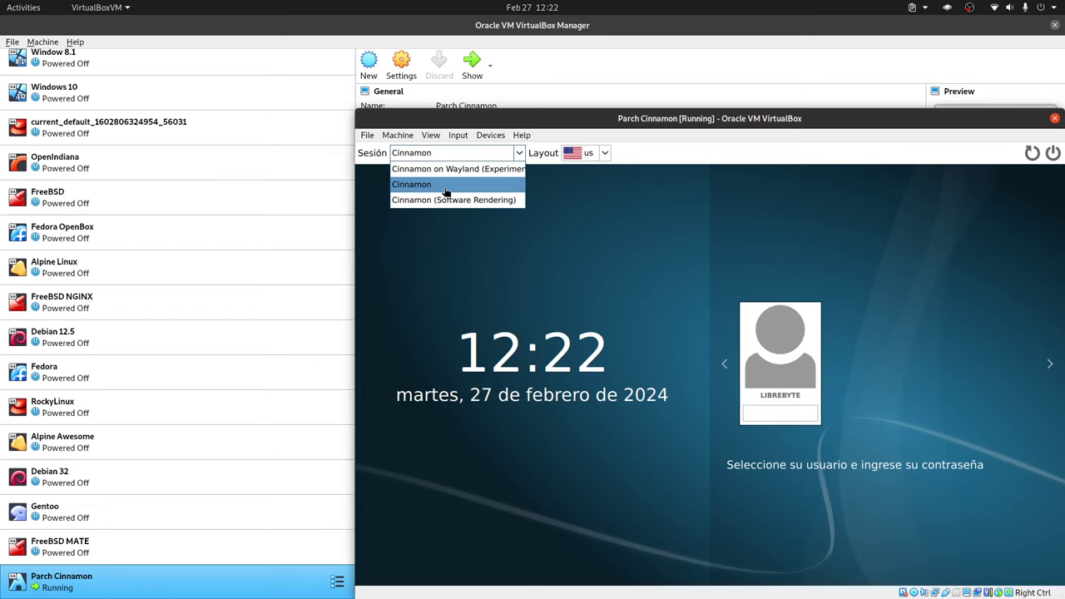
pyautogui.click(778, 417)
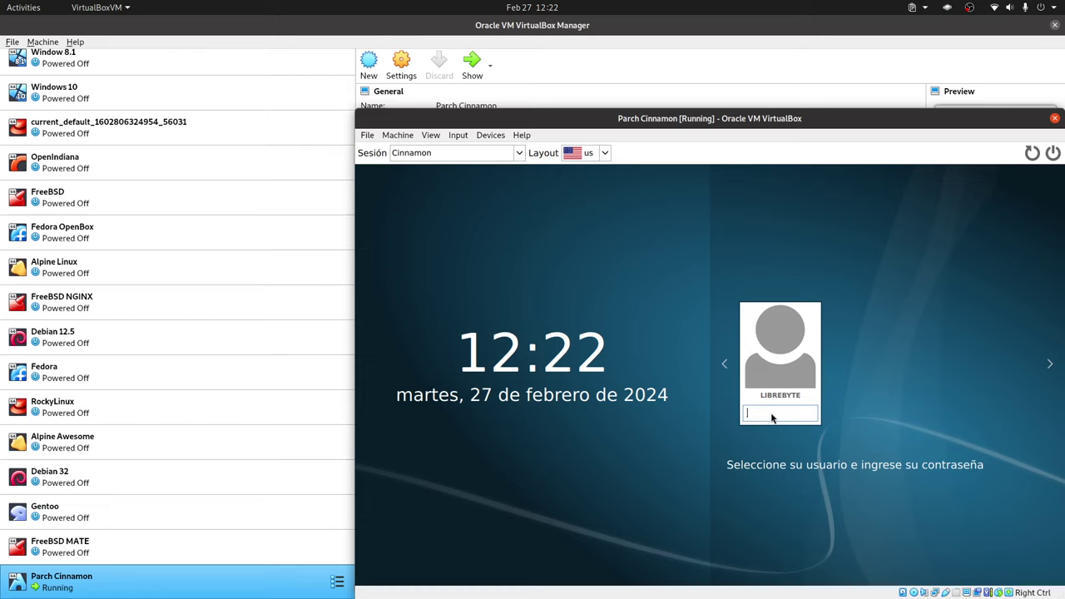
pyautogui.click(605, 153)
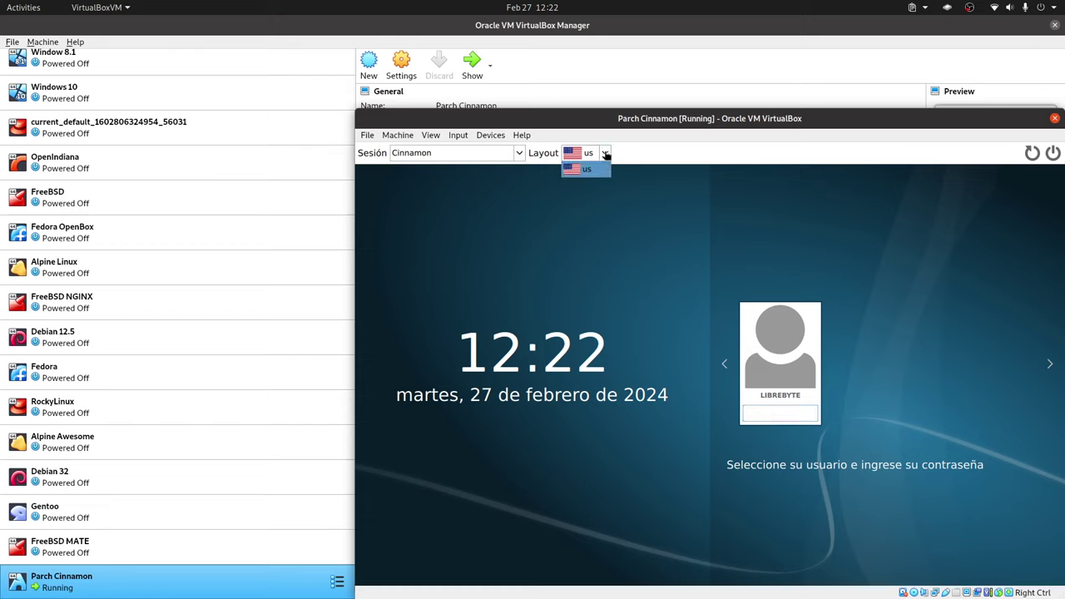
pyautogui.click(626, 195)
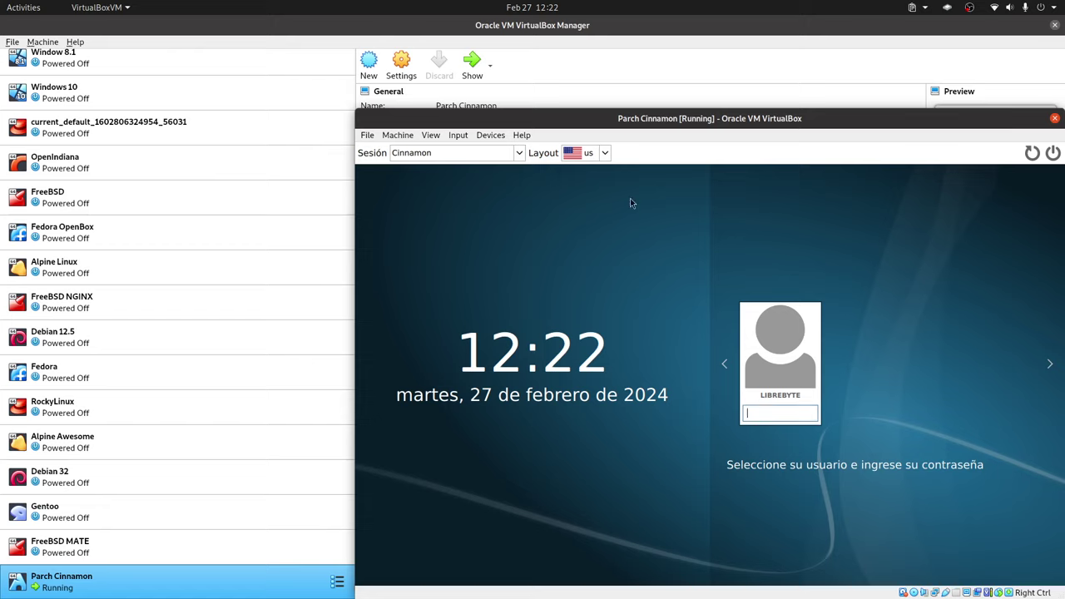
pyautogui.click(605, 153)
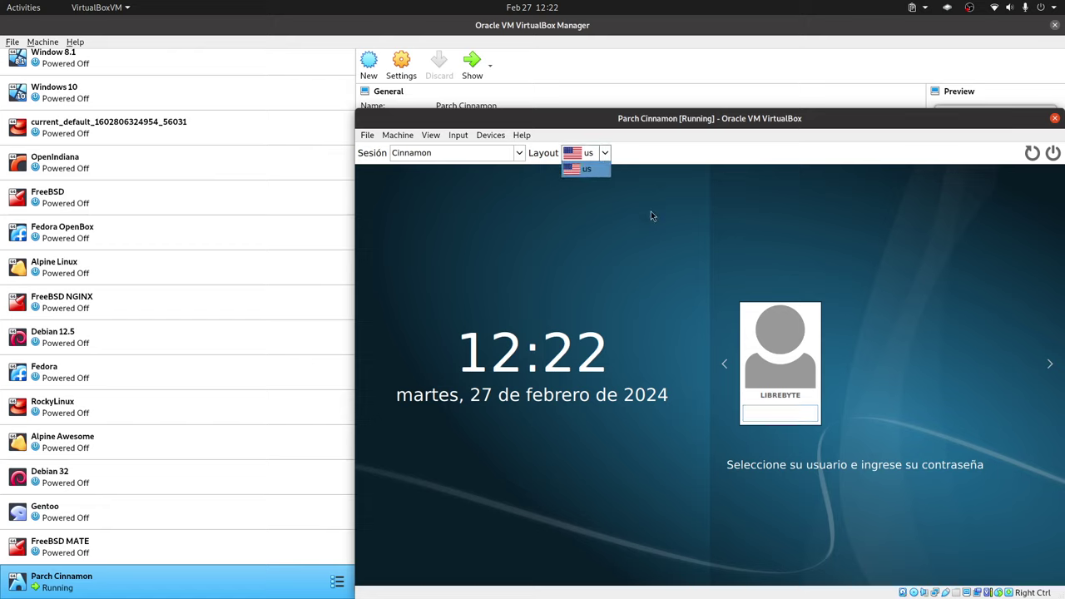
# - Enter the user's password and log in to the Cinnamon desktop
pyautogui.click(754, 414)
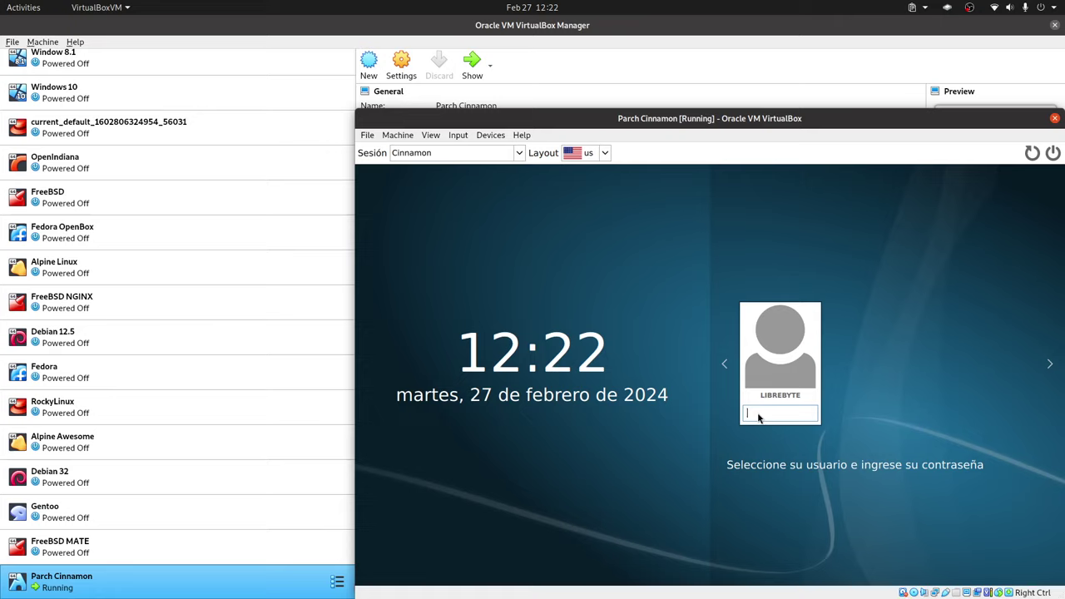
pyautogui.write('1234')
pyautogui.press('Return')
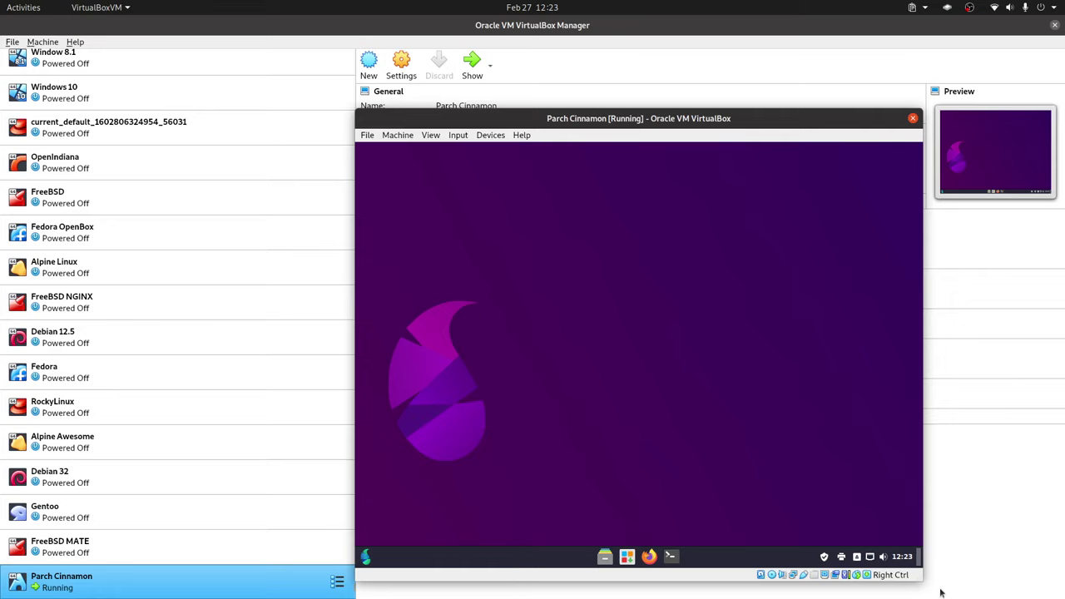
# - Enlarge the VM window and search the Cinnamon menu for 'panta' to reveal Visualización
pyautogui.moveTo(919, 580)
pyautogui.mouseDown()
pyautogui.moveTo(996, 586)
pyautogui.moveTo(938, 589)
pyautogui.mouseUp()
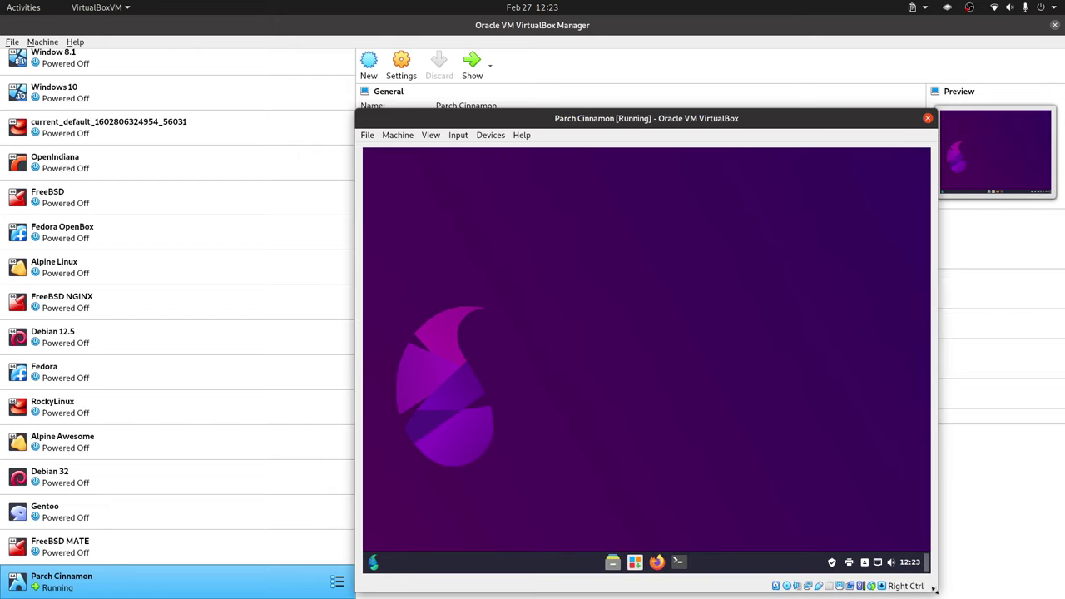
pyautogui.click(373, 562)
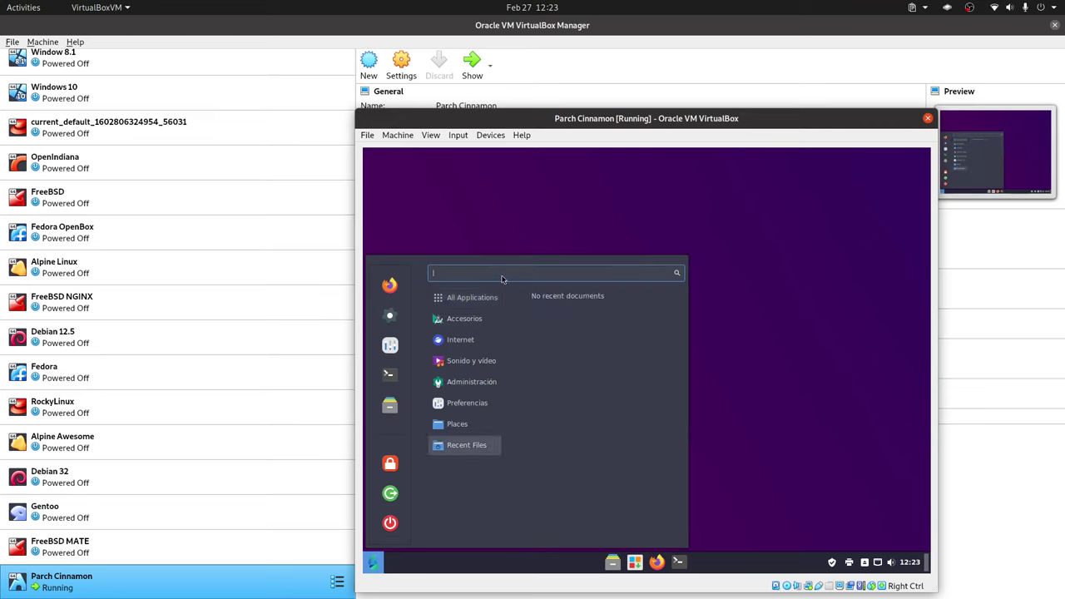
pyautogui.write('mobnl')
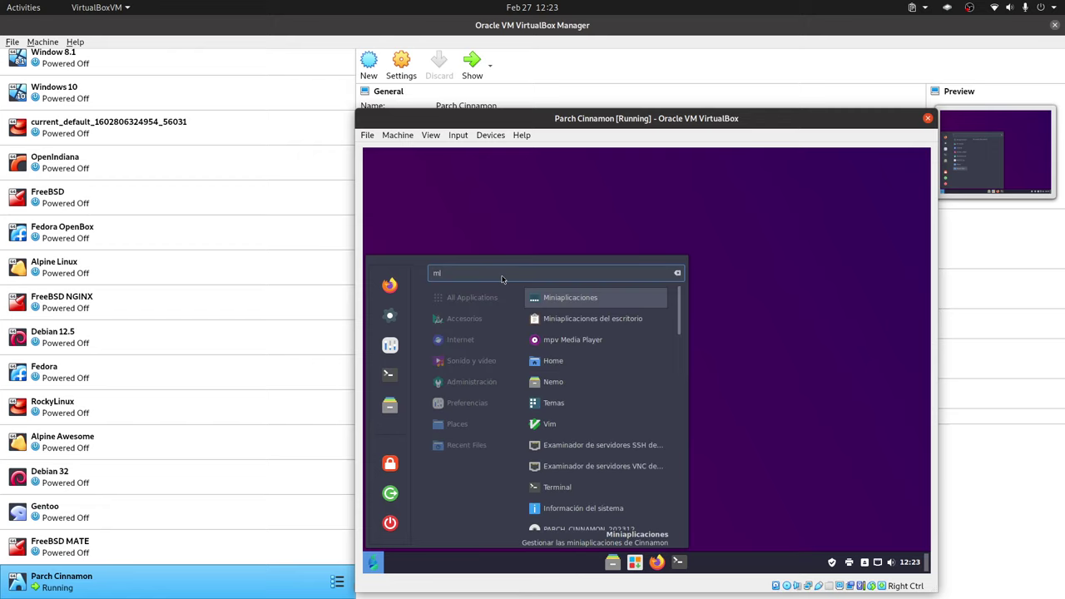
pyautogui.press('BackSpace')
pyautogui.press('BackSpace')
pyautogui.press('BackSpace')
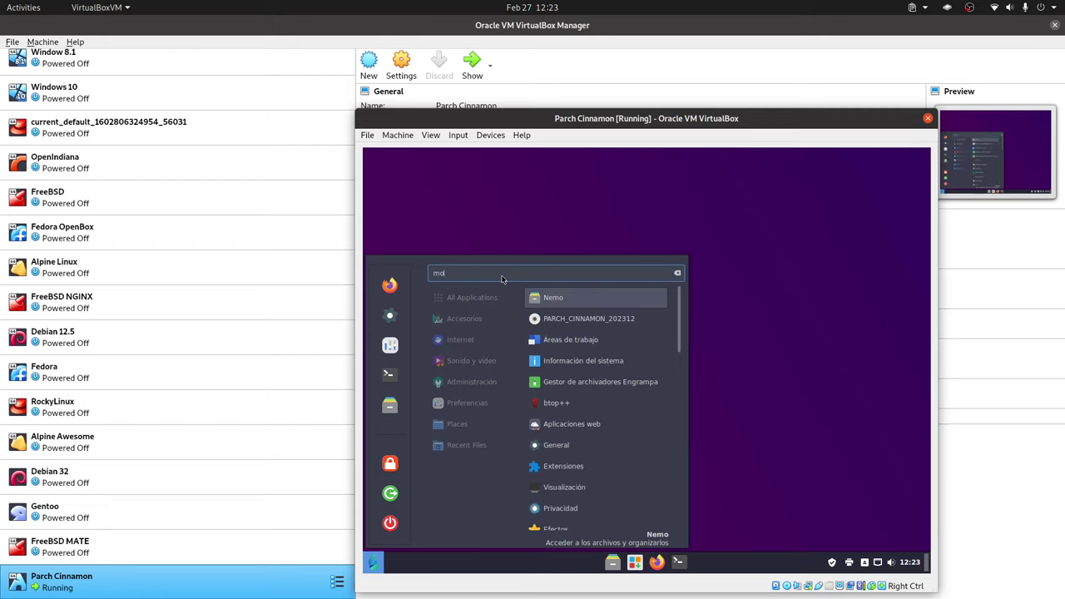
pyautogui.write('ni')
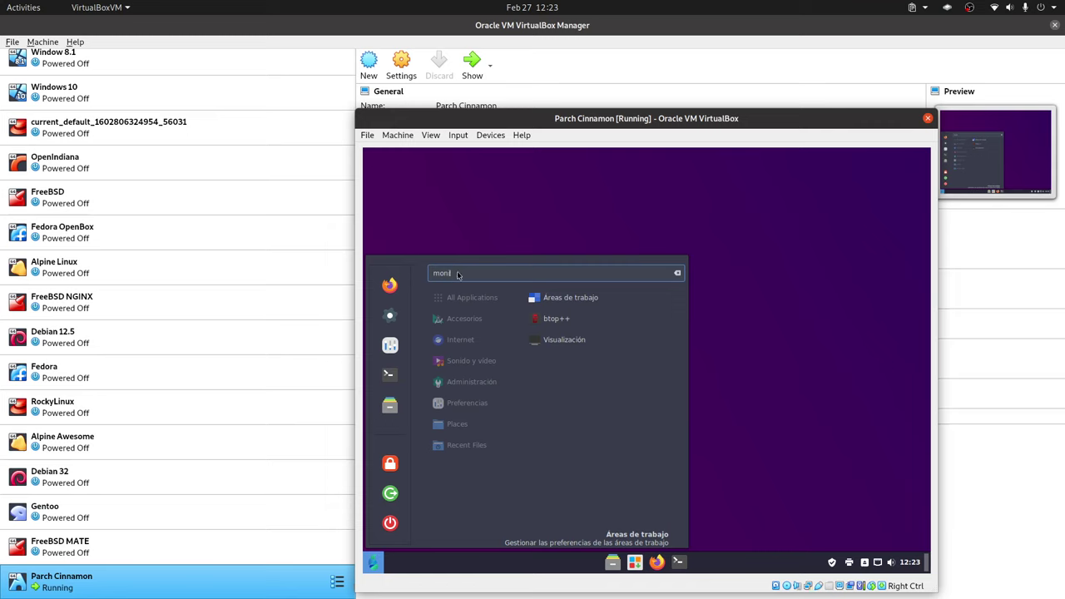
pyautogui.press('BackSpace')
pyautogui.press('BackSpace')
pyautogui.press('BackSpace')
pyautogui.press('BackSpace')
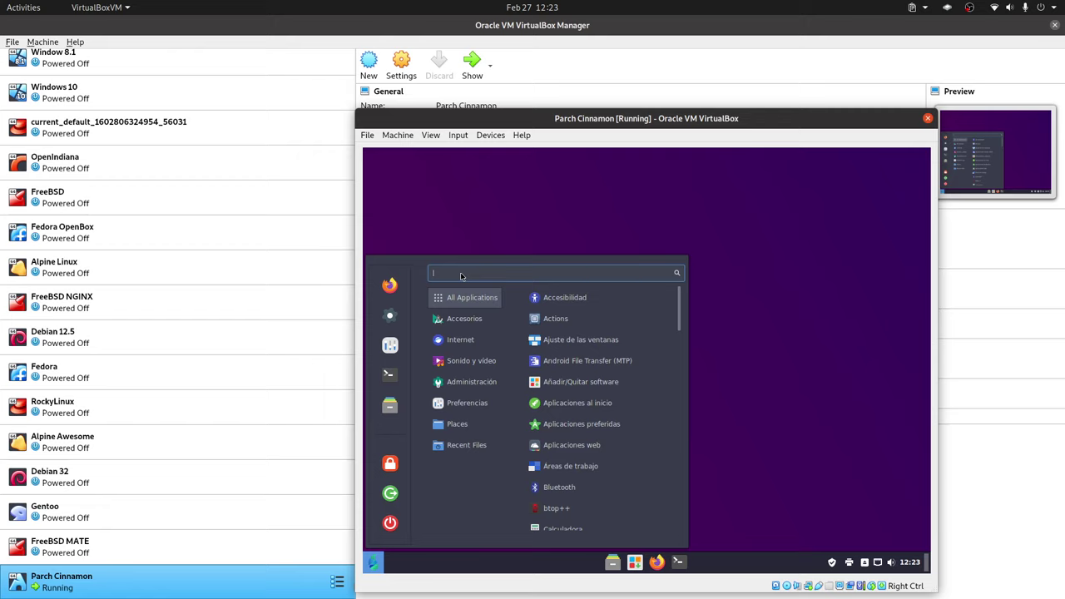
pyautogui.write('pantr')
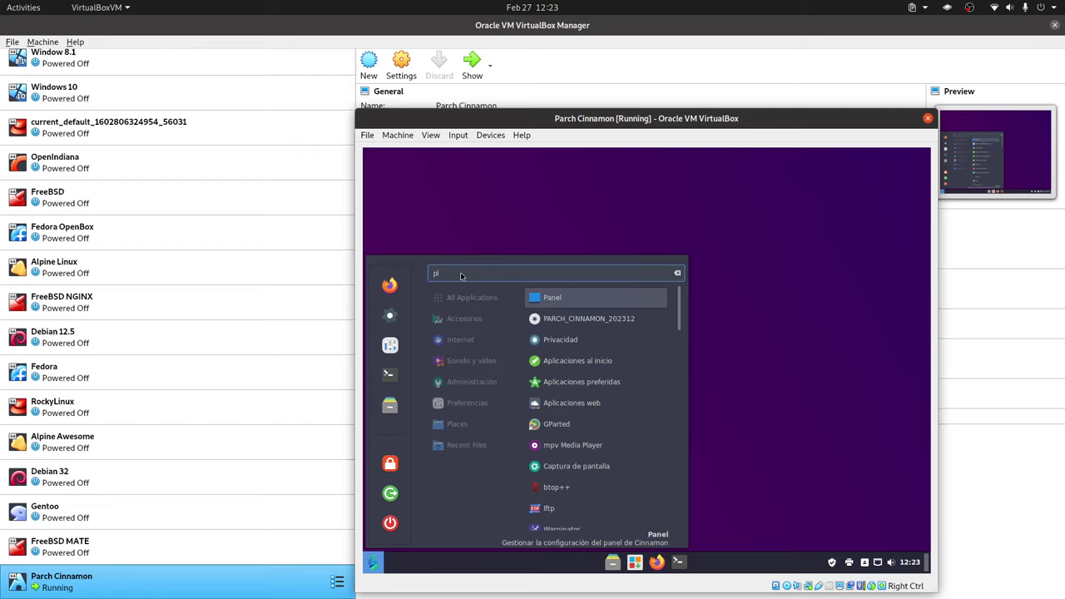
pyautogui.press('BackSpace')
pyautogui.press('BackSpace')
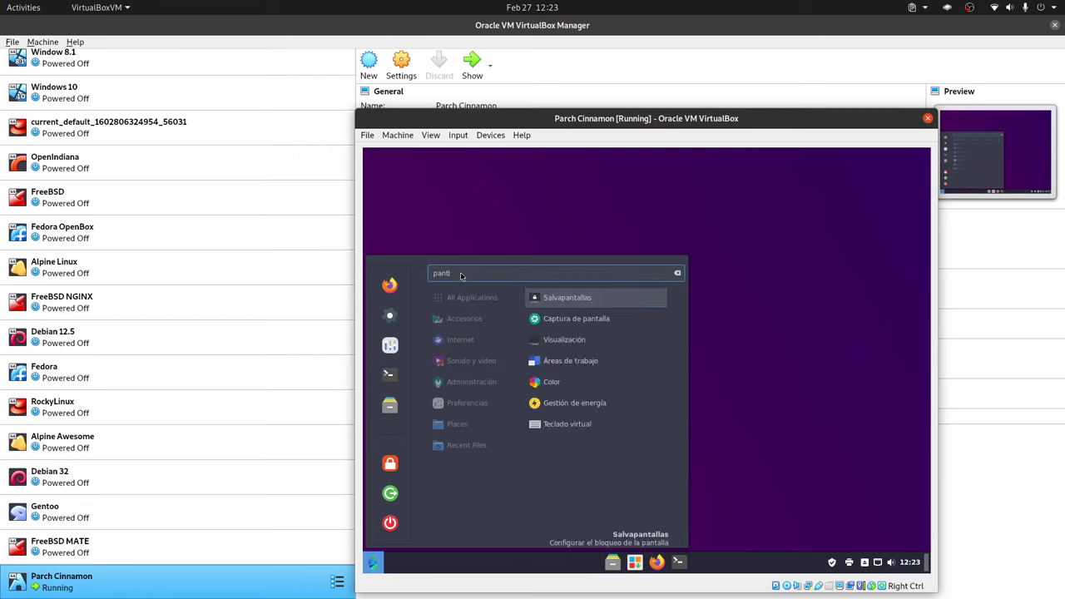
pyautogui.write('l')
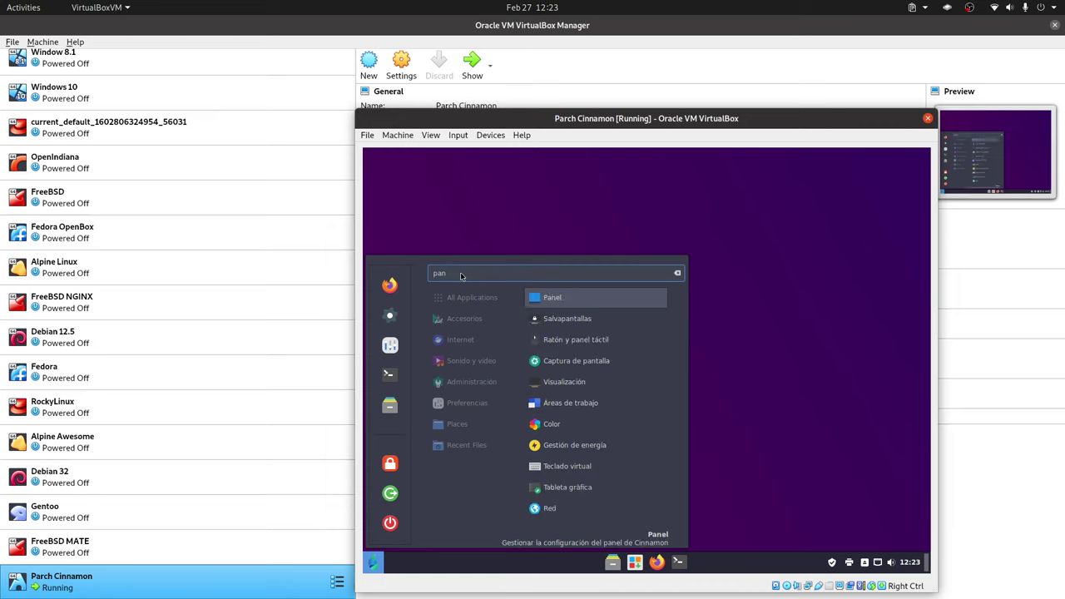
pyautogui.press('BackSpace')
pyautogui.write('tal')
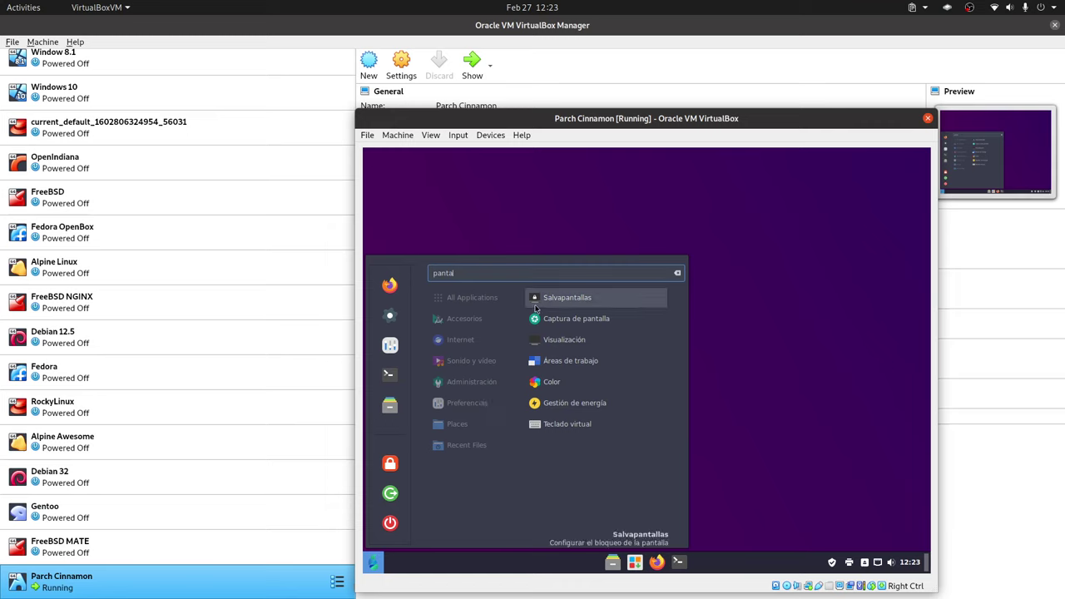
# - Choose 1920 × 1080 (16:9) from the resolution list in Visualización
pyautogui.click(587, 351)
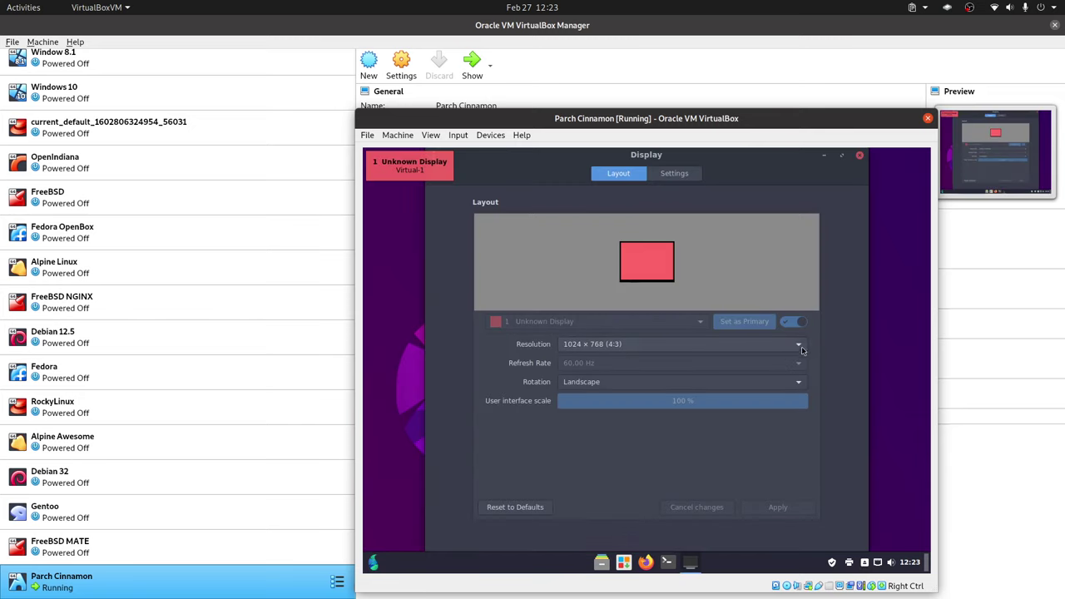
pyautogui.click(800, 346)
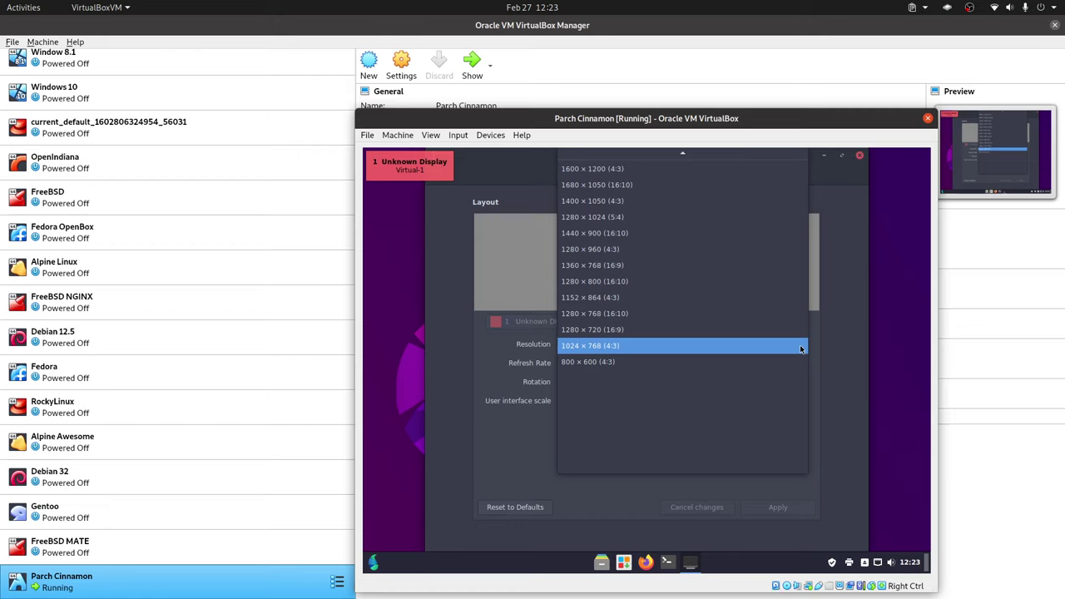
pyautogui.scroll(2, 688, 324)
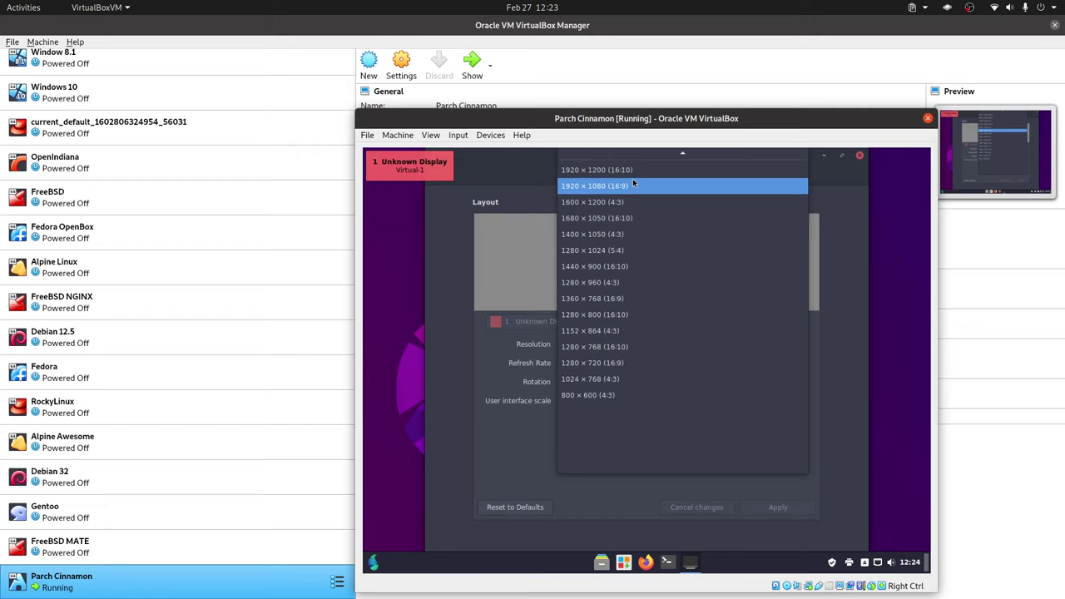
pyautogui.click(633, 184)
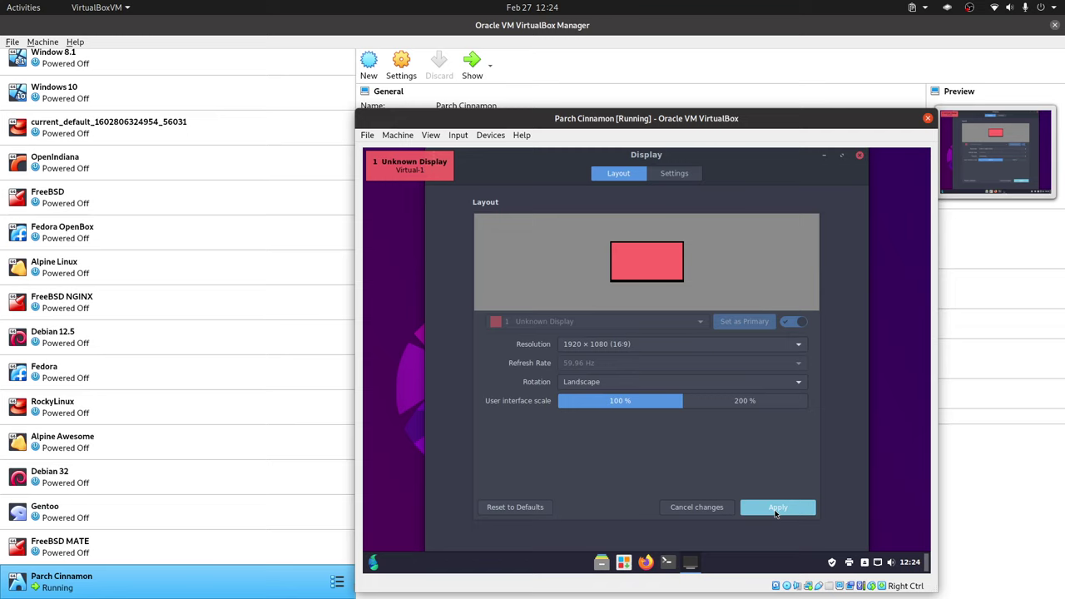
# - Apply and keep the new resolution, switch the VM to fullscreen, and close Display
pyautogui.click(776, 511)
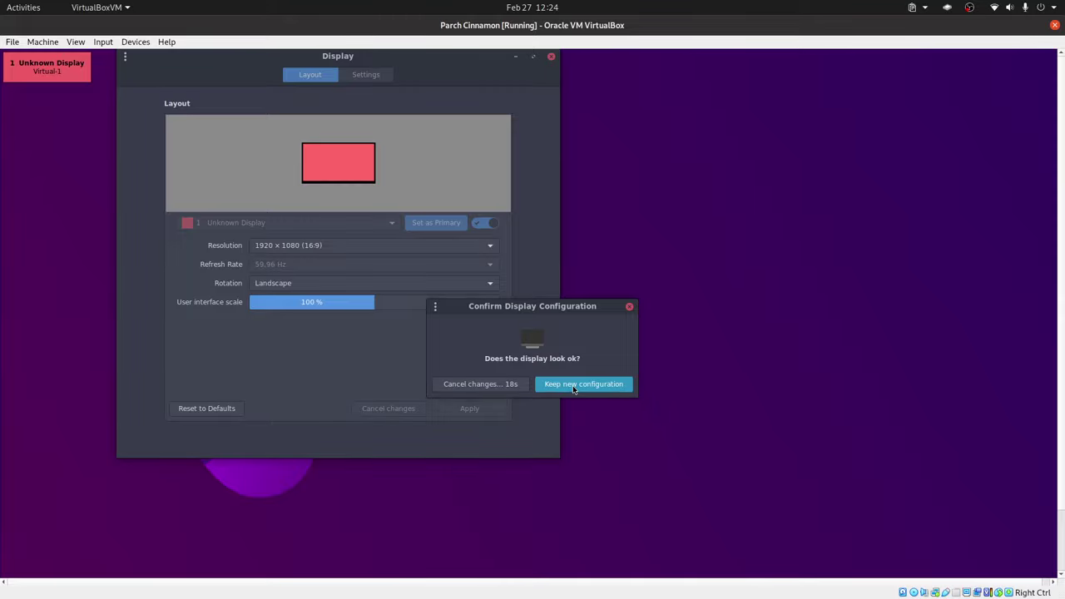
pyautogui.click(571, 384)
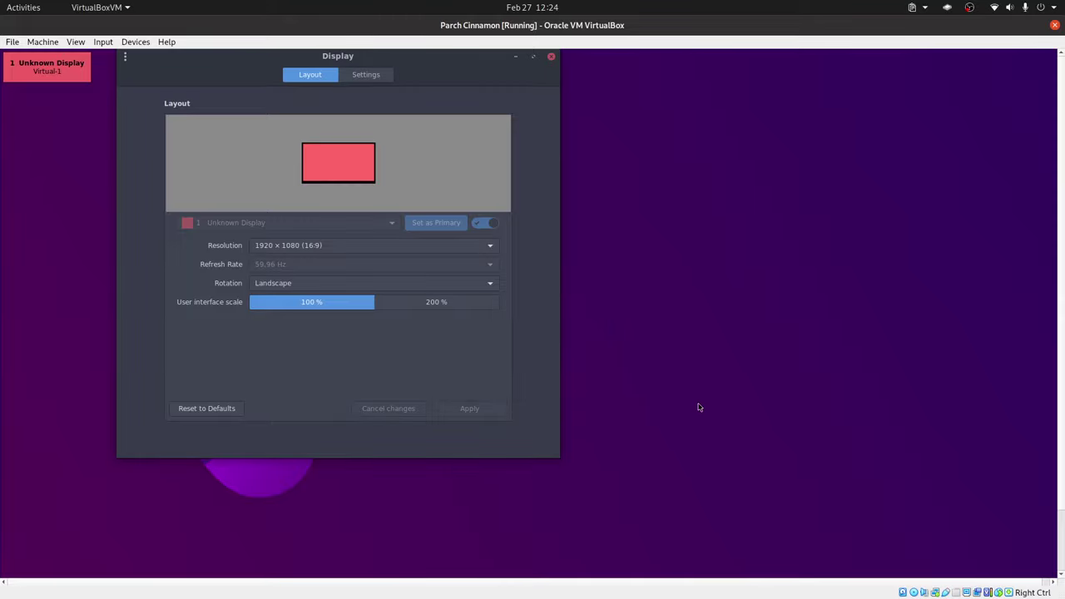
pyautogui.hotkey('ctrl', 'f')
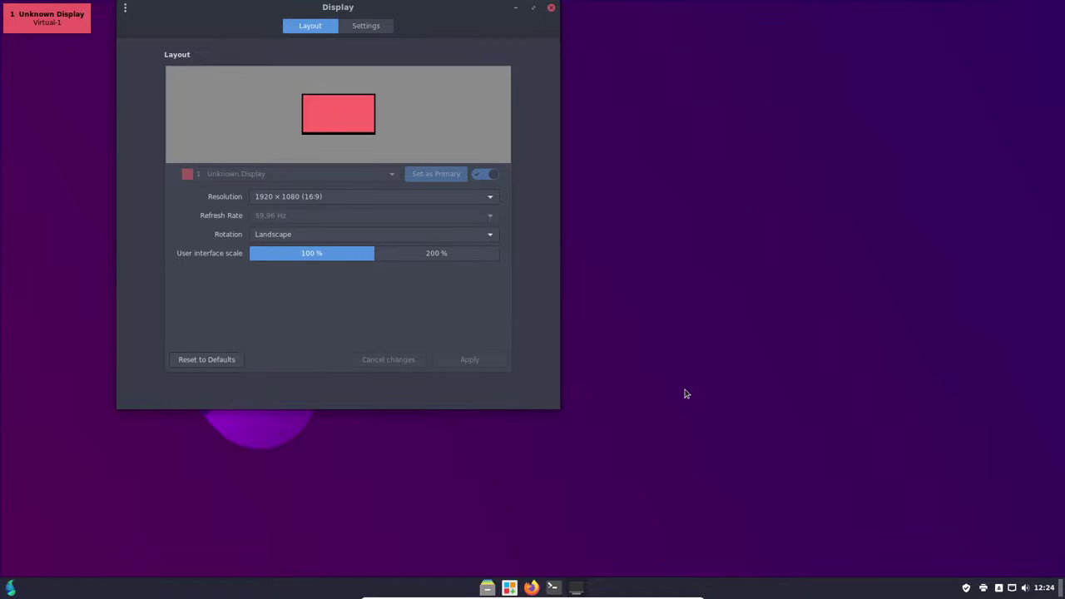
pyautogui.click(551, 7)
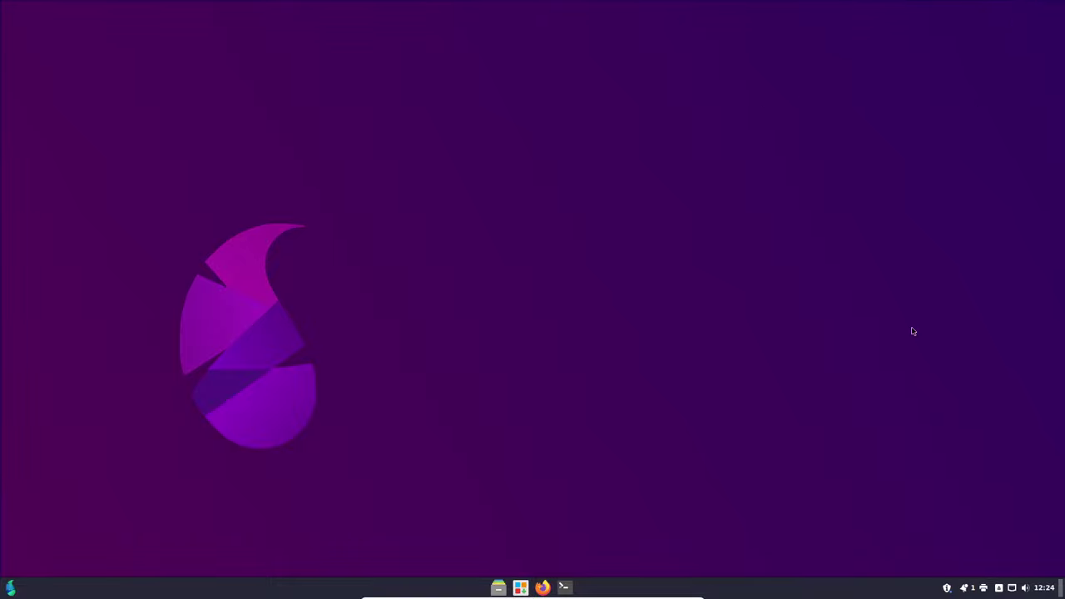
pyautogui.click(965, 587)
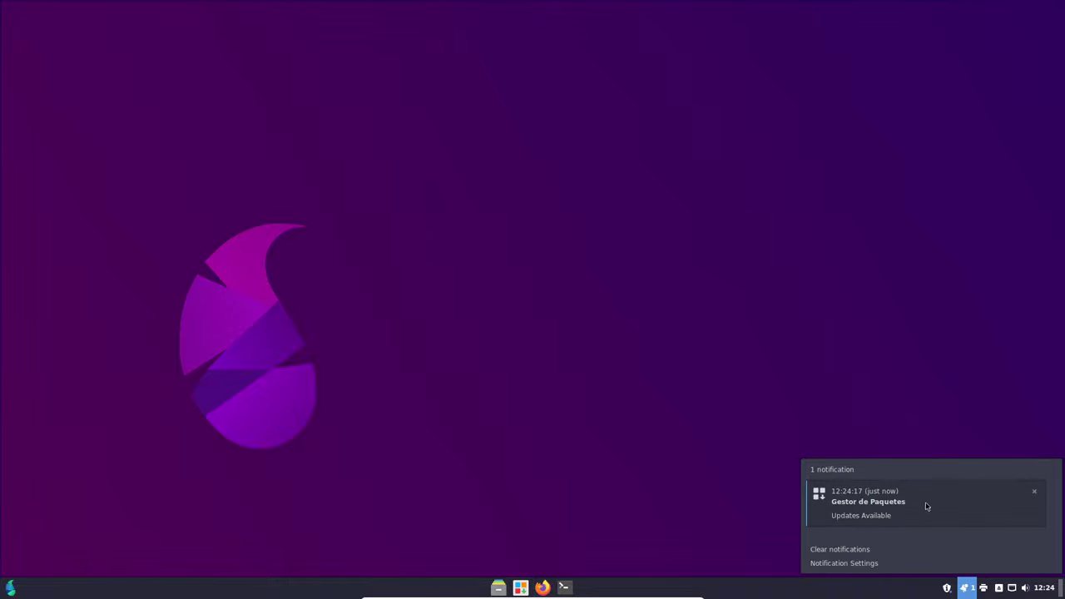
pyautogui.click(879, 504)
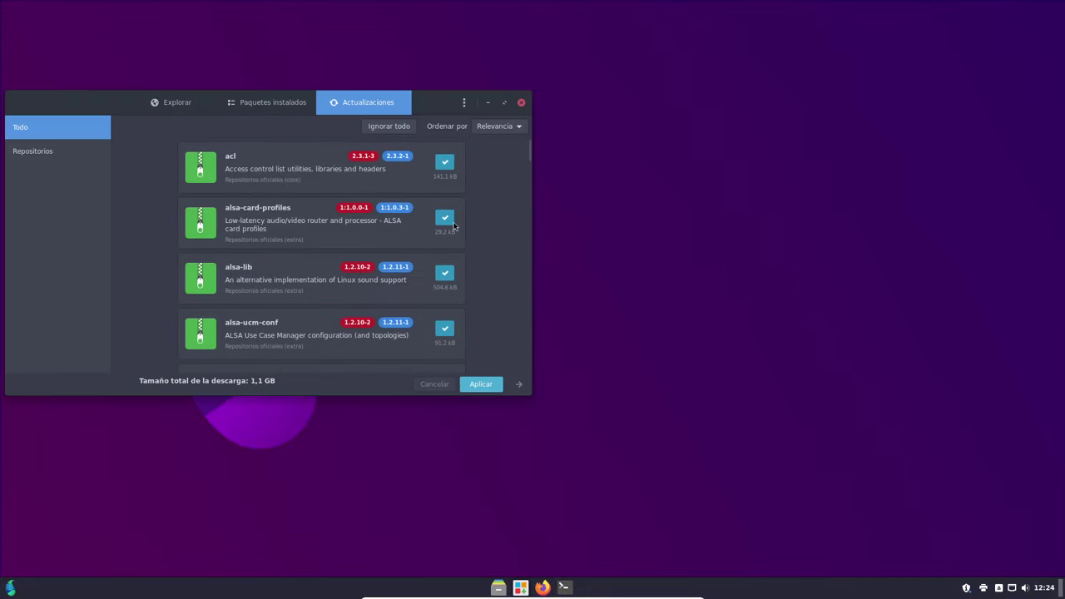
pyautogui.moveTo(93, 109); pyautogui.dragTo(383, 109)
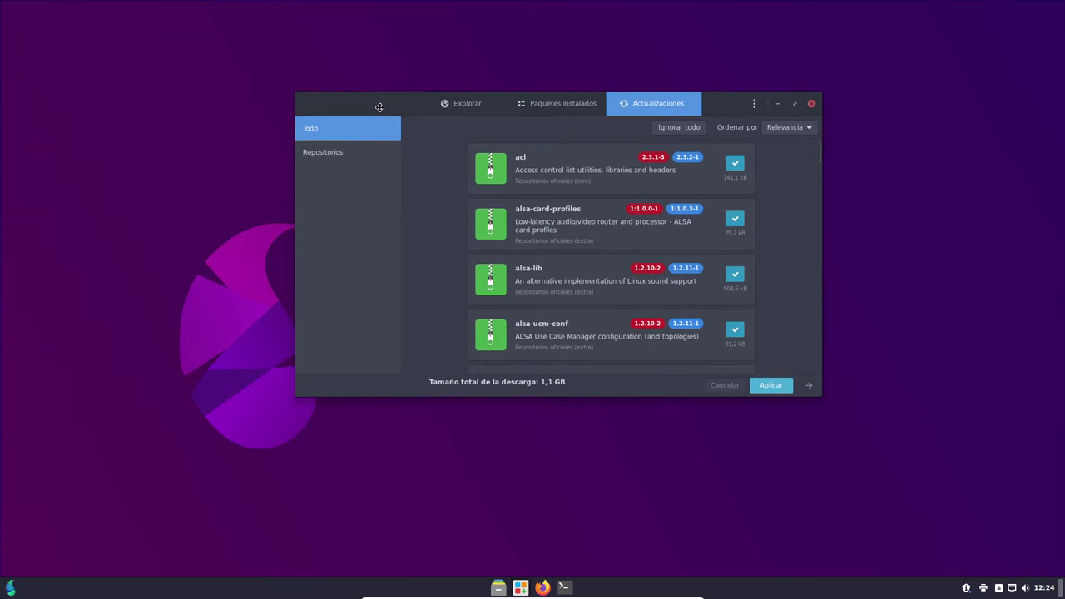
pyautogui.click(753, 107)
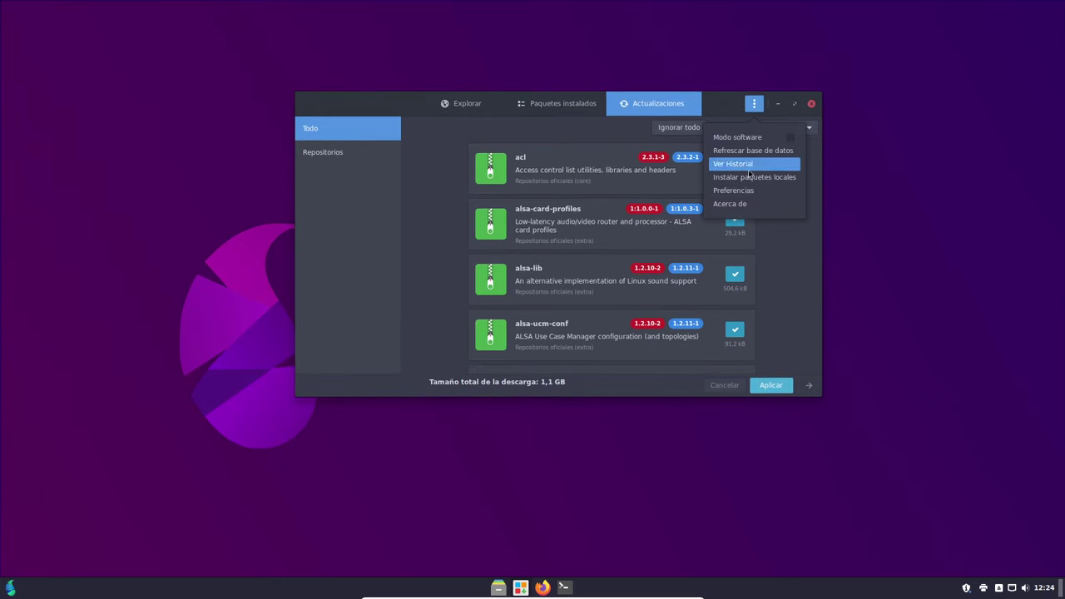
pyautogui.click(732, 204)
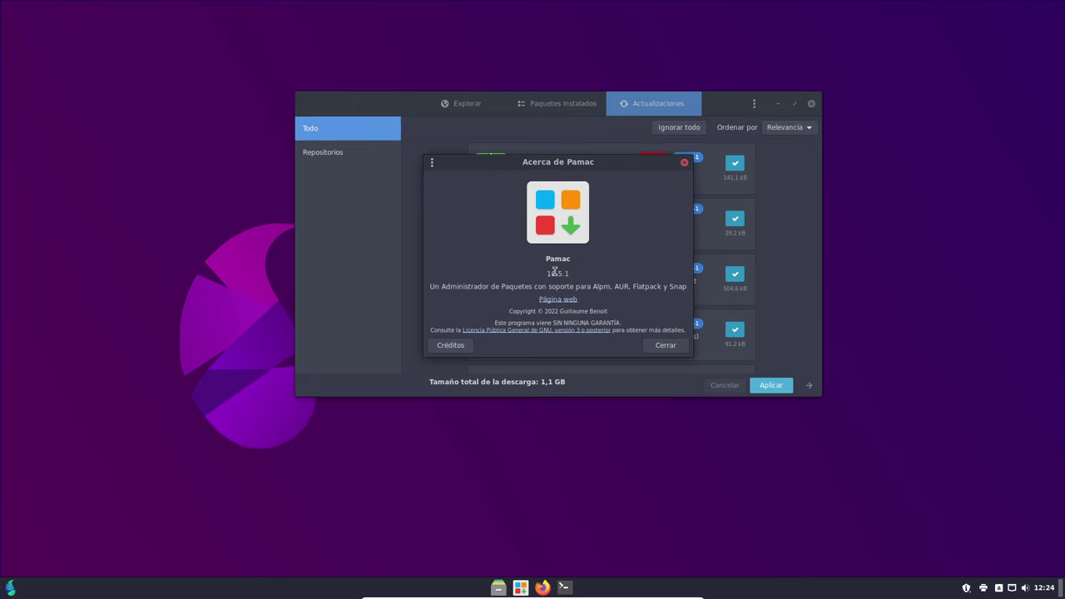
pyautogui.click(658, 346)
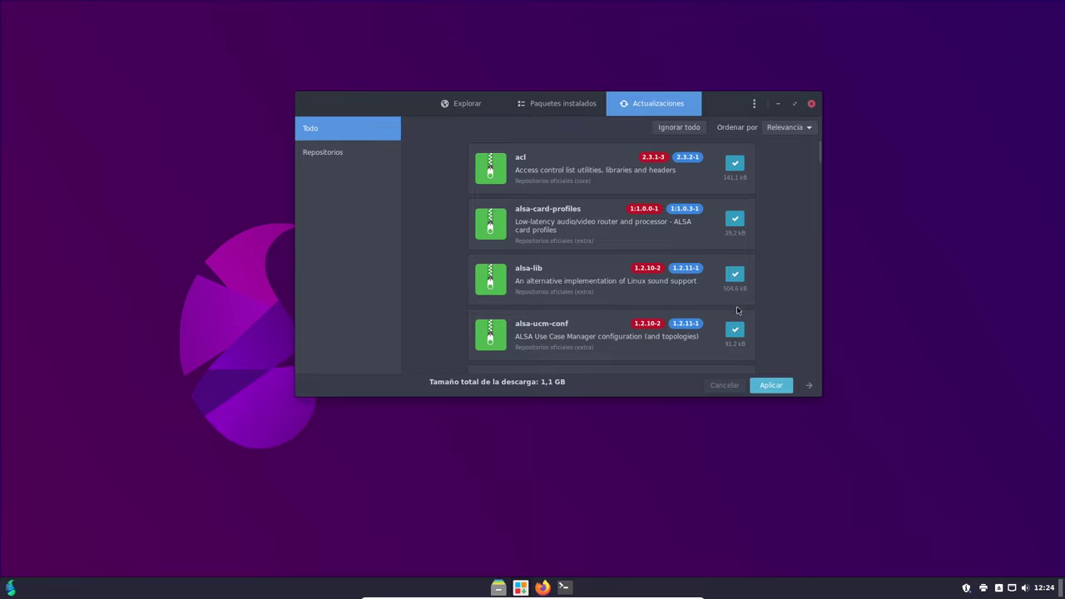
pyautogui.click(812, 105)
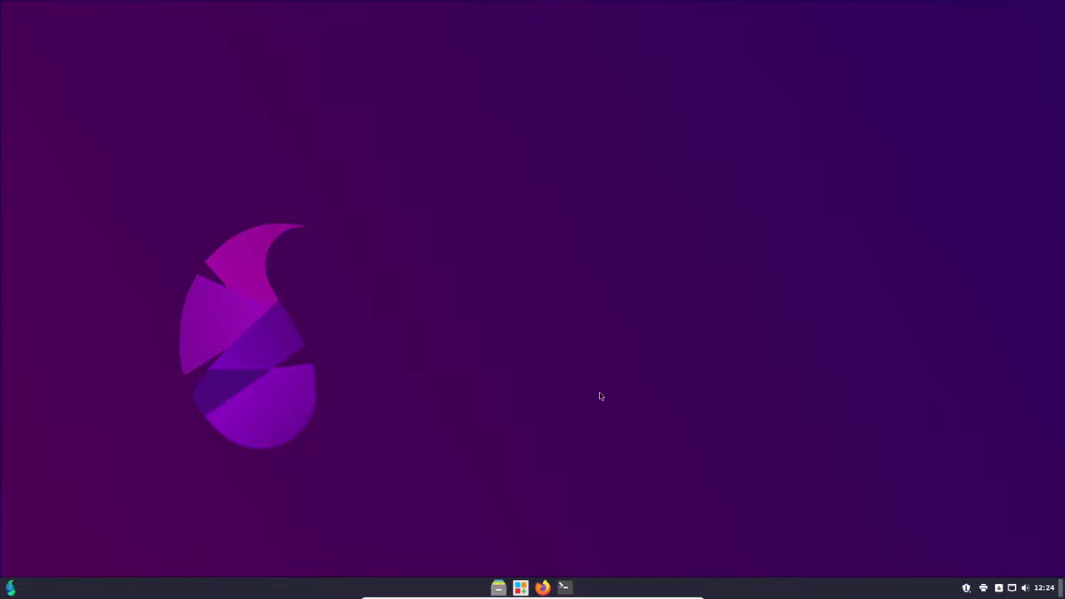
# - Search the menu for 'info', view Información del sistema (Cinnamon 6.0.0, kernel 6.6.3), then close it
pyautogui.click(10, 589)
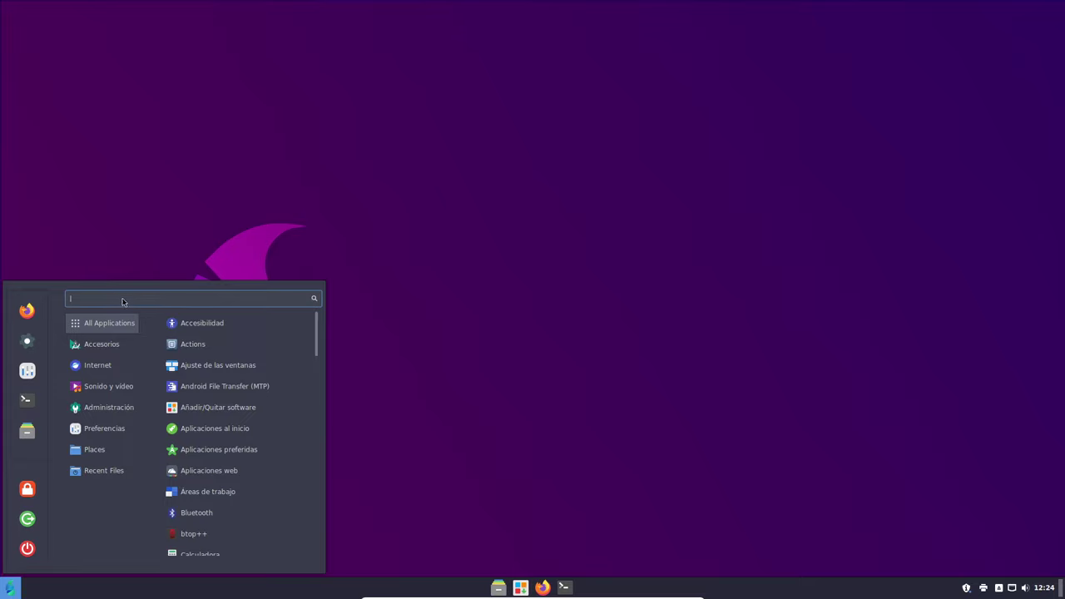
pyautogui.write('inb')
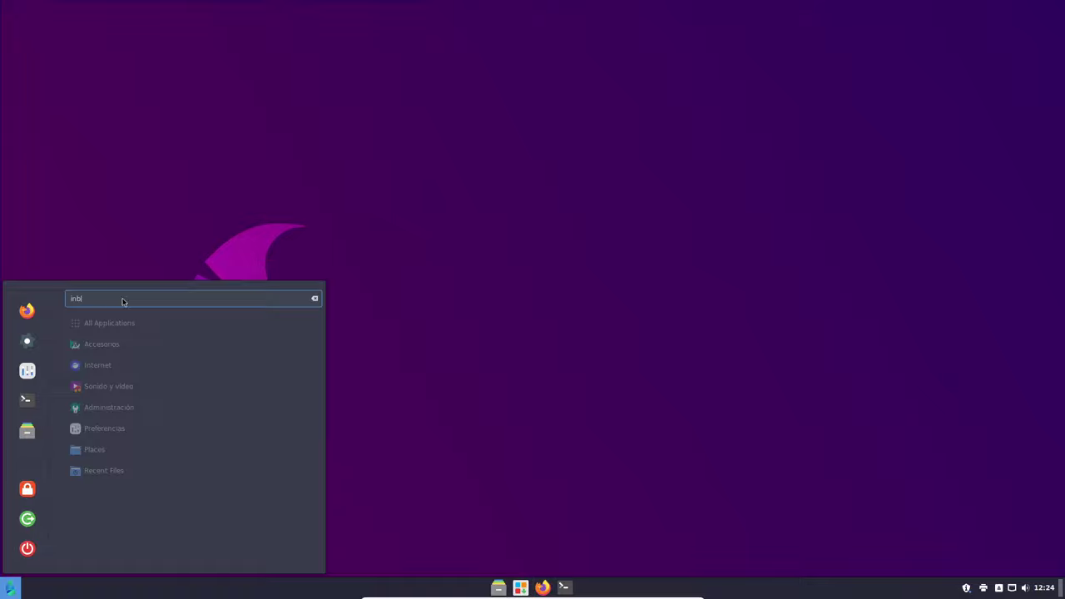
pyautogui.press('BackSpace')
pyautogui.write('fo')
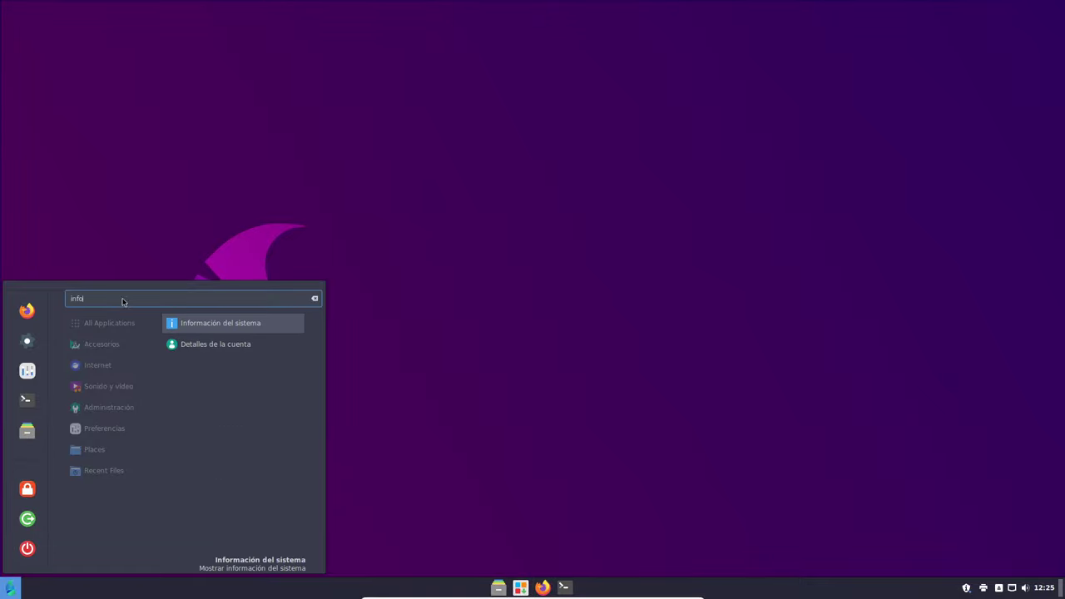
pyautogui.click(249, 328)
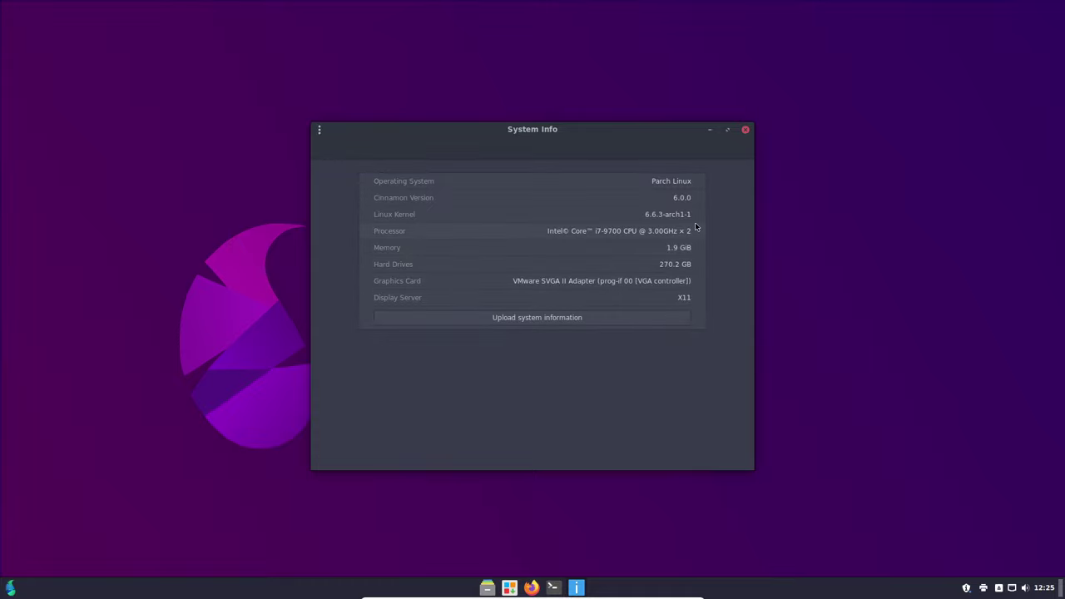
pyautogui.click(745, 128)
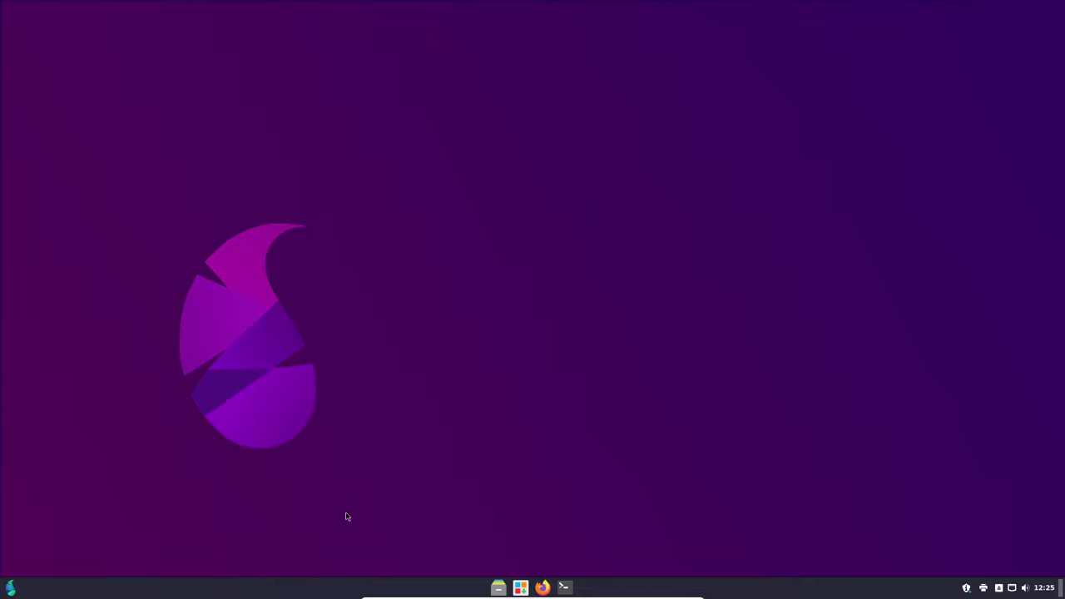
# - Search the application menu for 'bto' and launch btop++
pyautogui.click(10, 587)
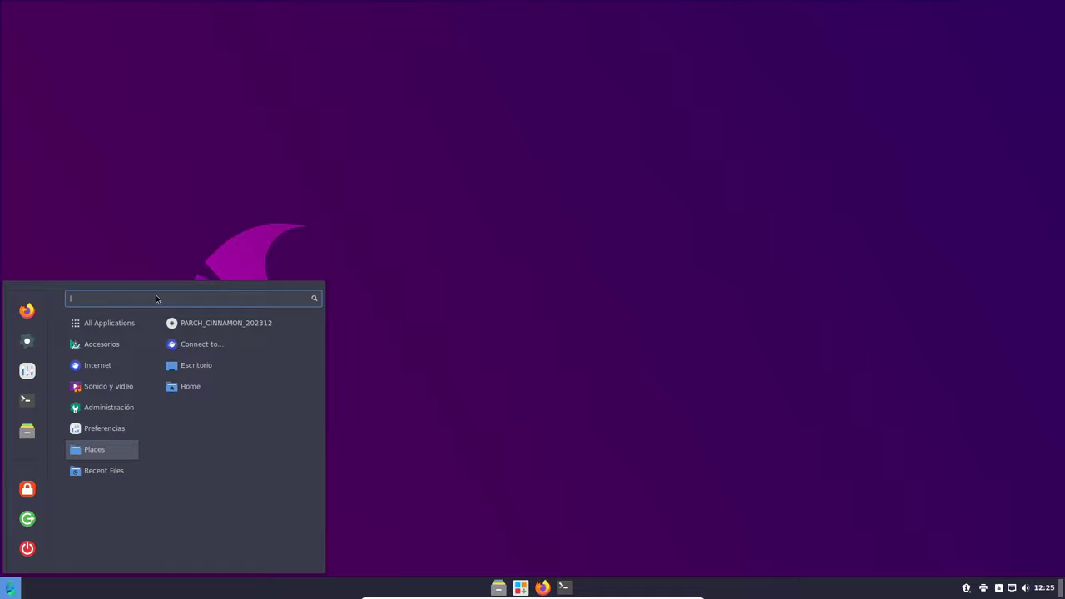
pyautogui.write('bto')
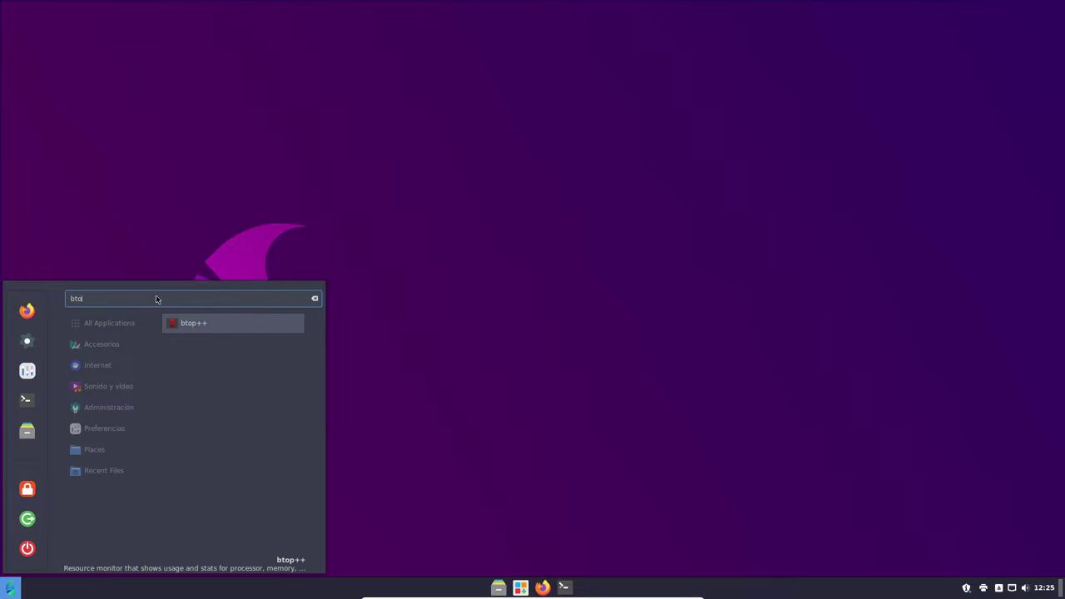
pyautogui.click(229, 331)
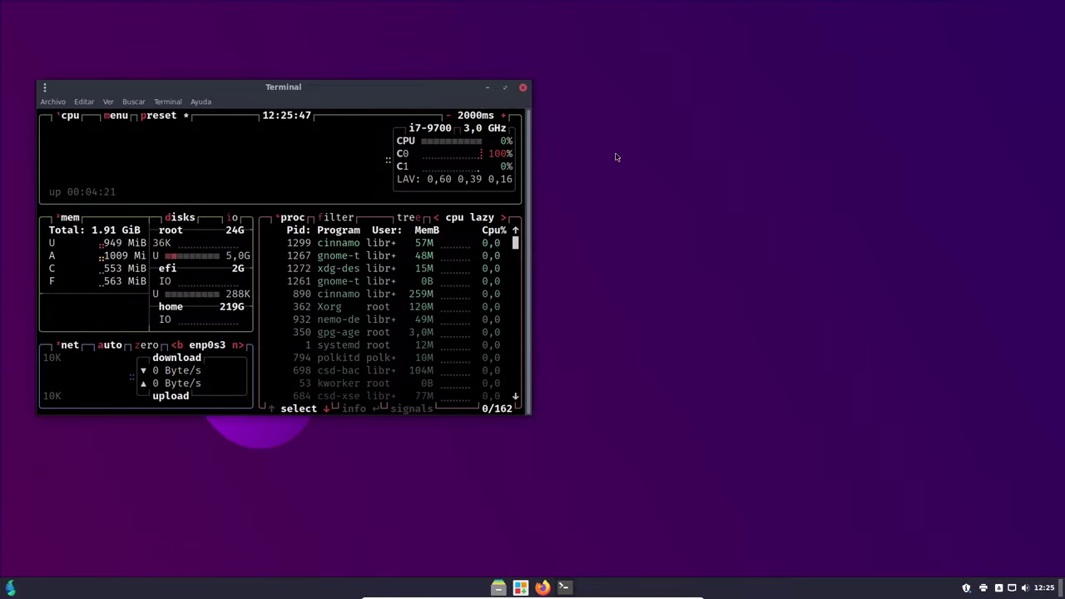
# - Move the btop terminal to the top-right corner and adjust its width and height
pyautogui.moveTo(437, 89); pyautogui.dragTo(969, 10)
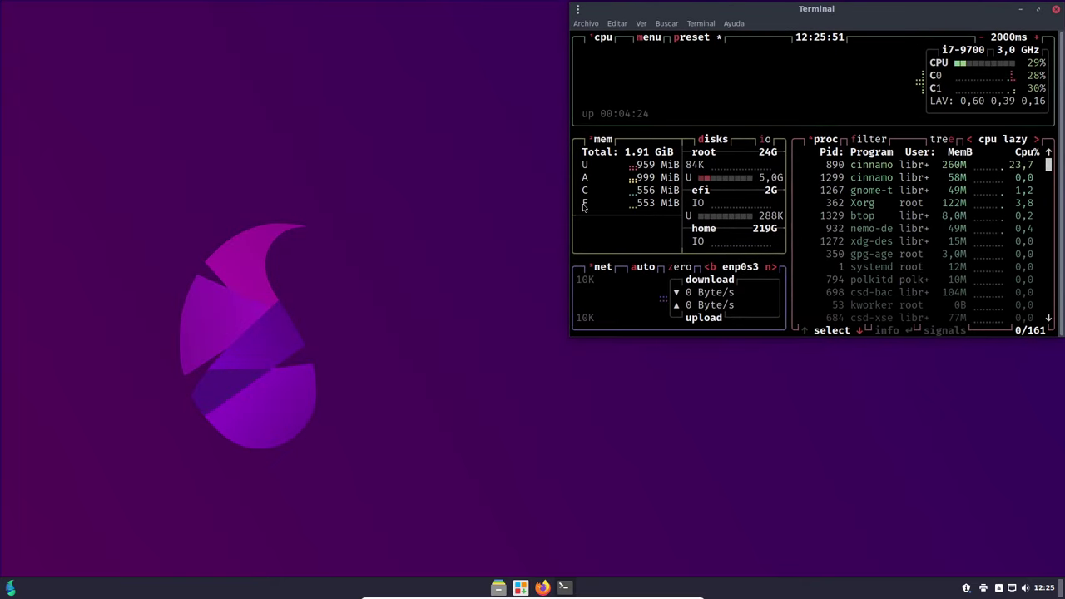
pyautogui.moveTo(571, 203)
pyautogui.mouseDown()
pyautogui.moveTo(613, 208)
pyautogui.moveTo(551, 209)
pyautogui.mouseUp()
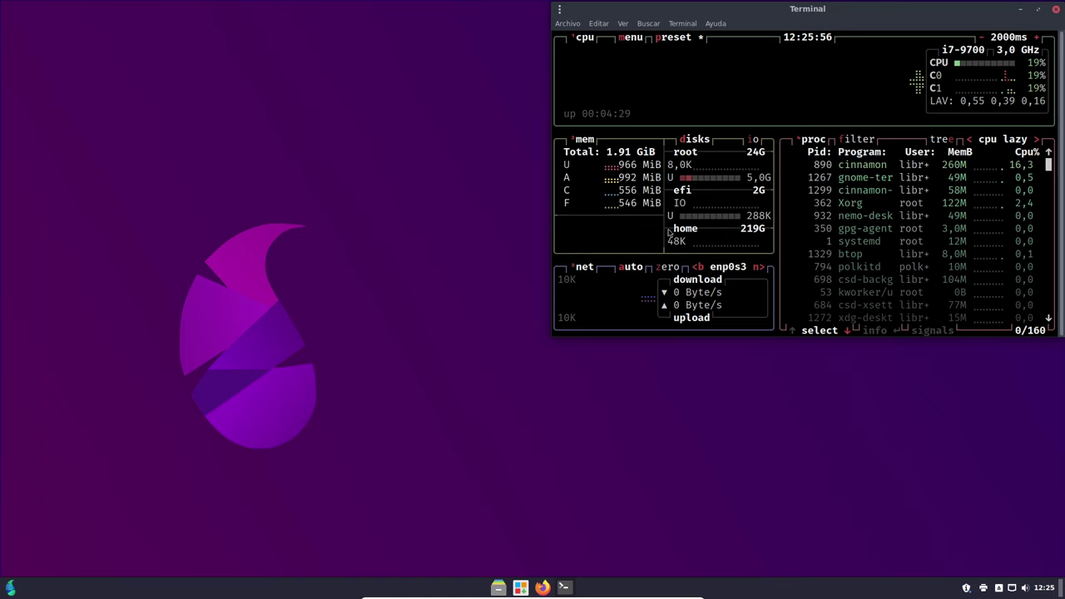
pyautogui.moveTo(892, 336); pyautogui.dragTo(893, 344)
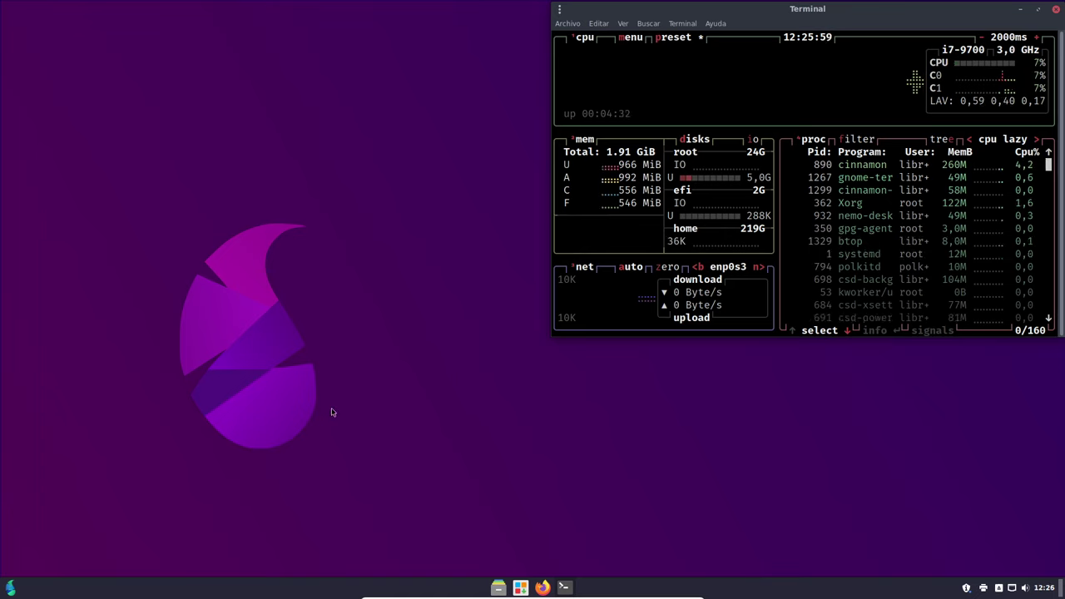
pyautogui.click(10, 589)
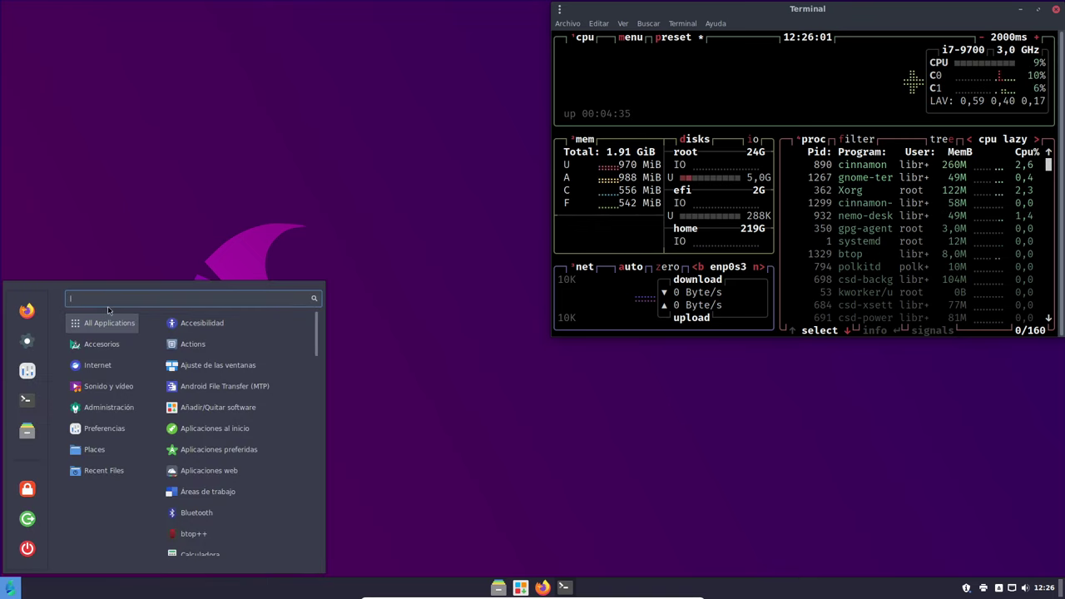
pyautogui.write('monit')
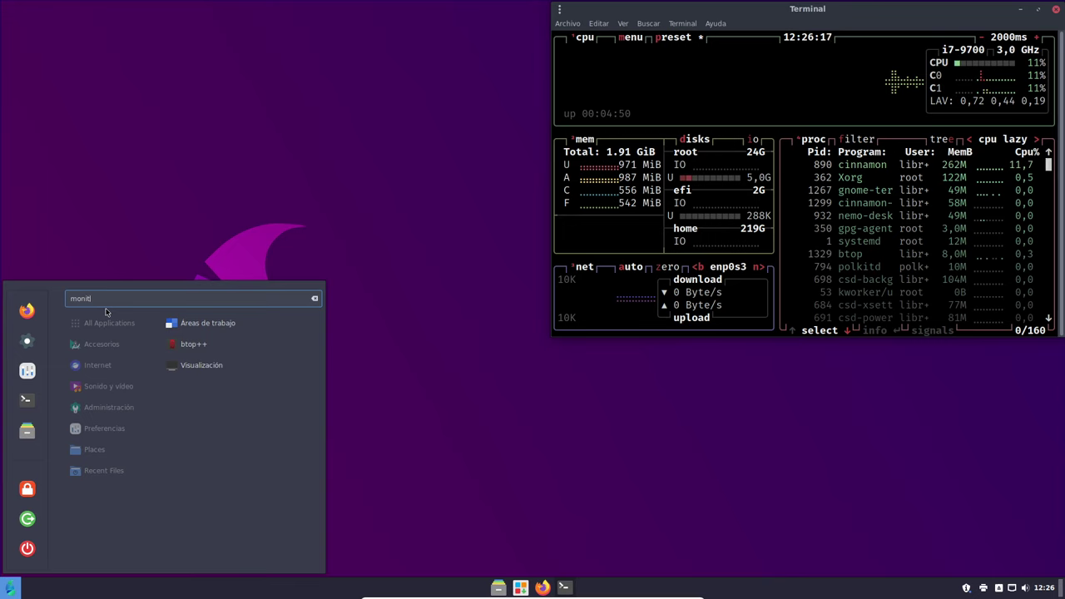
pyautogui.press('BackSpace')
pyautogui.press('BackSpace')
pyautogui.press('BackSpace')
pyautogui.press('BackSpace')
pyautogui.press('BackSpace')
pyautogui.press('BackSpace')
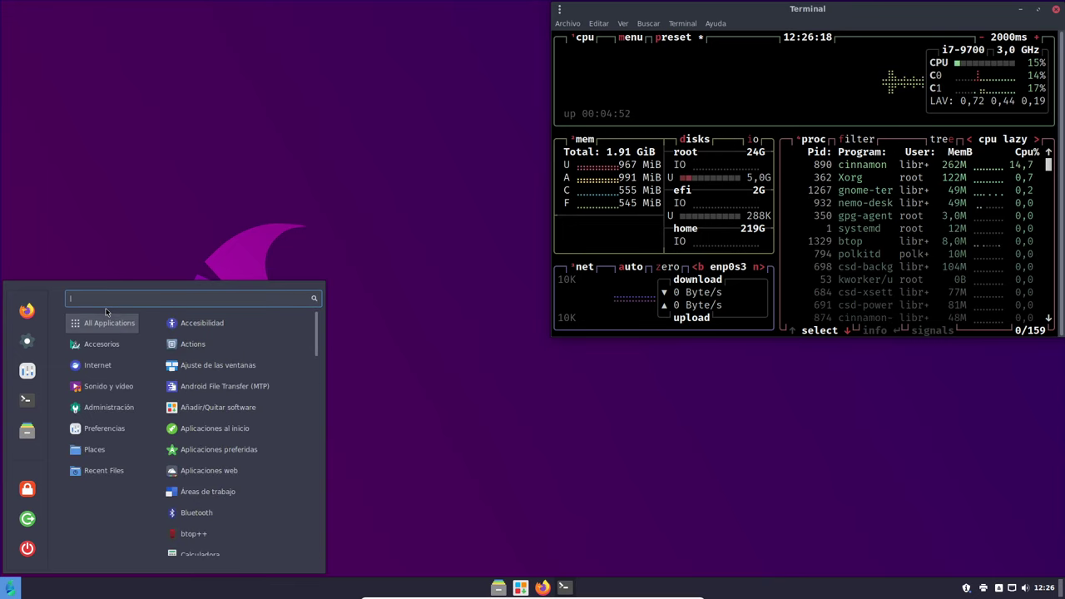
pyautogui.write('segl')
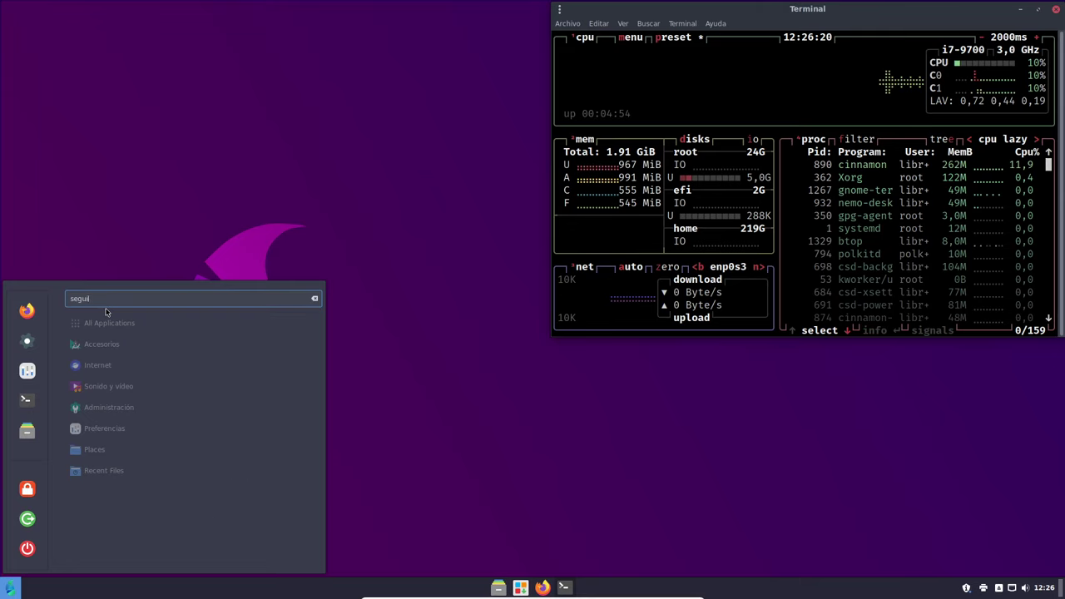
pyautogui.write('uir')
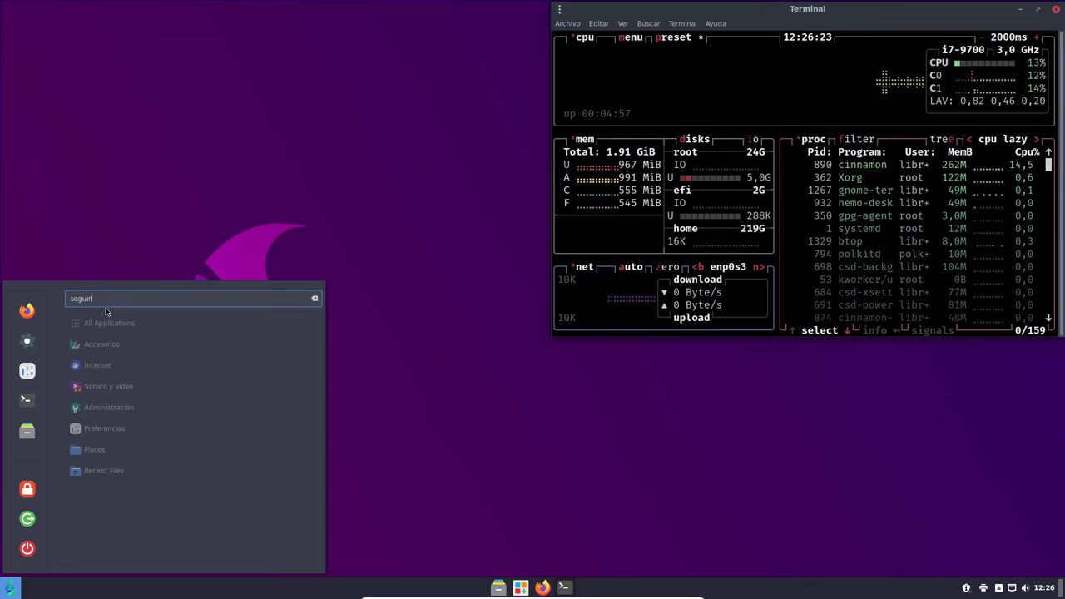
pyautogui.press('BackSpace')
pyautogui.press('BackSpace')
pyautogui.press('BackSpace')
pyautogui.press('BackSpace')
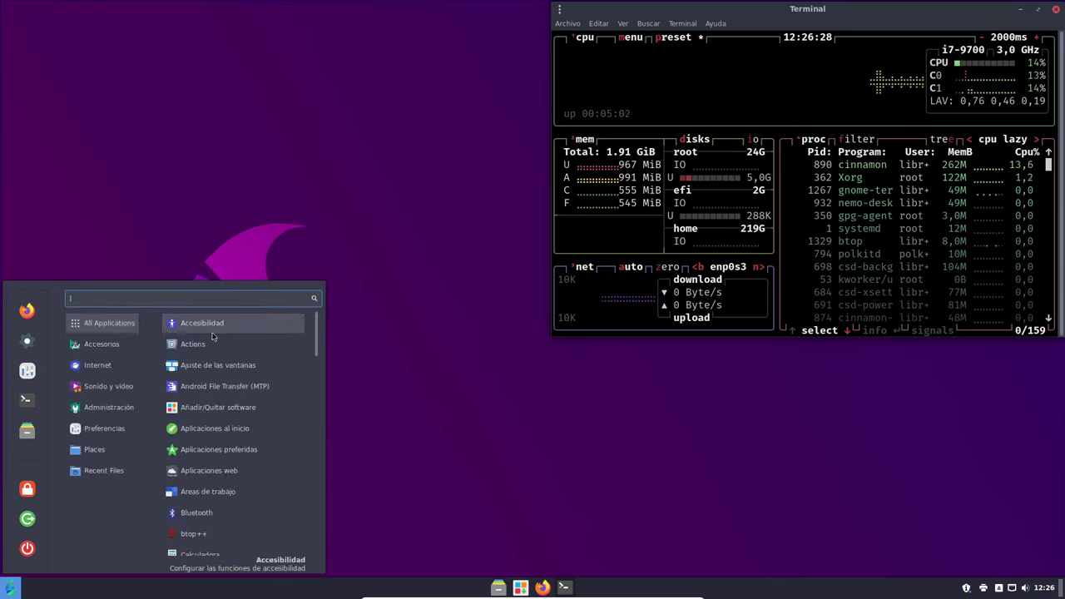
pyautogui.moveTo(109, 446)
pyautogui.moveTo(123, 428)
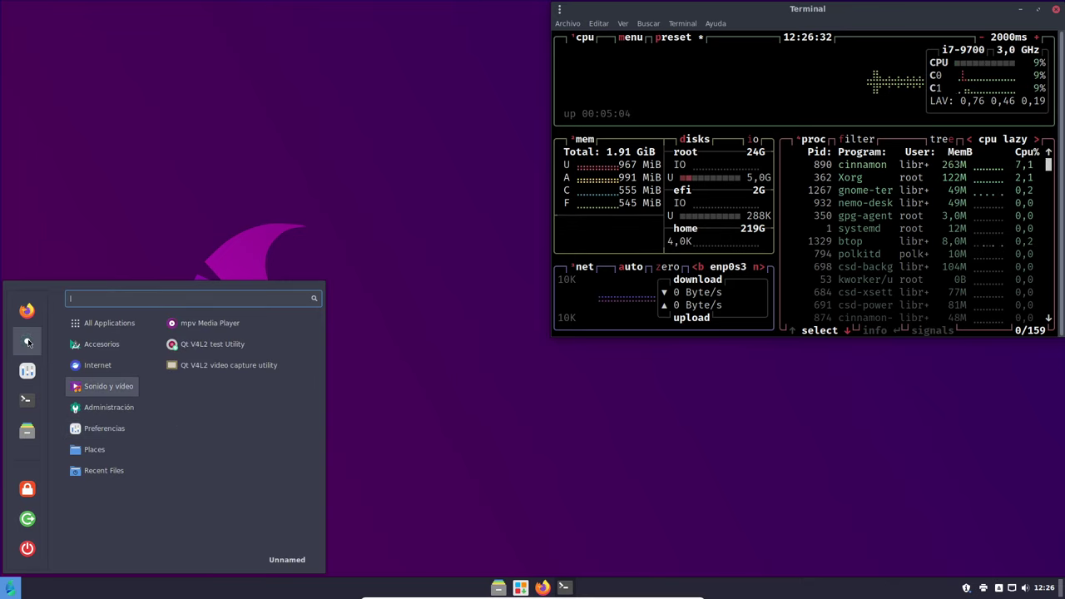
pyautogui.click(31, 374)
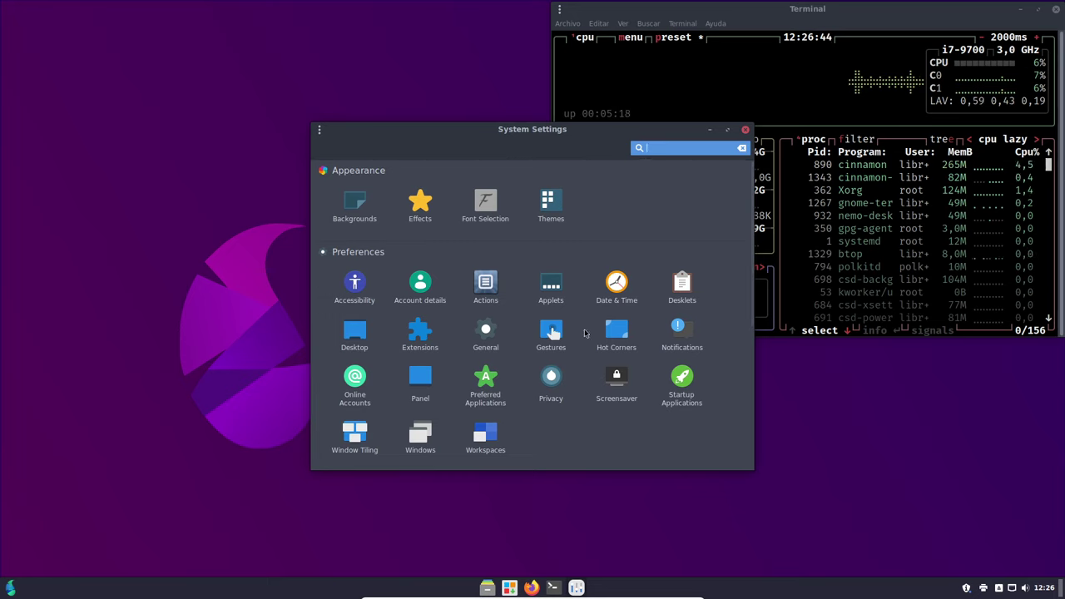
pyautogui.scroll(-3, 559, 385)
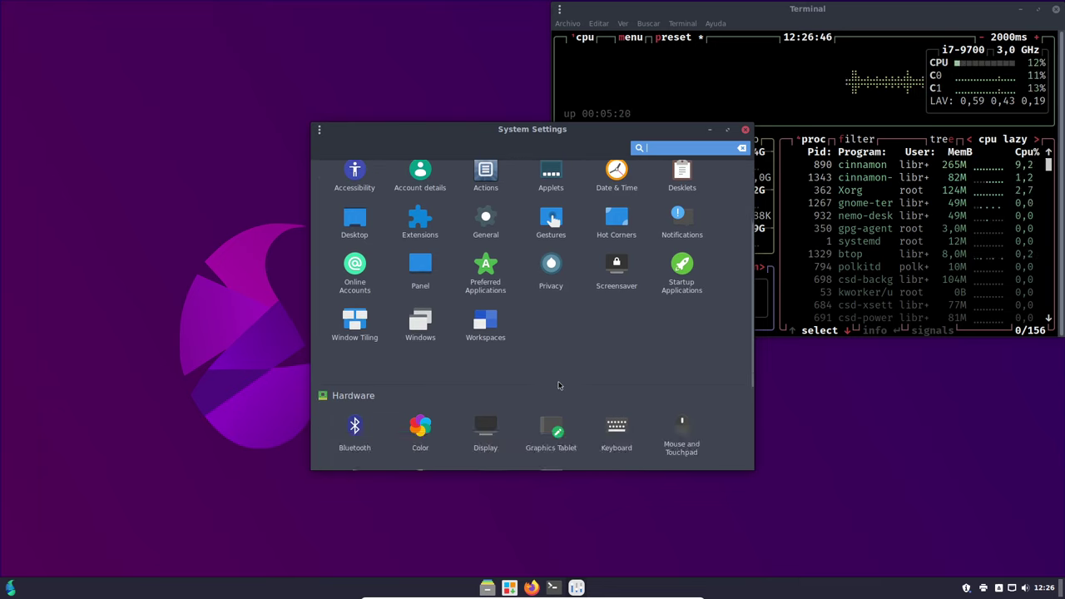
pyautogui.scroll(-4, 559, 385)
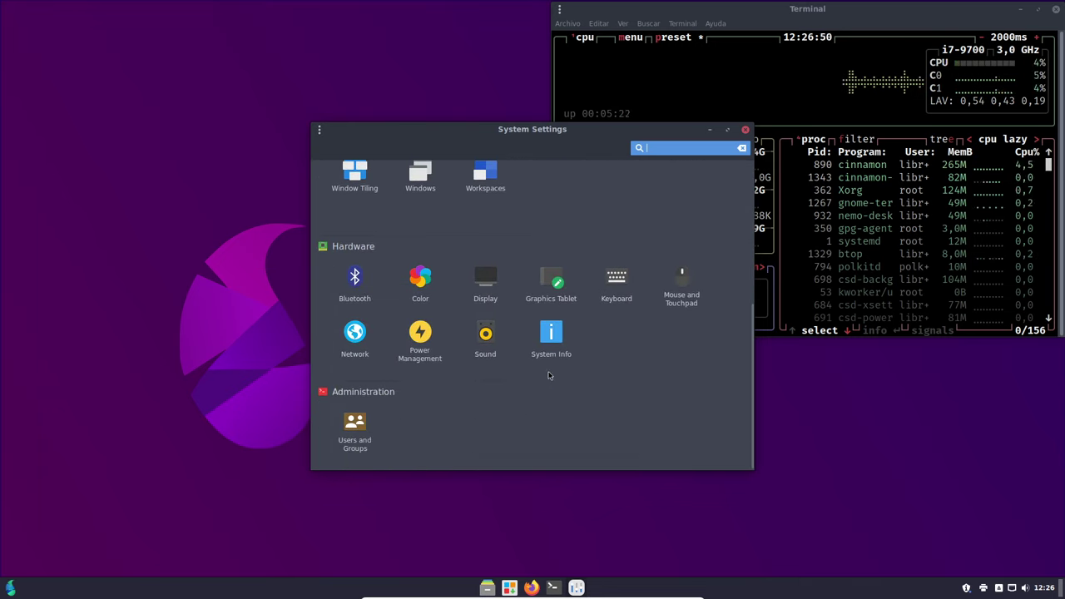
pyautogui.scroll(4, 548, 382)
pyautogui.scroll(3, 549, 381)
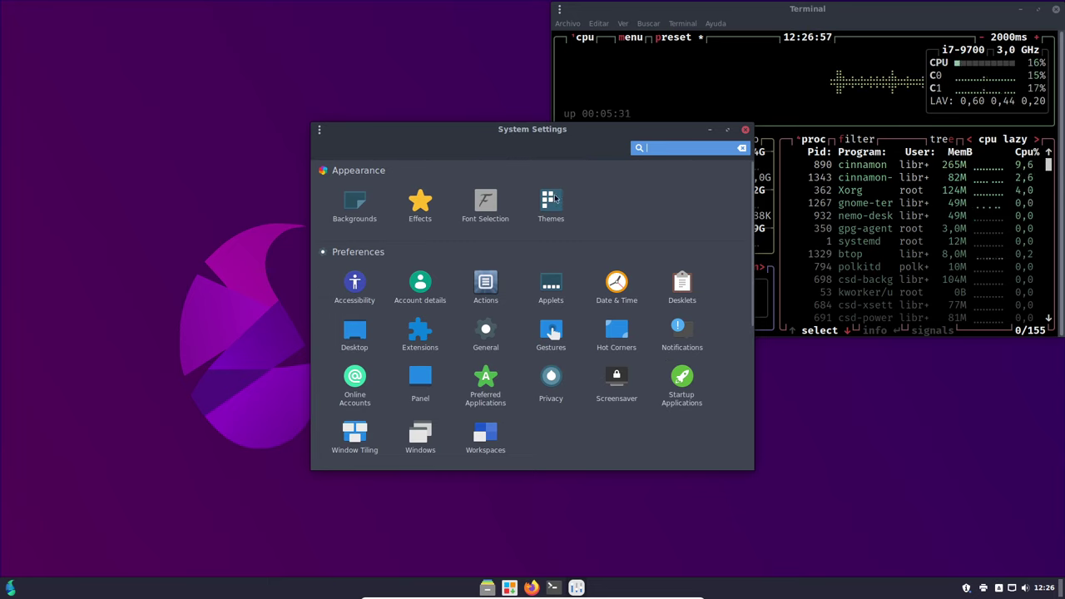
pyautogui.click(744, 128)
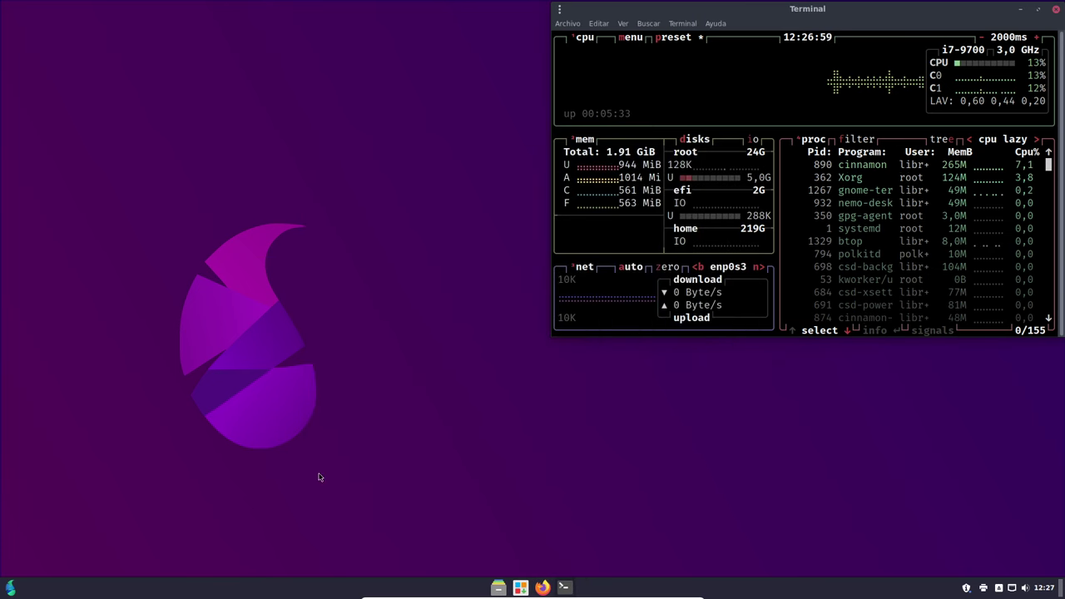
pyautogui.click(10, 588)
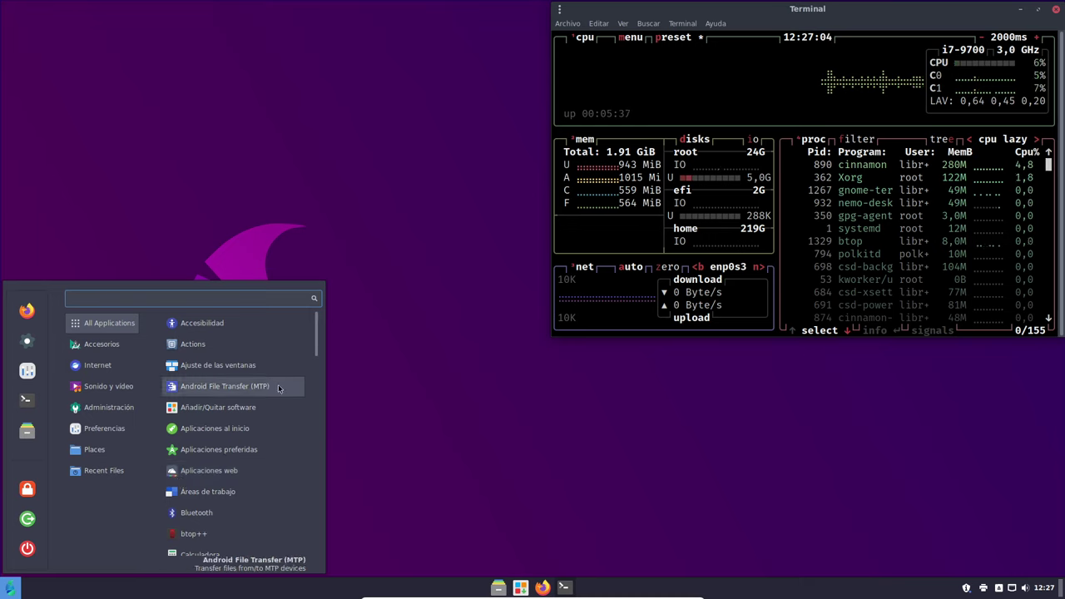
pyautogui.scroll(-3, 279, 389)
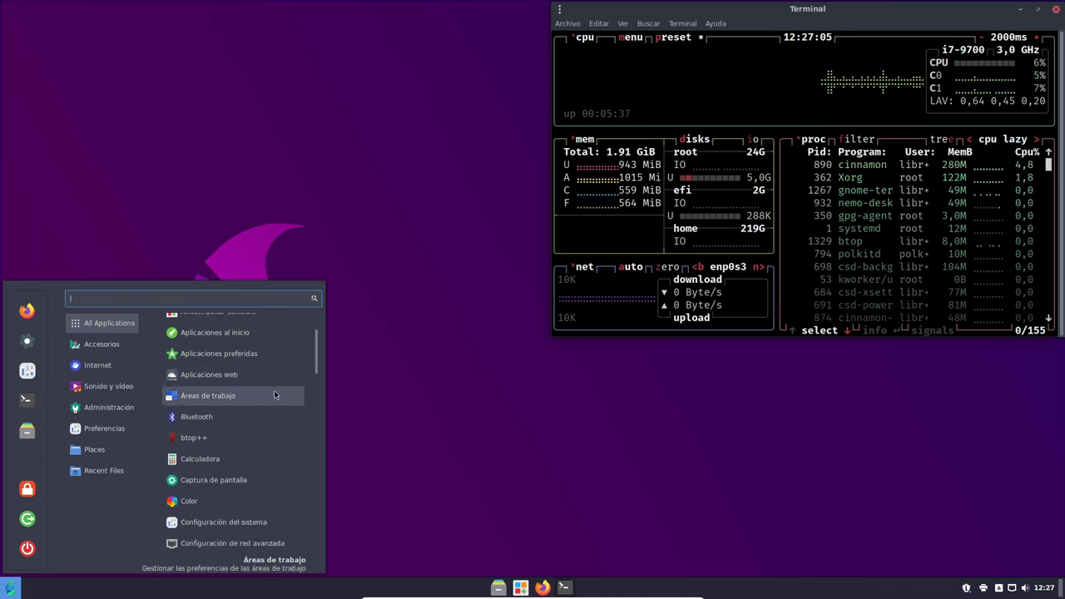
pyautogui.scroll(-4, 274, 390)
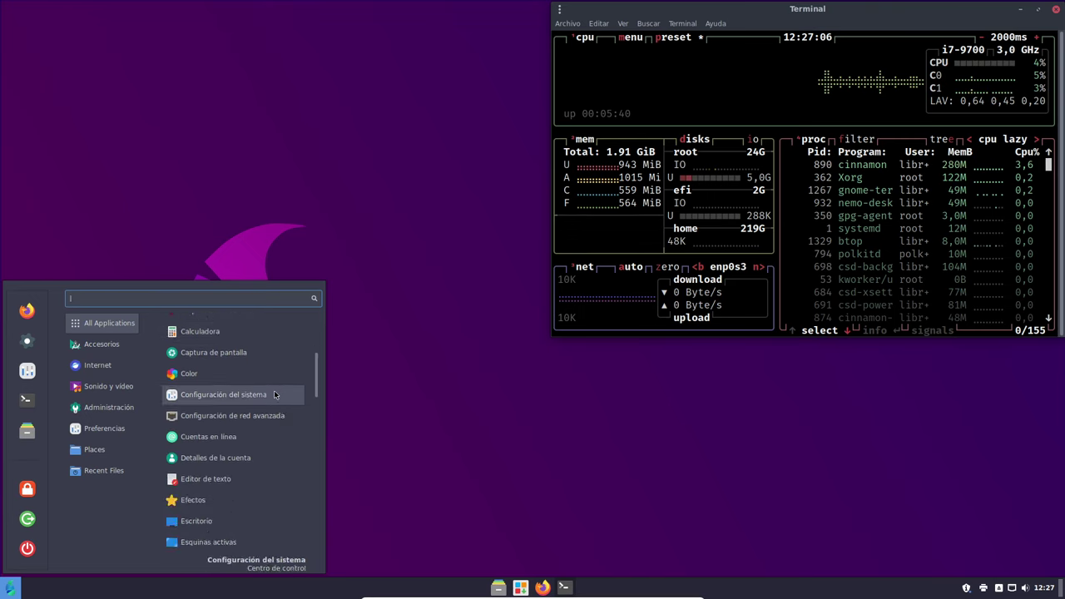
pyautogui.scroll(-2, 274, 395)
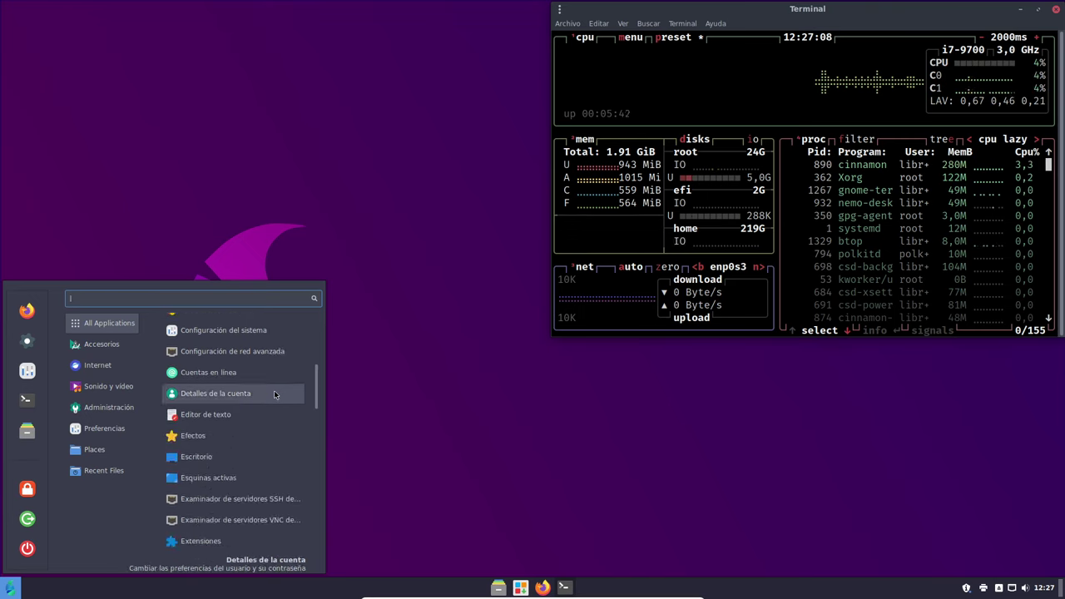
pyautogui.scroll(-1, 275, 394)
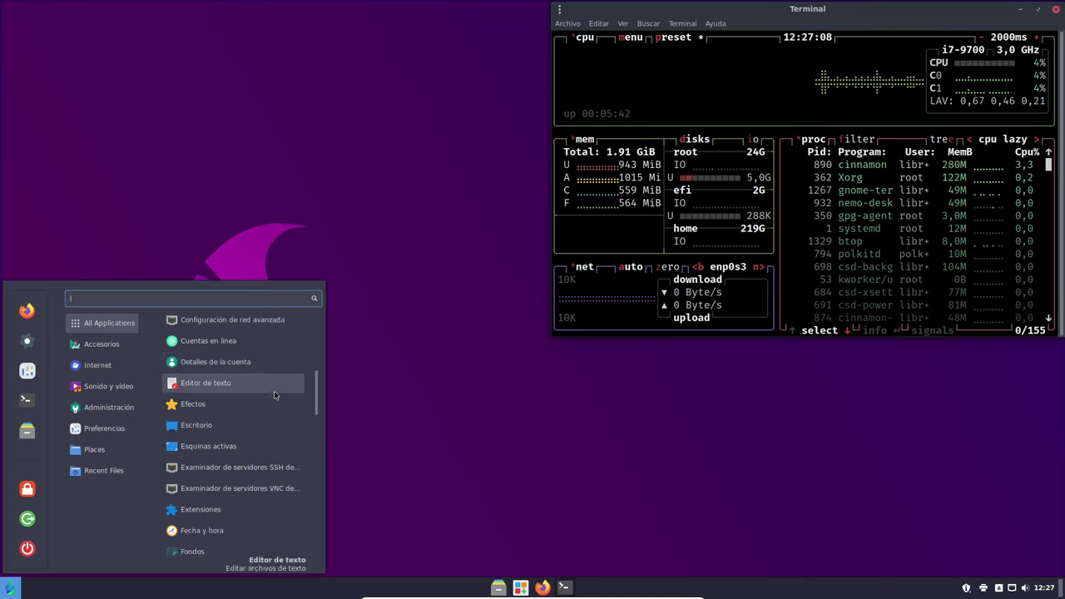
pyautogui.moveTo(104, 408)
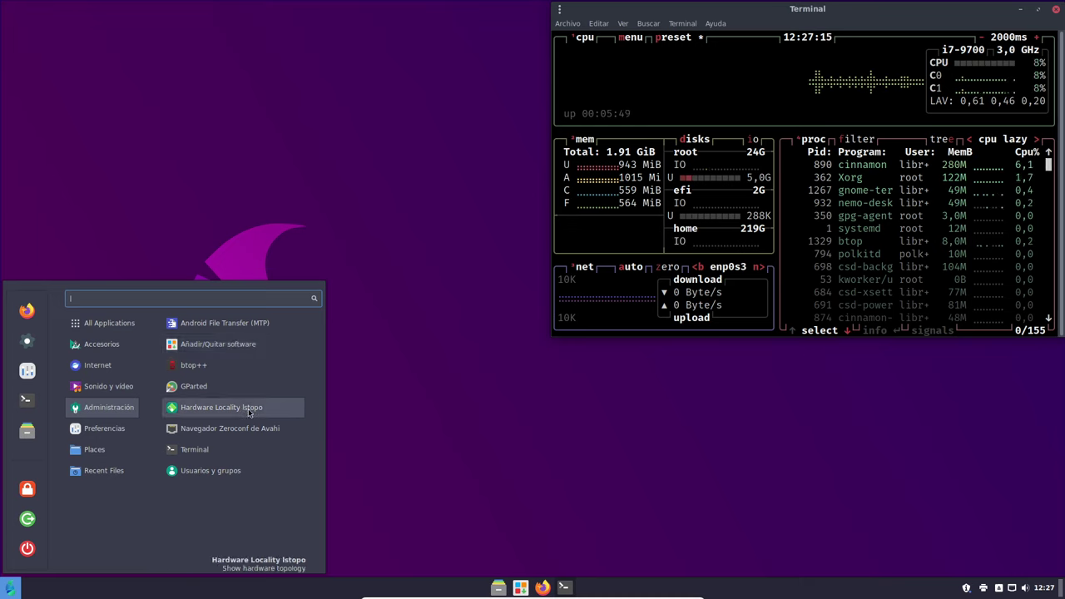
pyautogui.click(274, 412)
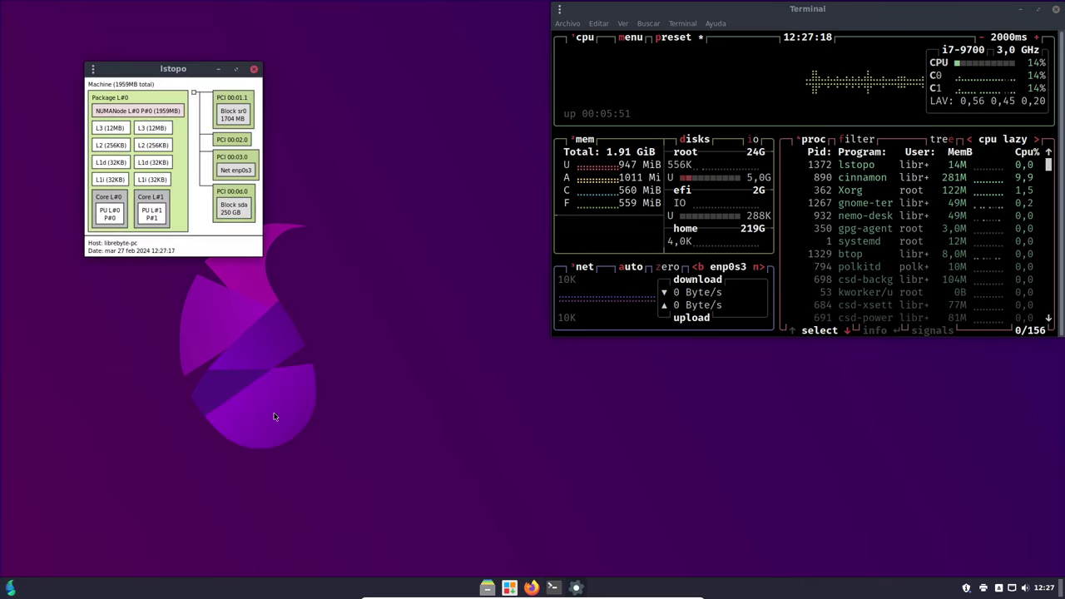
pyautogui.click(254, 69)
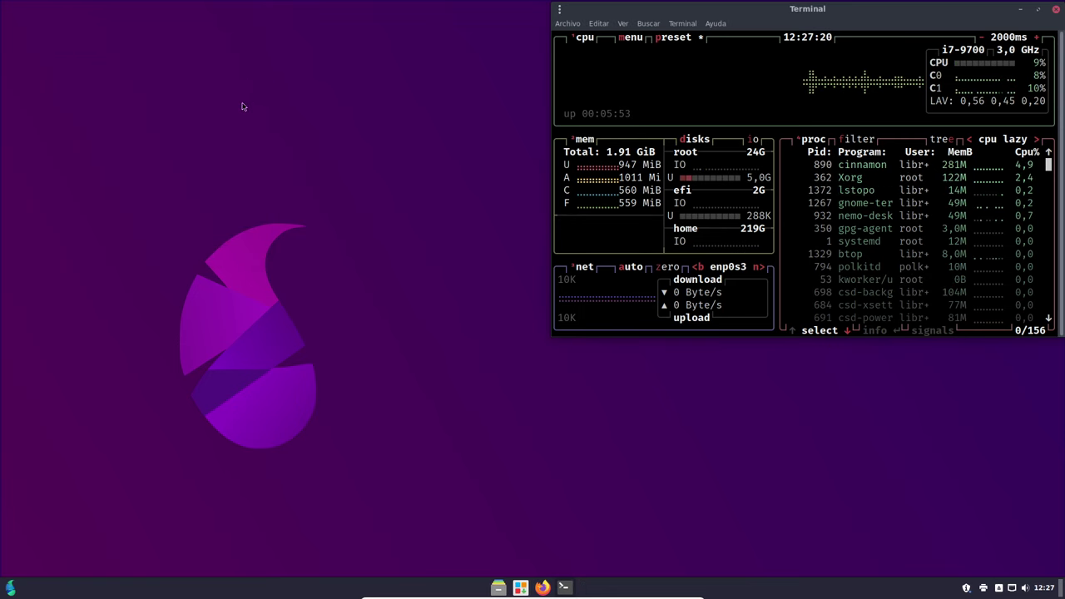
# - Browse the Cinnamon menu entries, clear the 'segl' search, and close the menu
pyautogui.click(10, 588)
pyautogui.moveTo(114, 348)
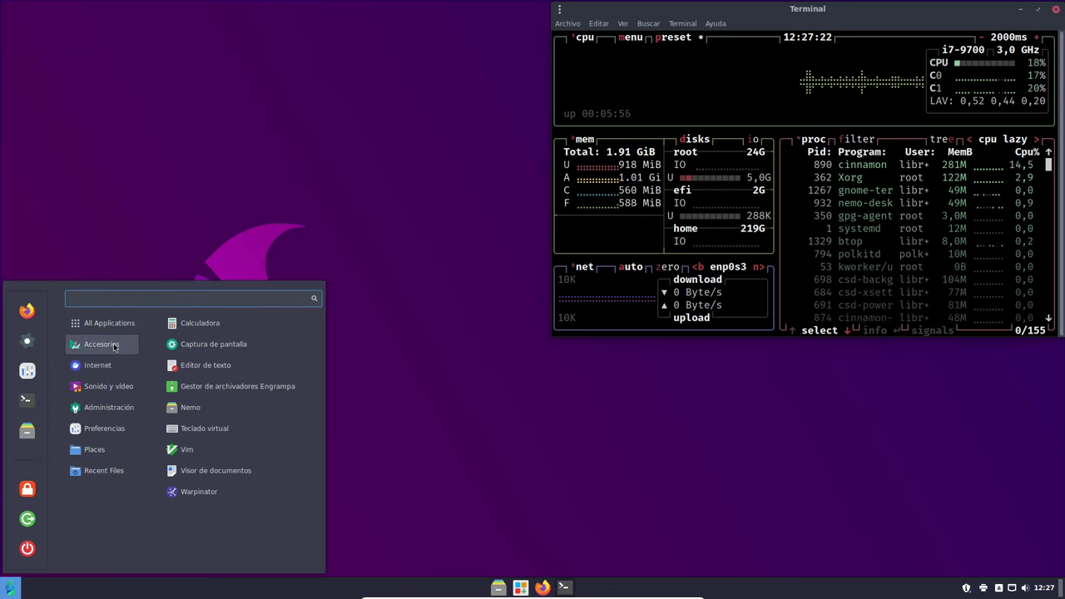
pyautogui.moveTo(122, 428)
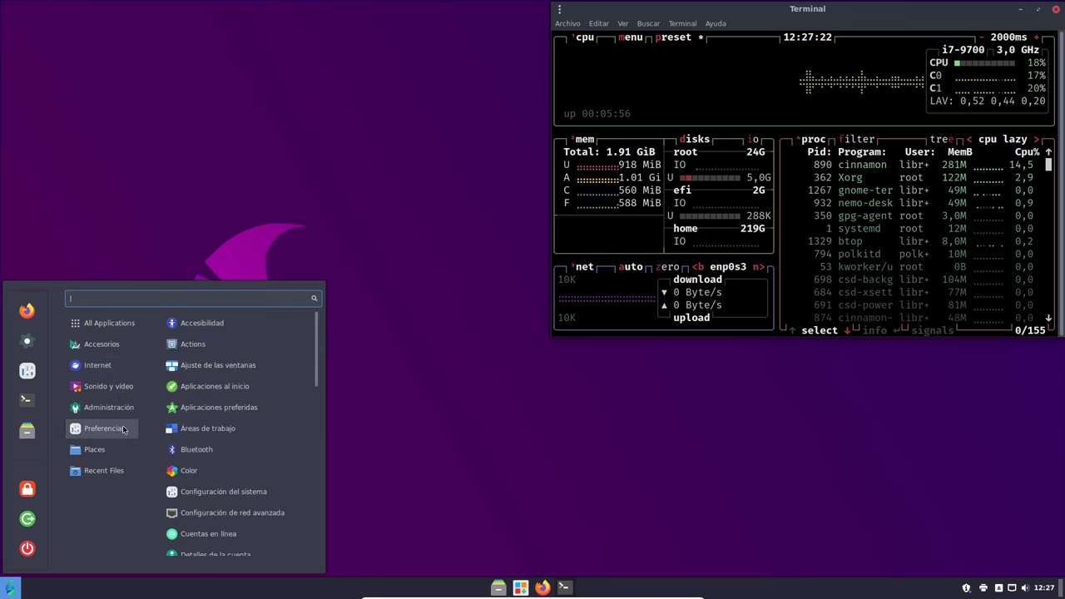
pyautogui.moveTo(126, 409)
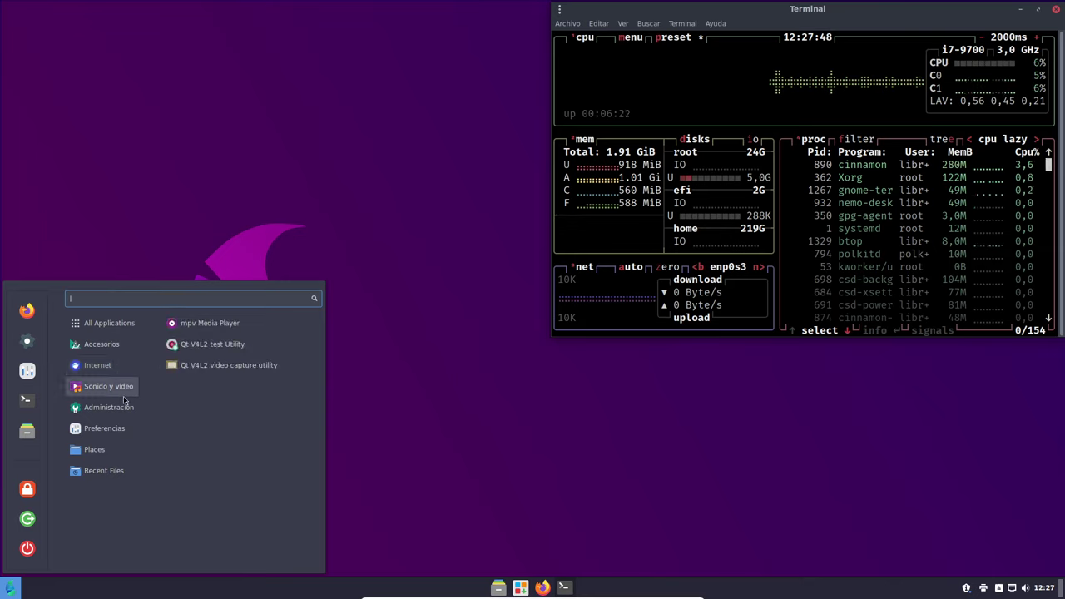
pyautogui.moveTo(122, 460)
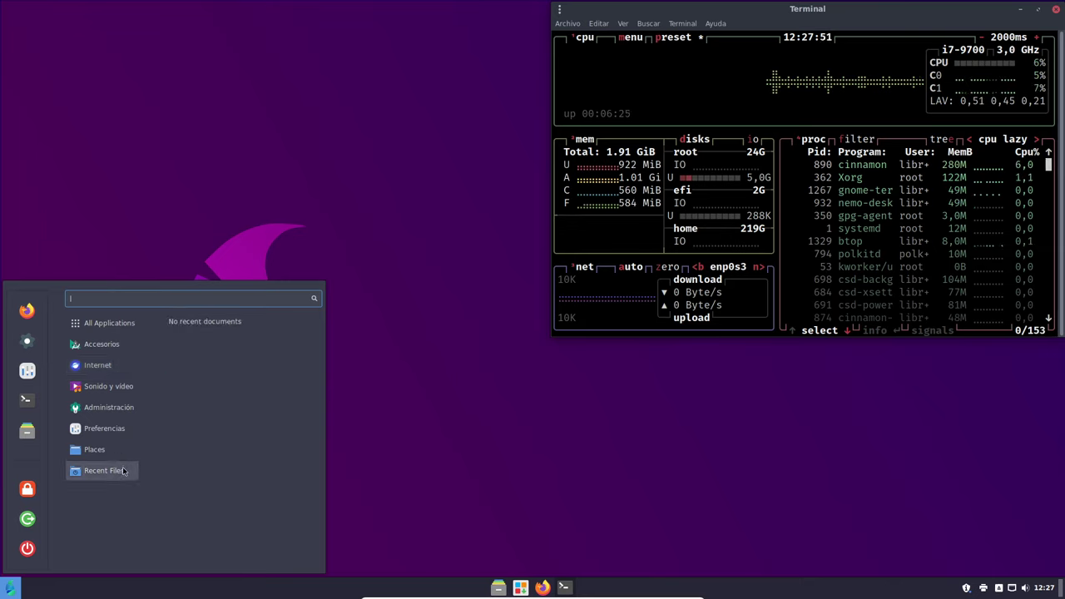
pyautogui.write('s')
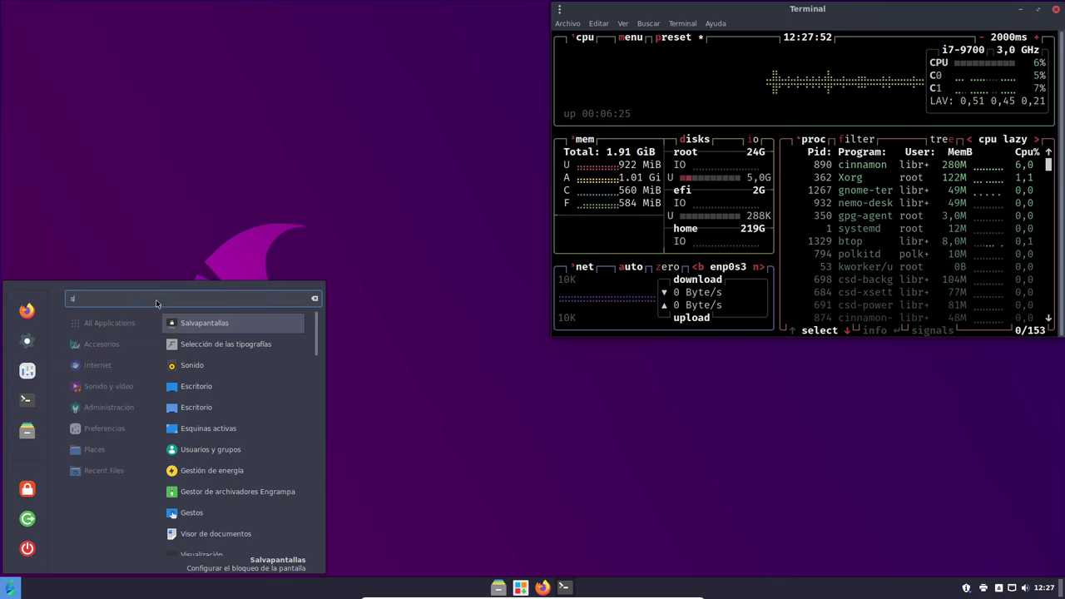
pyautogui.write('egl')
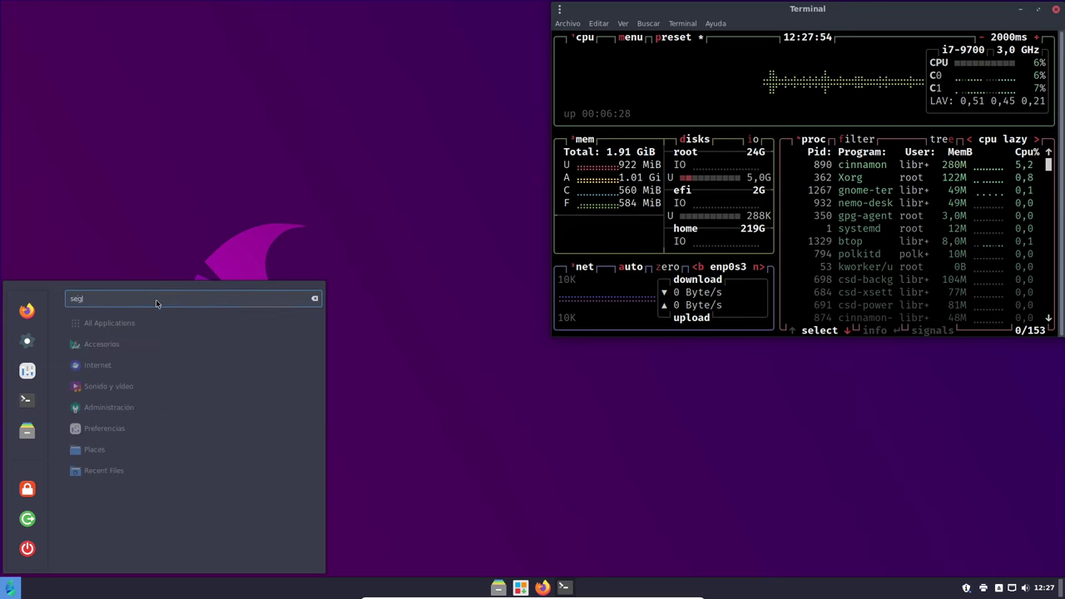
pyautogui.press('BackSpace')
pyautogui.press('BackSpace')
pyautogui.press('BackSpace')
pyautogui.press('BackSpace')
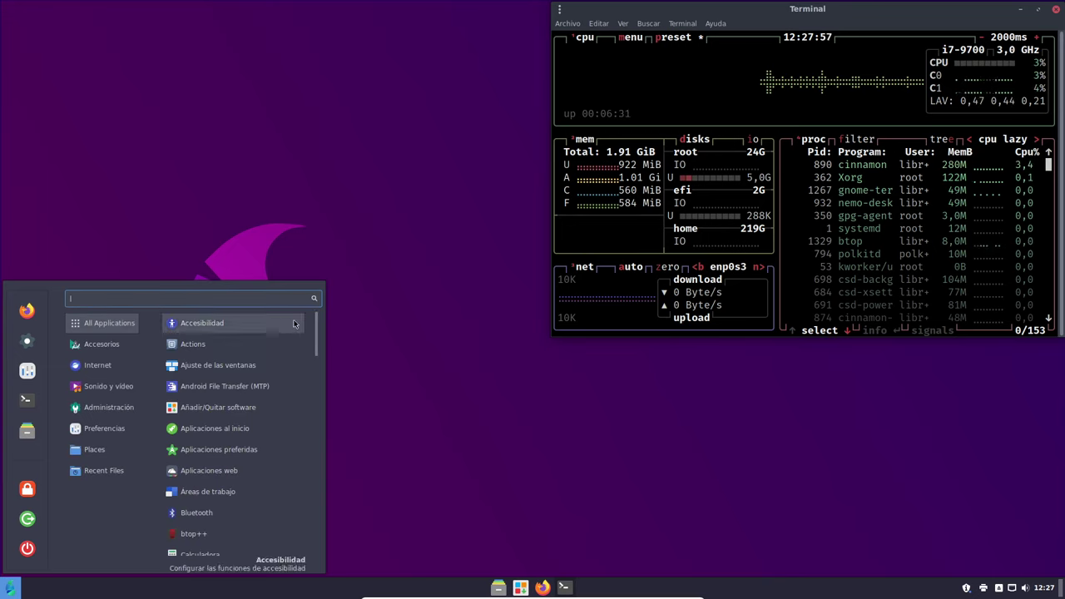
pyautogui.click(421, 319)
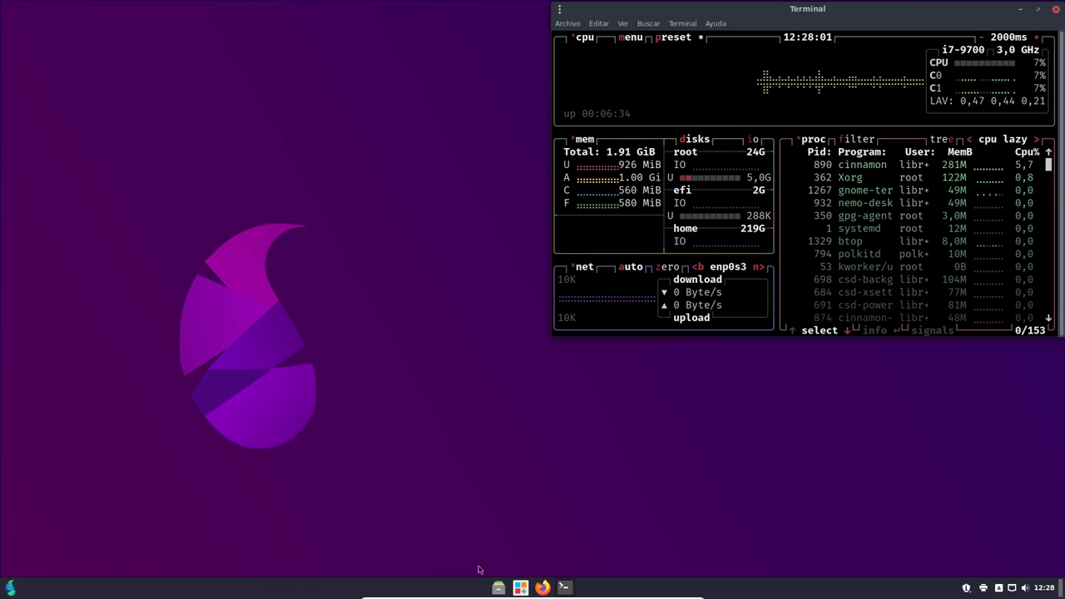
# - Open the Home folder in Nemo, view its About dialog, and move it top-left
pyautogui.click(497, 587)
pyautogui.click(233, 107)
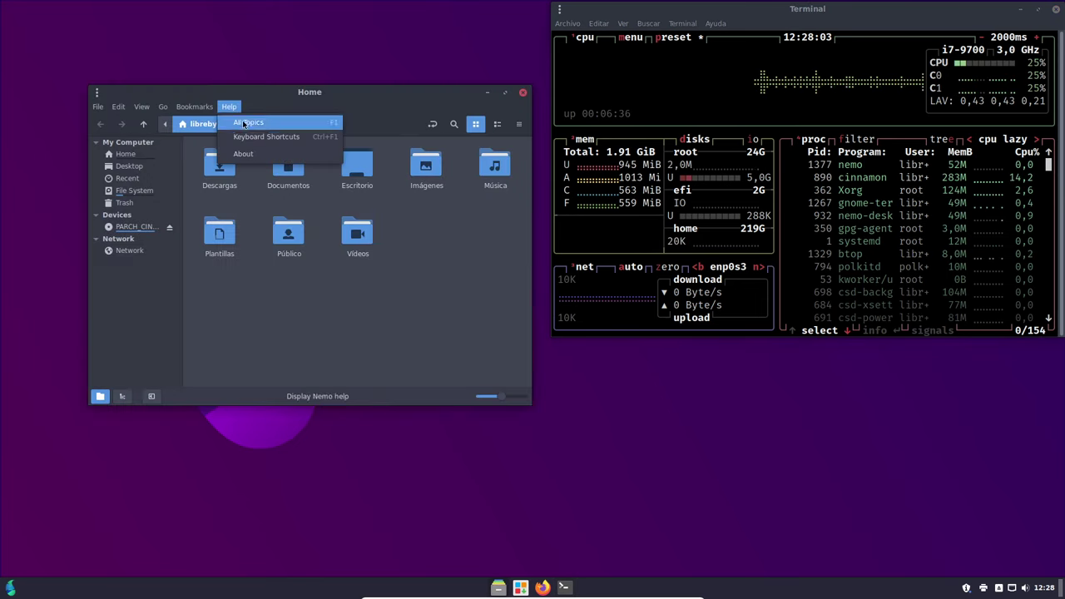
pyautogui.click(237, 108)
pyautogui.click(237, 110)
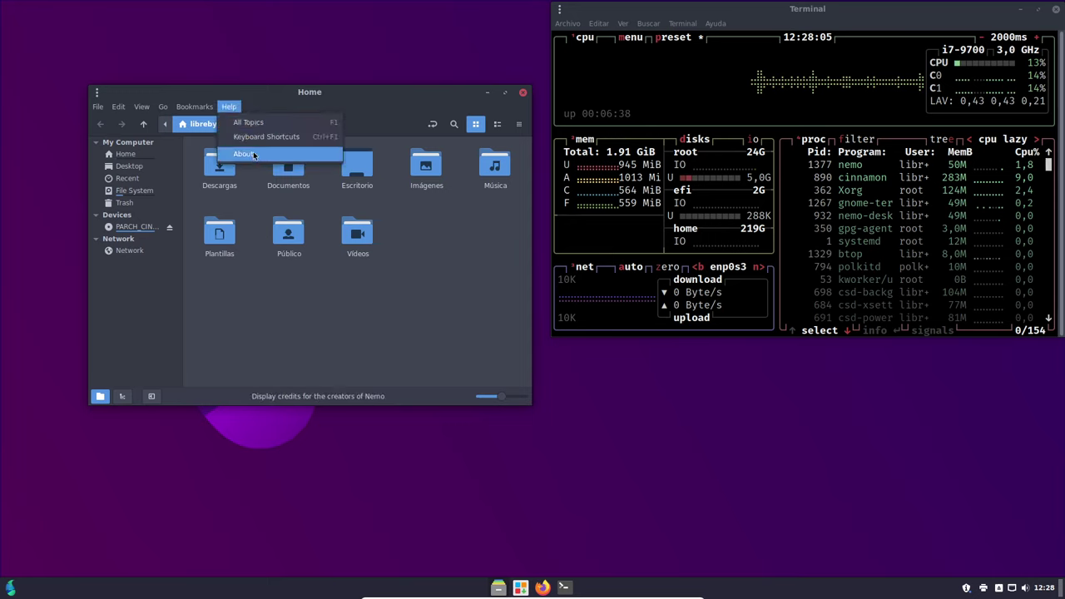
pyautogui.click(249, 154)
pyautogui.click(416, 346)
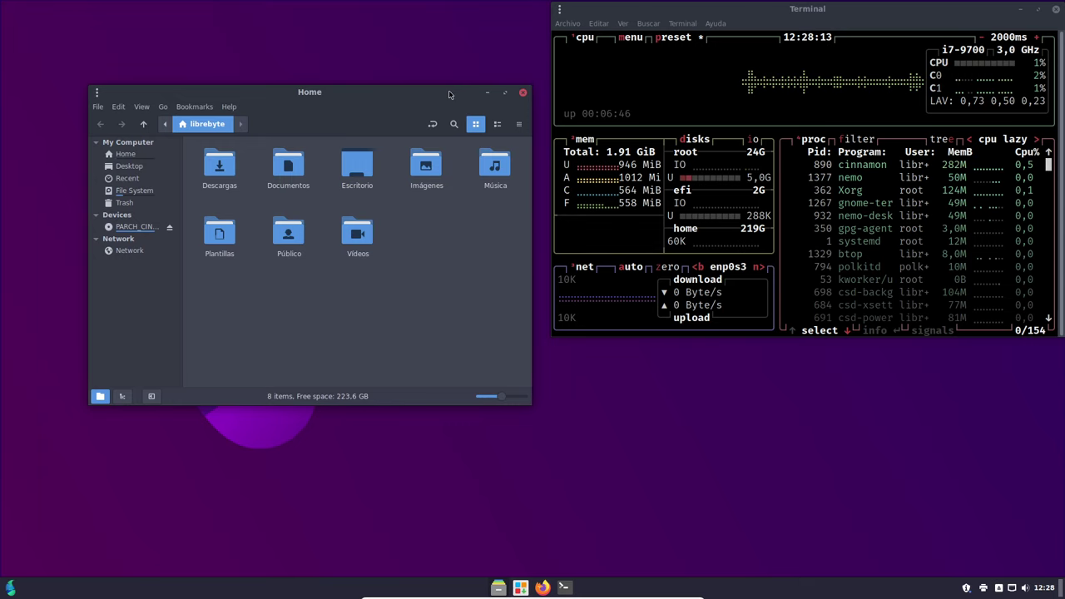
pyautogui.moveTo(450, 94); pyautogui.dragTo(392, 19)
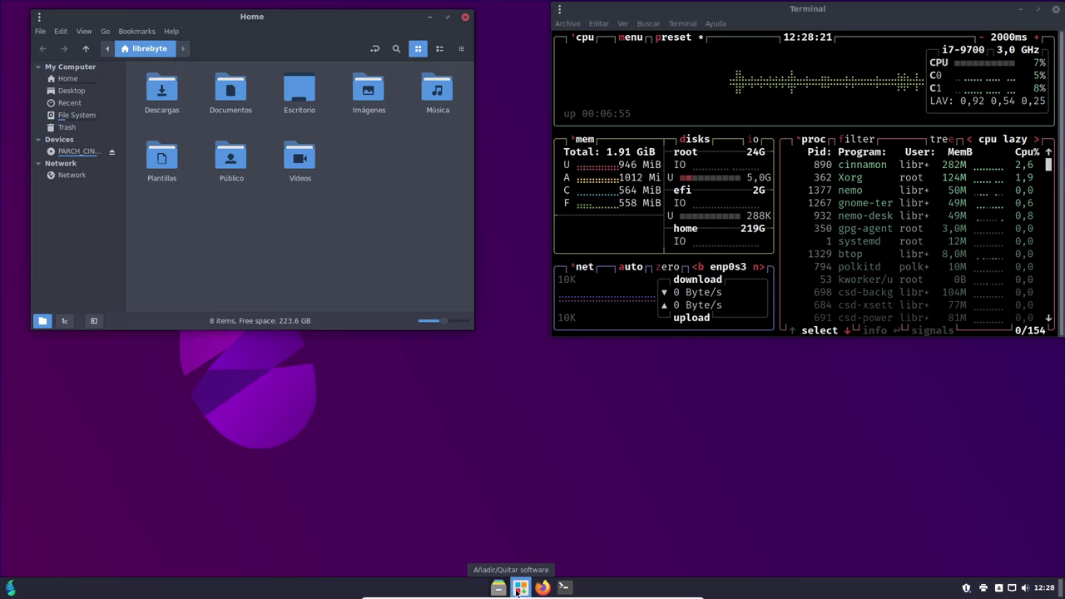
# - Launch Firefox and narrow and lower its window below the Home folder in the lower left
pyautogui.click(541, 587)
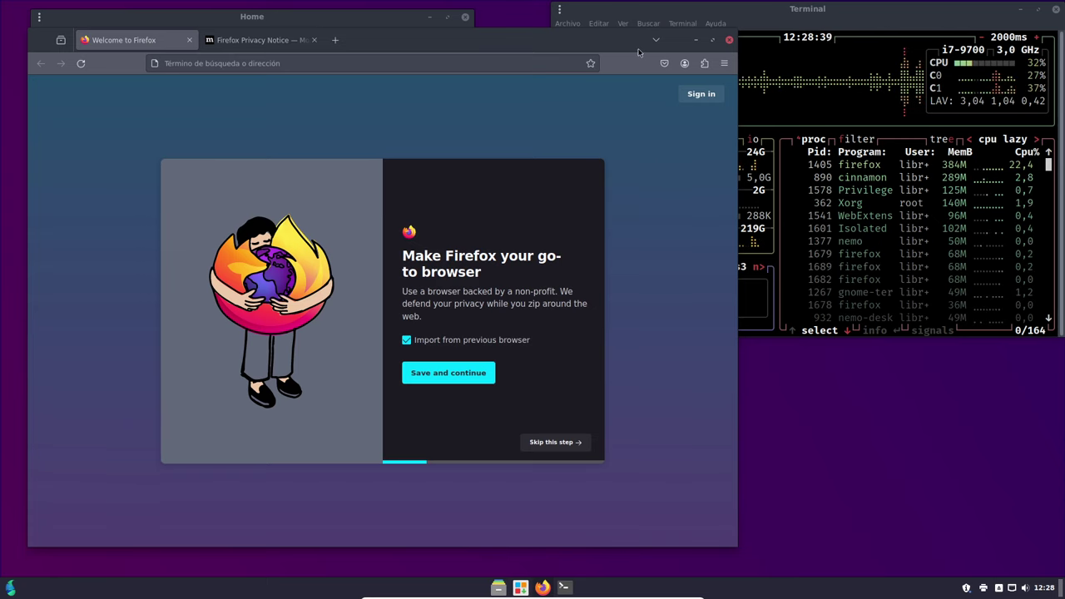
pyautogui.moveTo(737, 61); pyautogui.dragTo(516, 95)
pyautogui.moveTo(391, 43); pyautogui.dragTo(328, 236)
pyautogui.moveTo(363, 171); pyautogui.dragTo(337, 179)
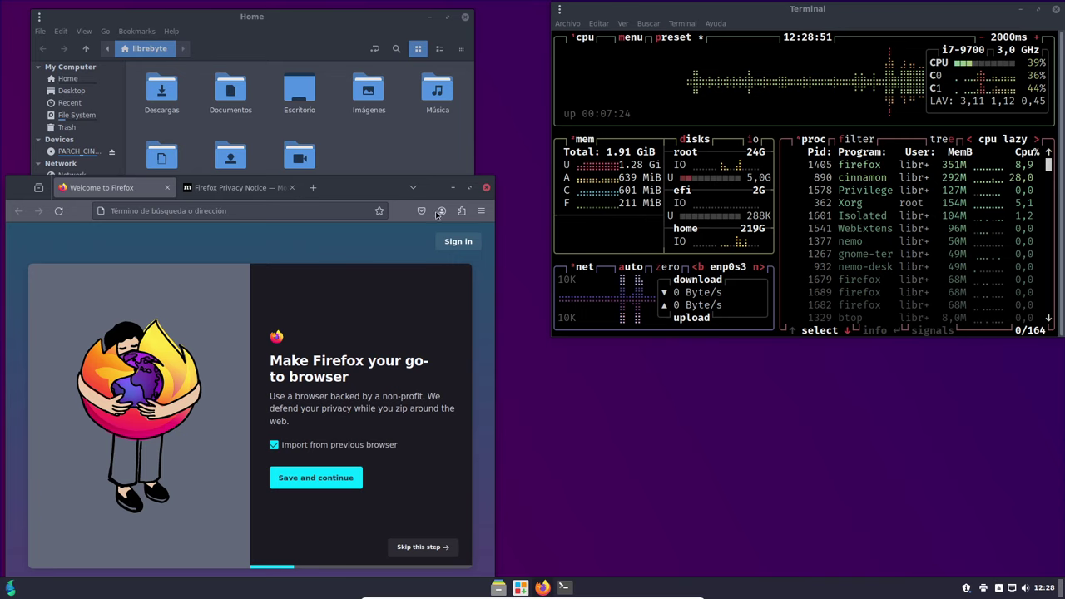
pyautogui.moveTo(426, 183); pyautogui.dragTo(372, 204)
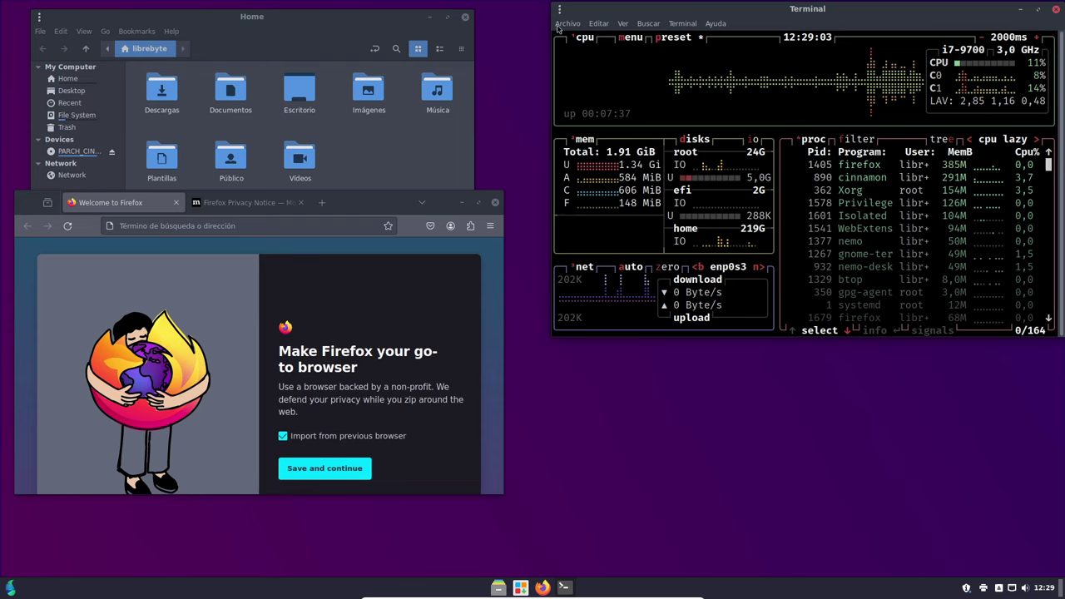
# - Open a new GNOME Terminal window and move it to the lower right
pyautogui.rightClick(573, 588)
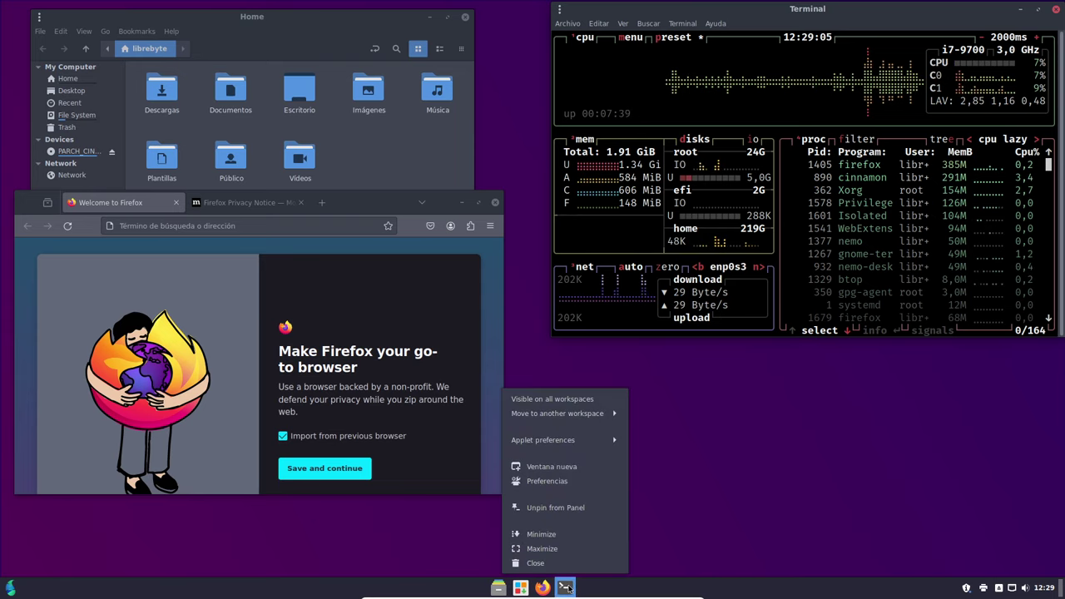
pyautogui.click(577, 467)
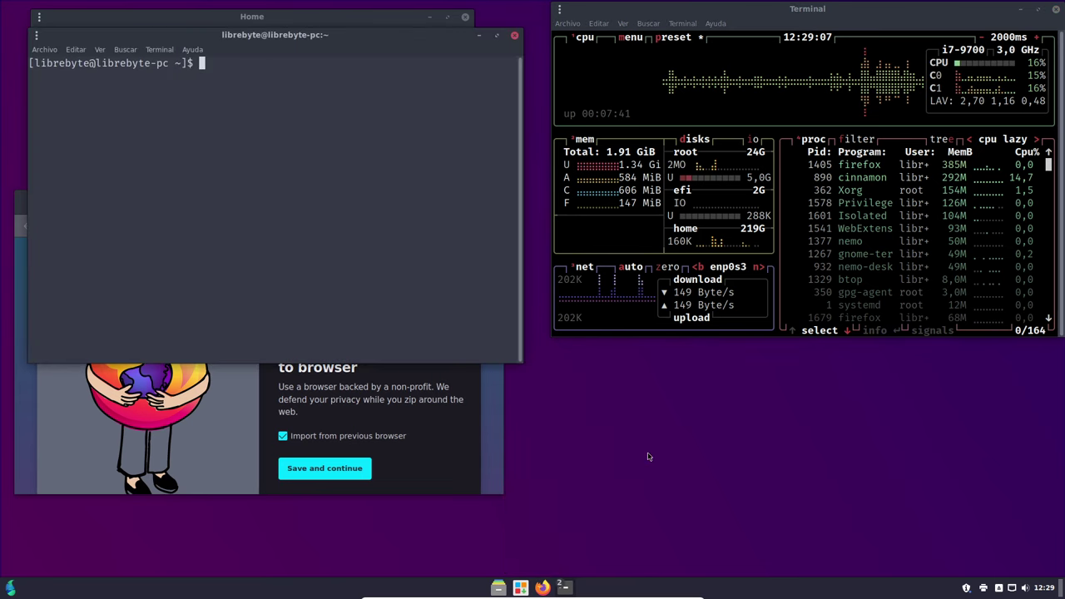
pyautogui.moveTo(372, 38); pyautogui.dragTo(851, 282)
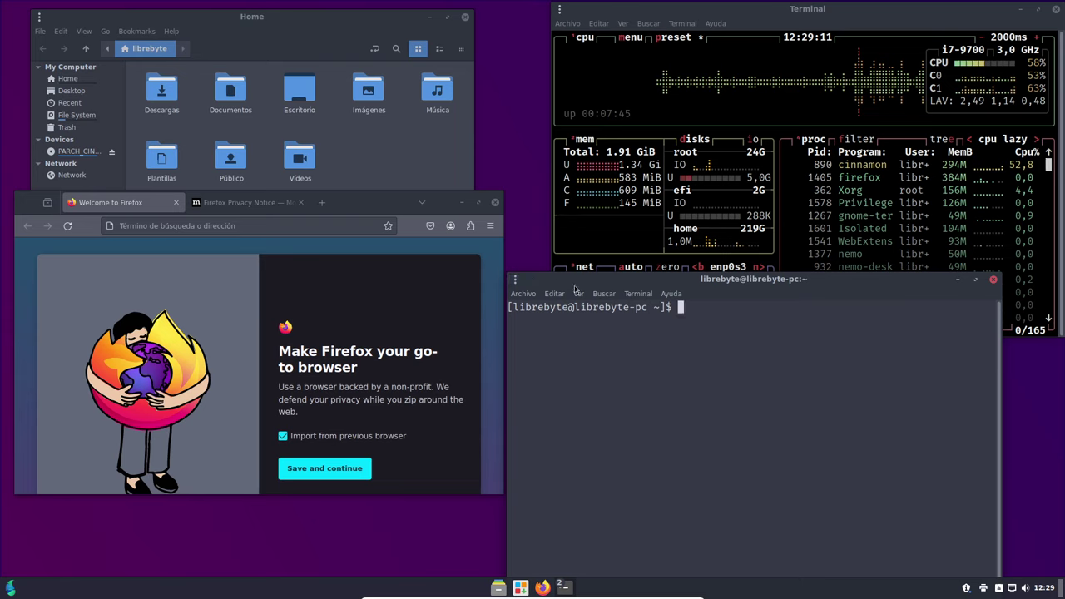
# - View GNOME Terminal's About information, then close it
pyautogui.click(669, 293)
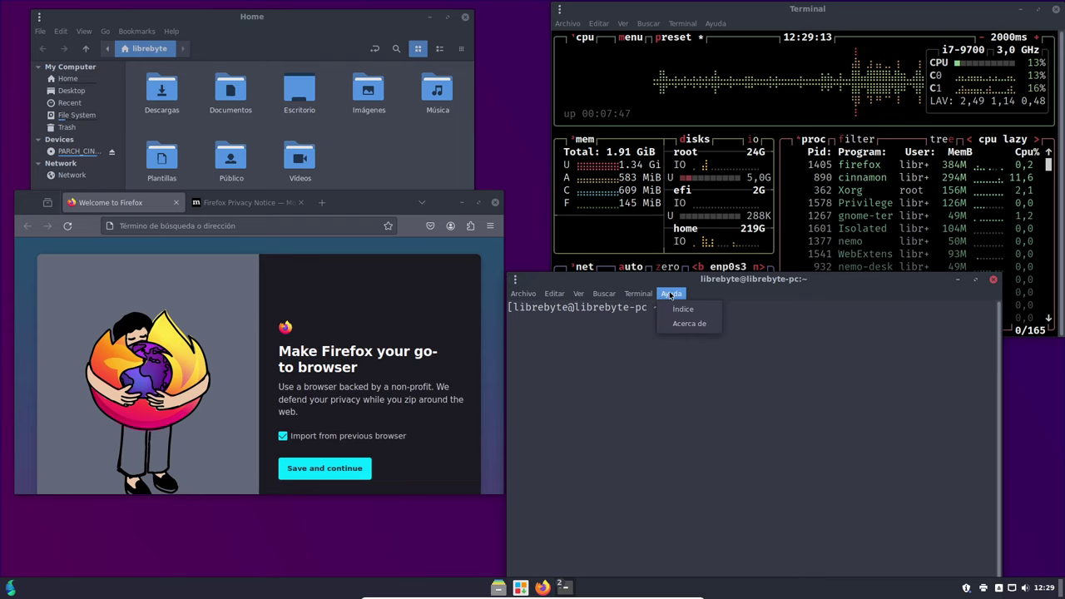
pyautogui.click(691, 323)
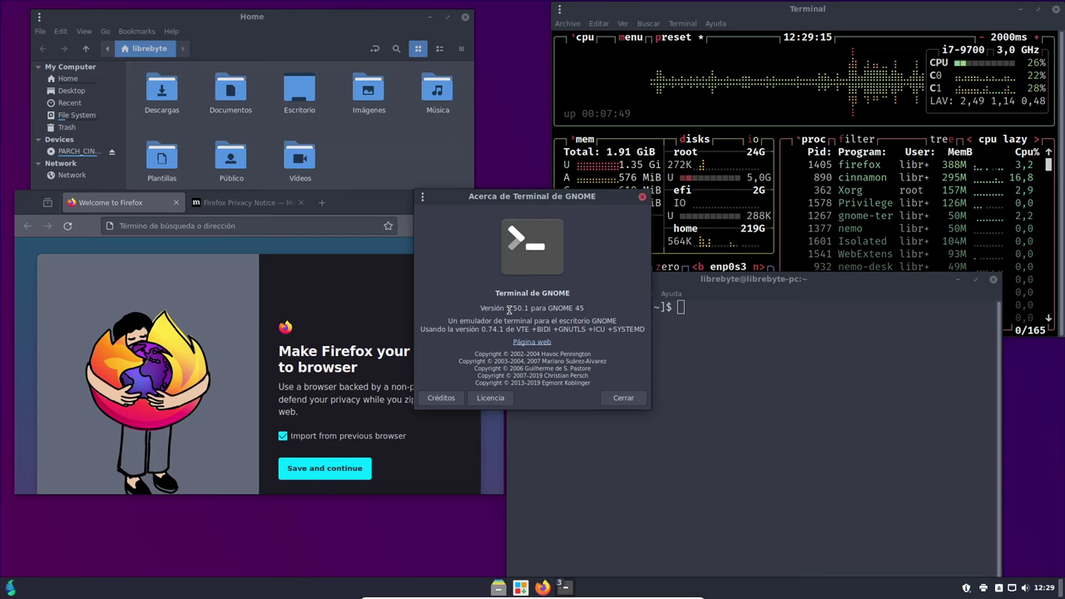
pyautogui.click(628, 400)
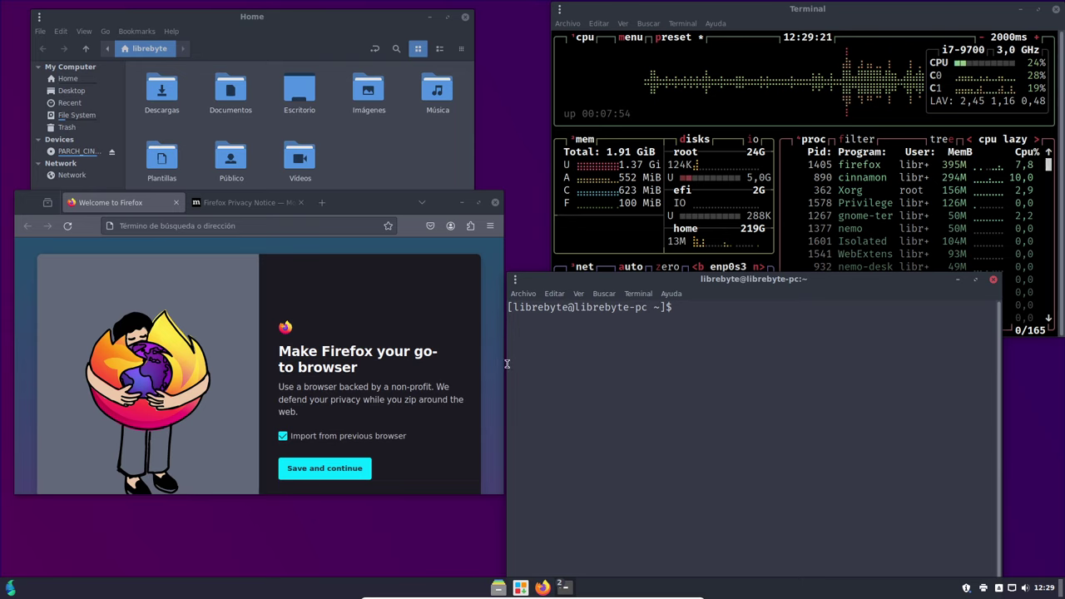
# - Resize the new terminal to 74 × 16 and bring up the Accesorios applications list
pyautogui.moveTo(507, 363); pyautogui.dragTo(678, 383)
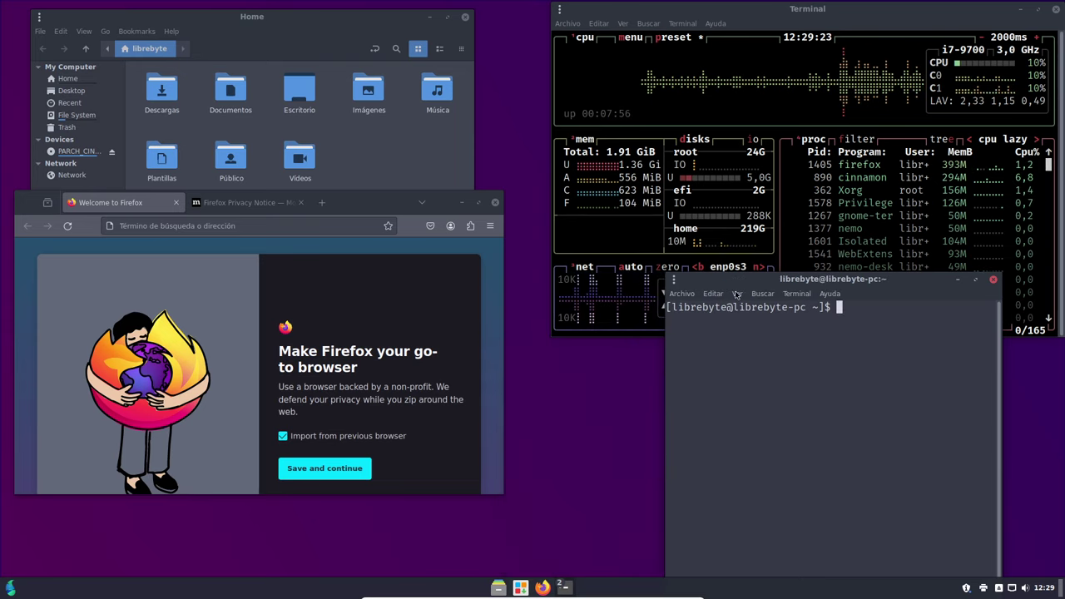
pyautogui.moveTo(748, 274); pyautogui.dragTo(618, 330)
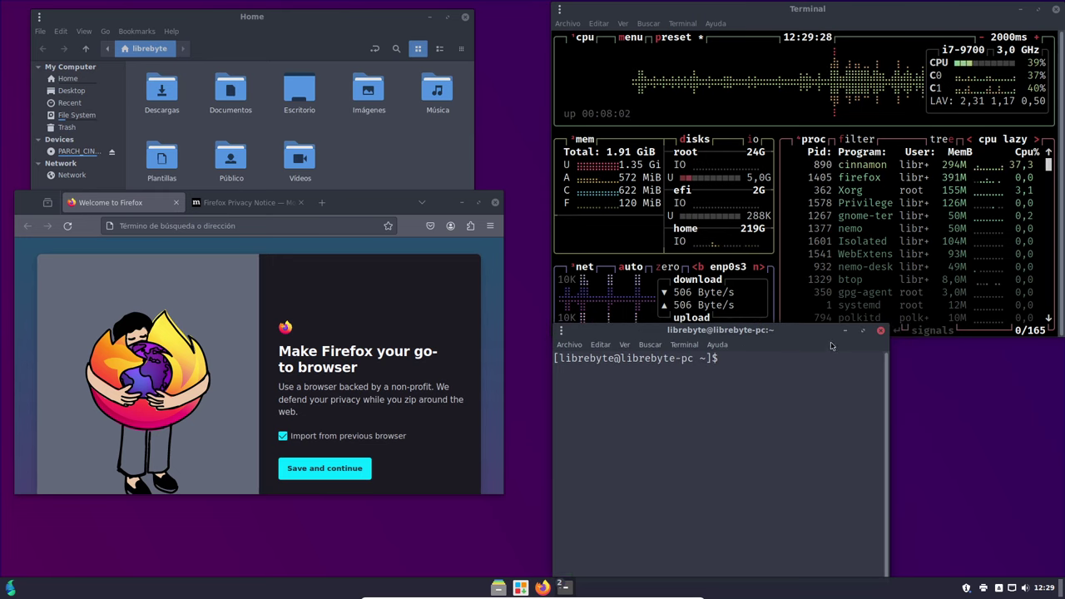
pyautogui.moveTo(821, 329)
pyautogui.mouseDown()
pyautogui.moveTo(818, 374)
pyautogui.moveTo(821, 349)
pyautogui.mouseUp()
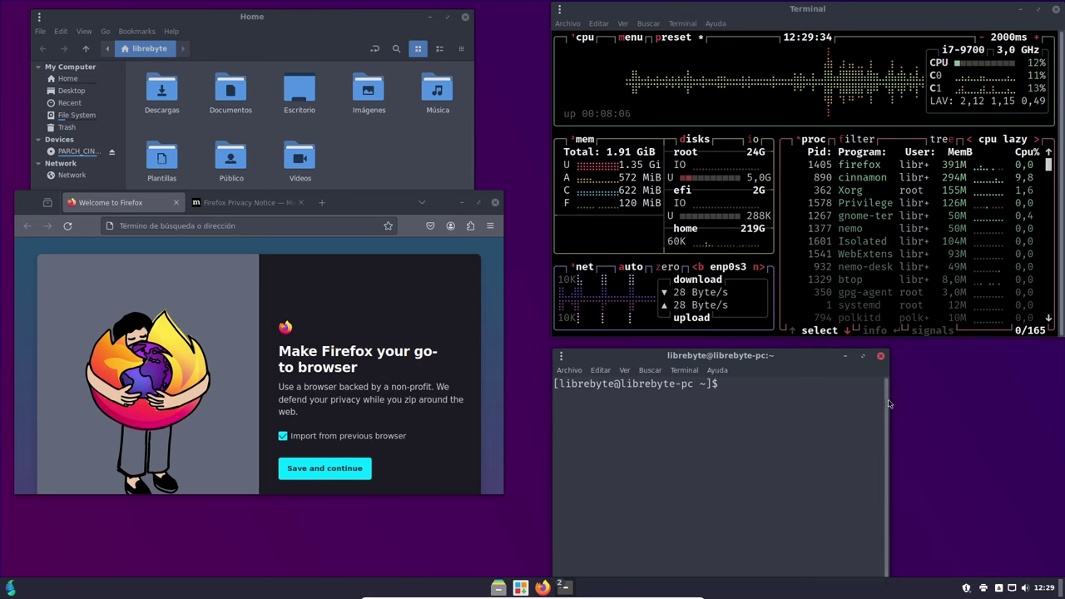
pyautogui.moveTo(888, 404); pyautogui.dragTo(1059, 397)
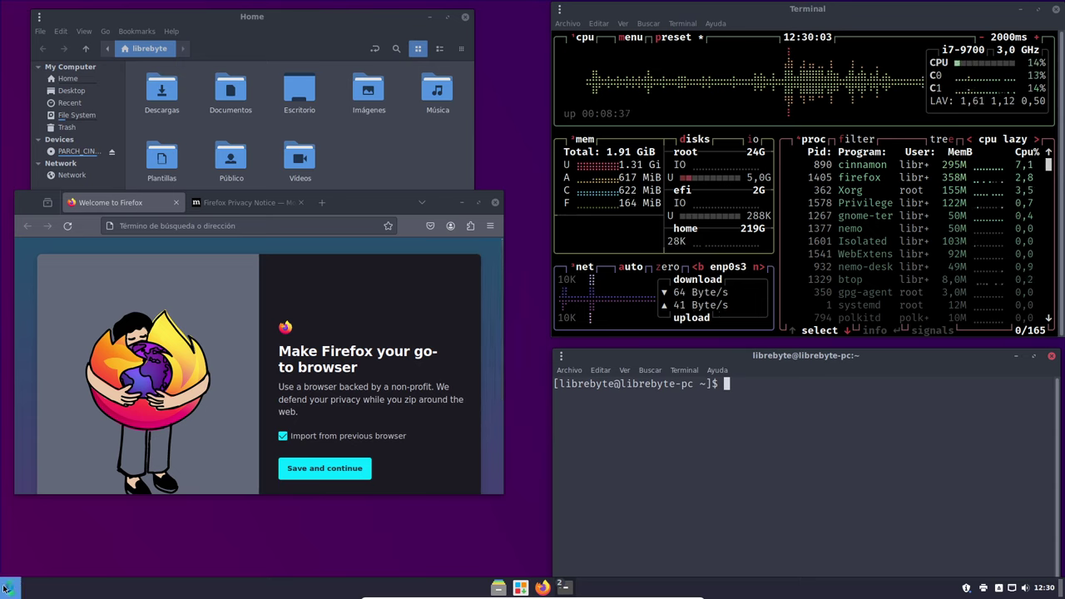
pyautogui.moveTo(568, 595)
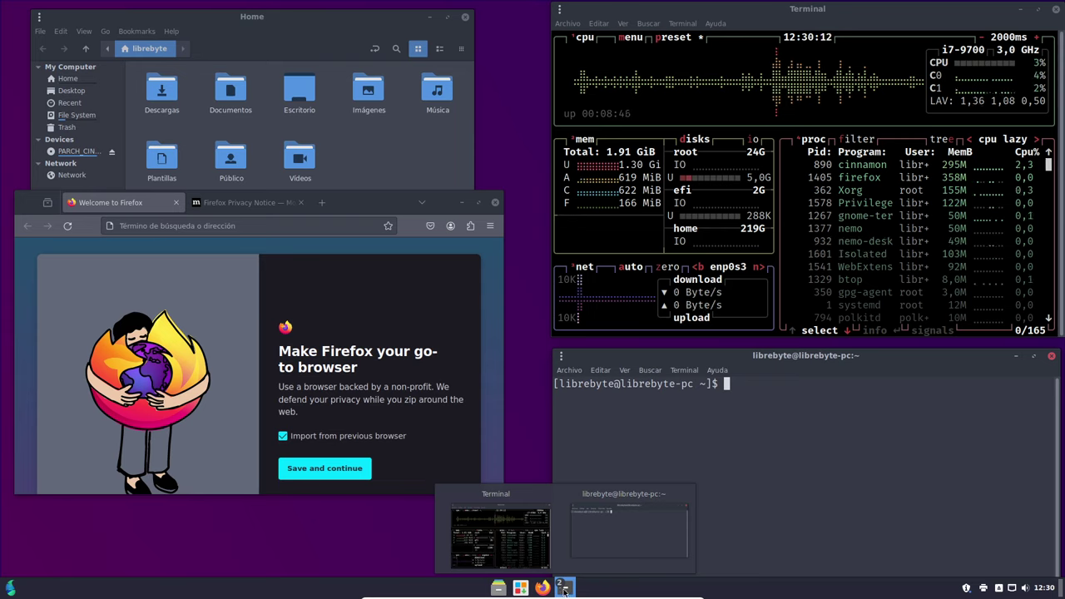
pyautogui.click(3, 590)
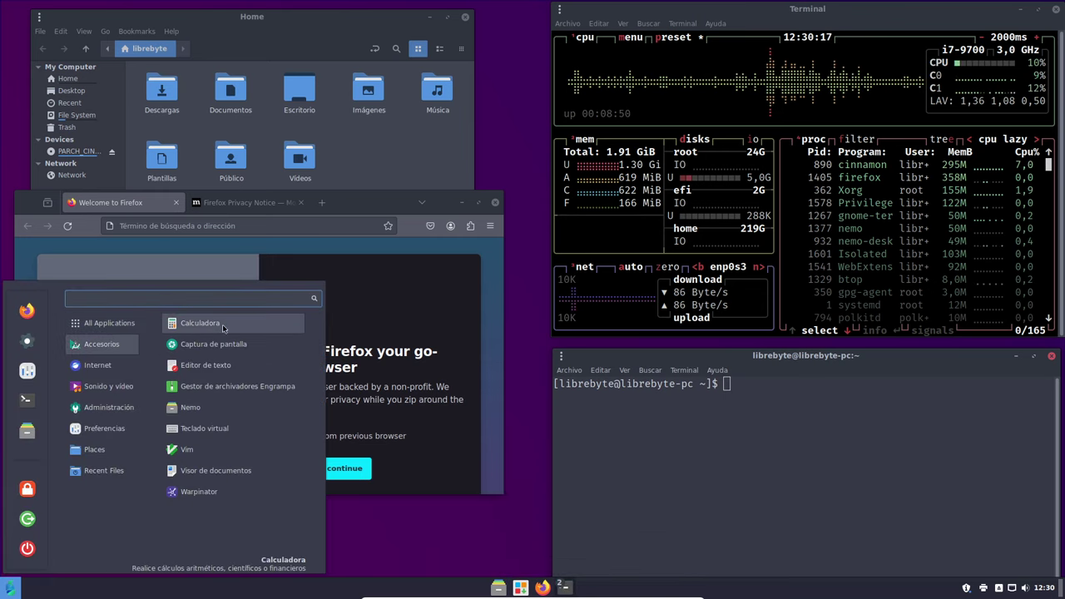
# - Launch Editor de texto, check xed's About details (version 3.4.3), and move it lower left
pyautogui.click(232, 366)
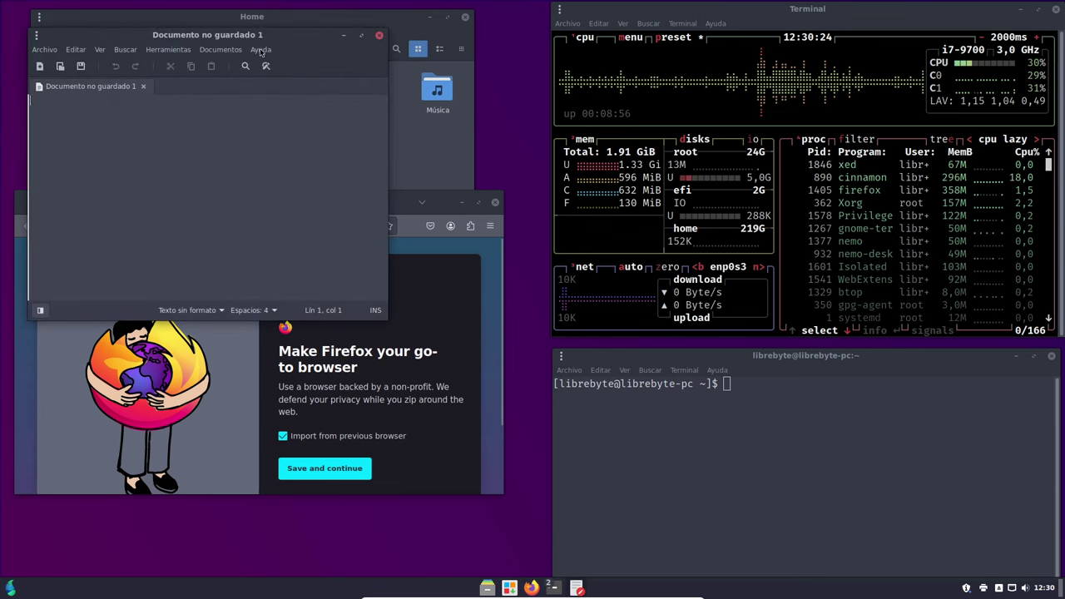
pyautogui.click(261, 51)
pyautogui.click(283, 96)
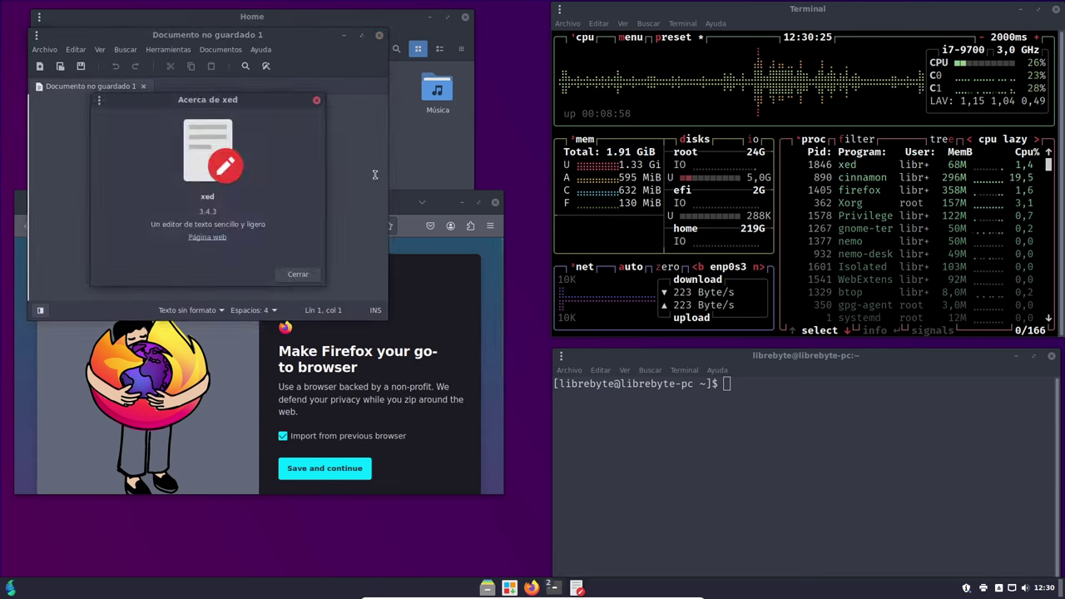
pyautogui.click(297, 274)
pyautogui.moveTo(332, 35); pyautogui.dragTo(298, 285)
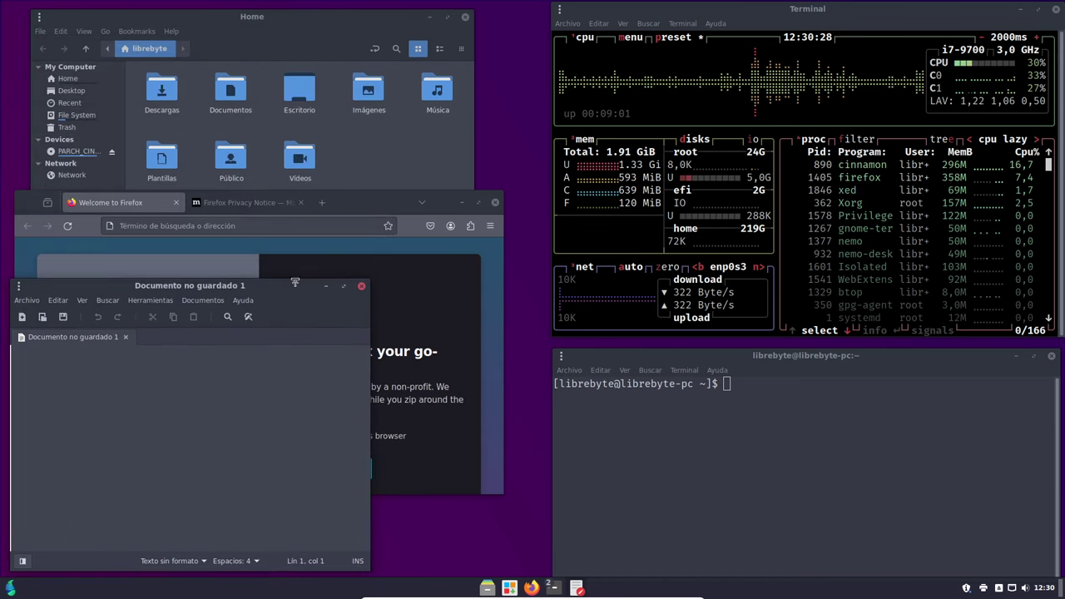